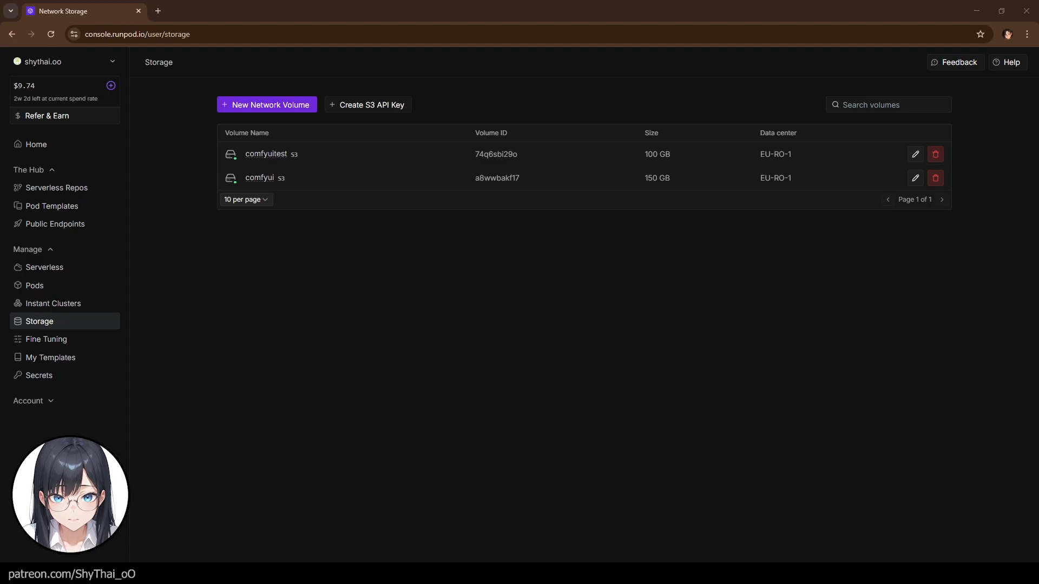
- Delete the comfyuitest network volume, entering its name to confirm
{"action": "left_click", "coordinate": [935, 154]}
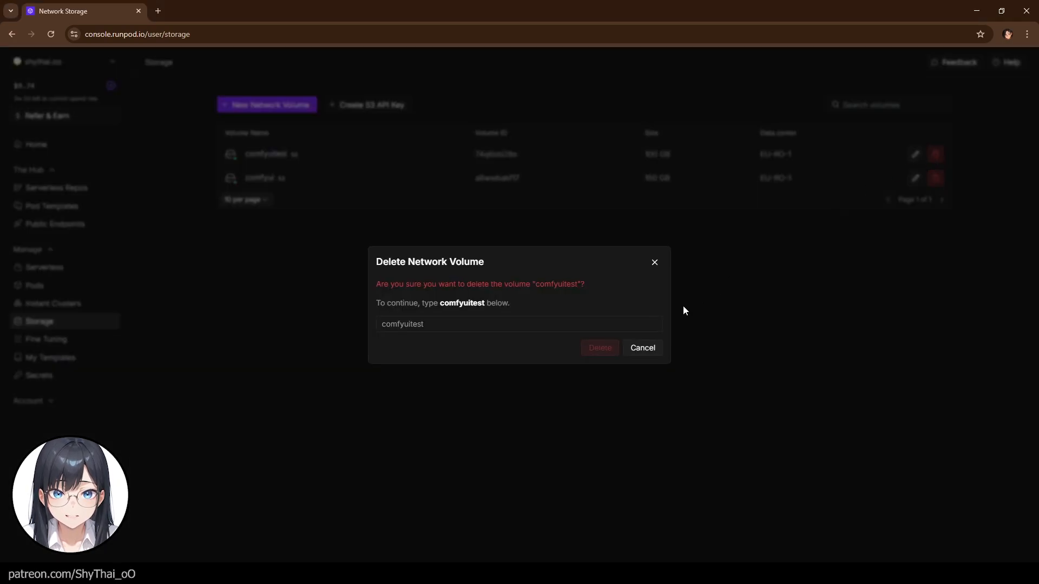
{"action": "left_click", "coordinate": [484, 324]}
{"action": "type", "text": "comfyuitest"}
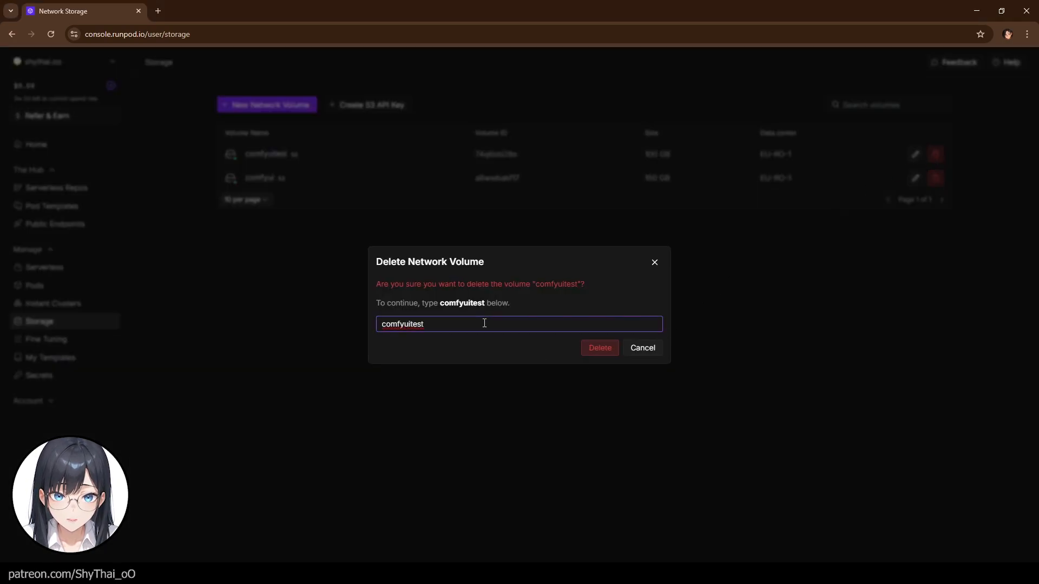
{"action": "key", "text": "Return"}
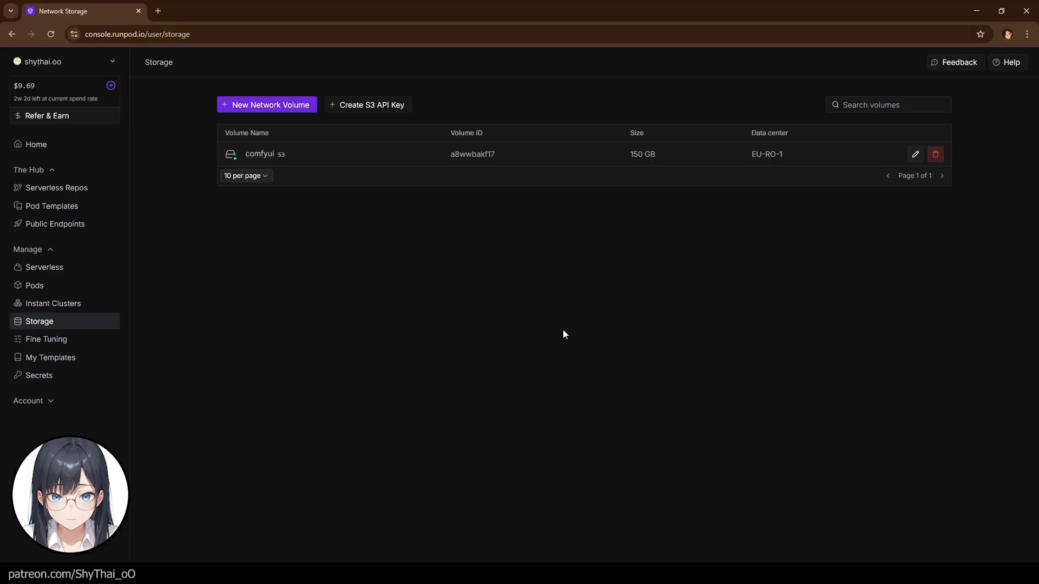
- Create a new 100 GB network volume named comfyuitest in the EU-RO-1 data center
{"action": "left_click", "coordinate": [298, 108]}
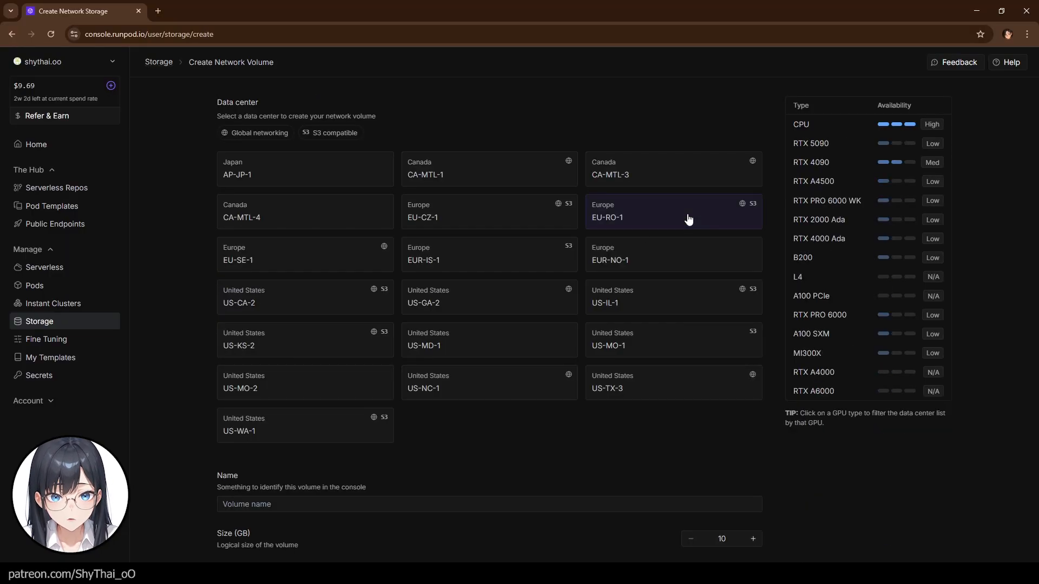
{"action": "left_click", "coordinate": [689, 220]}
{"action": "scroll", "coordinate": [689, 220], "scroll_direction": "down", "scroll_amount": 3}
{"action": "left_click", "coordinate": [236, 420]}
{"action": "left_click", "coordinate": [287, 444]}
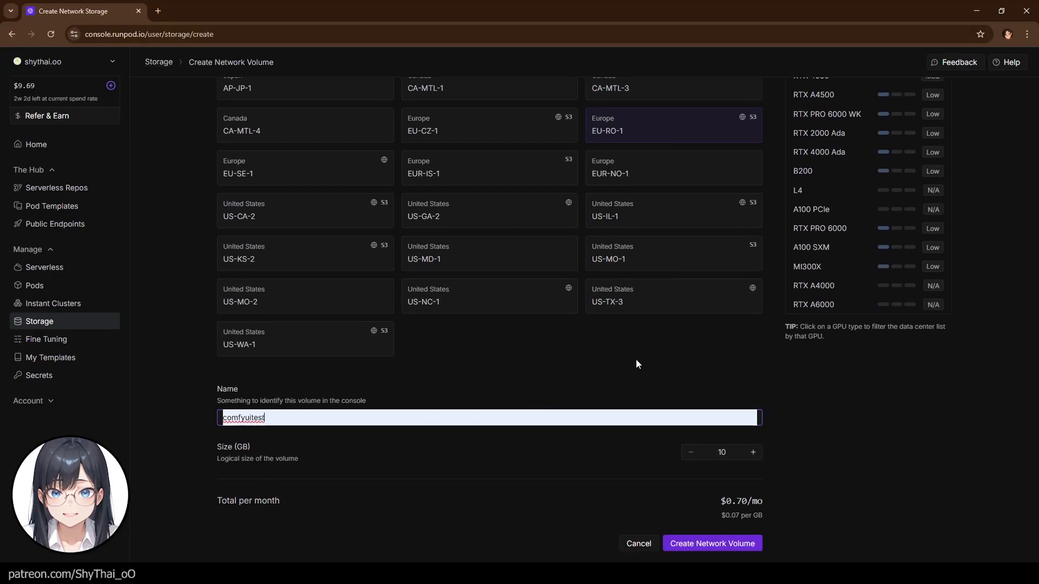
{"action": "left_click", "coordinate": [731, 454]}
{"action": "type", "text": "0"}
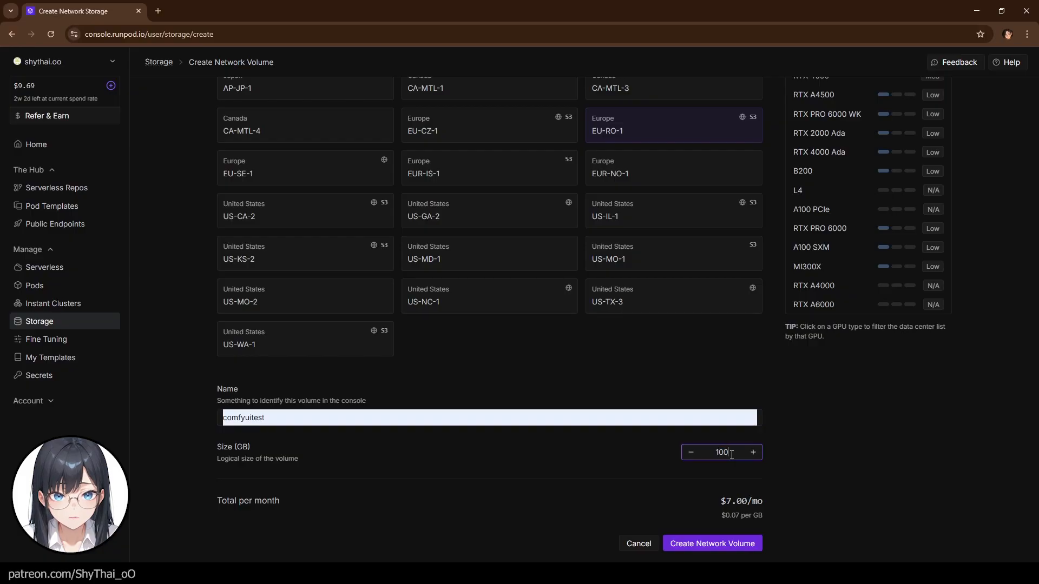
{"action": "left_click", "coordinate": [724, 551]}
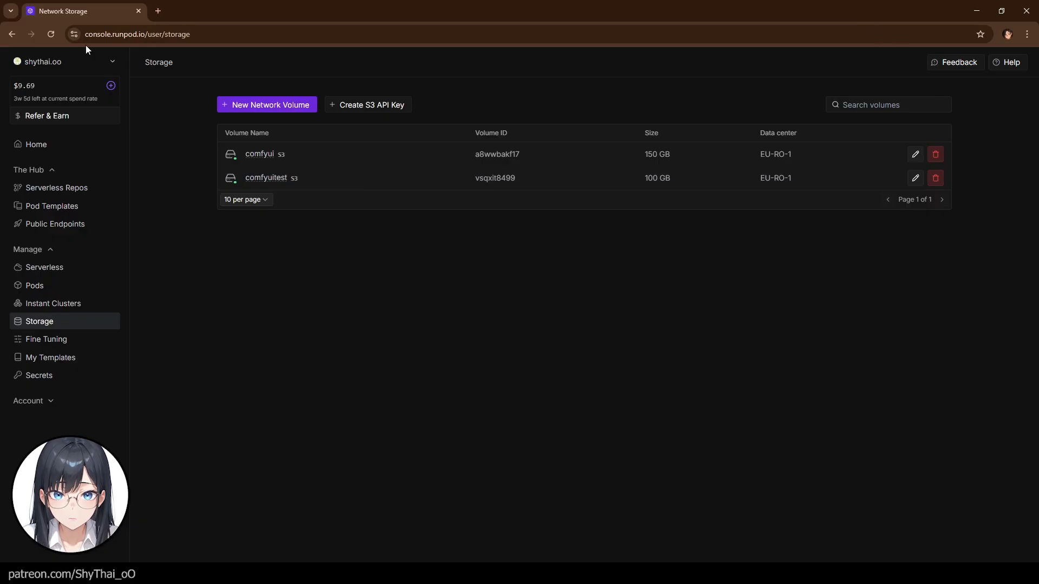
- Start deploying a pod and filter it by the comfyuitest network volume
{"action": "left_click", "coordinate": [43, 290]}
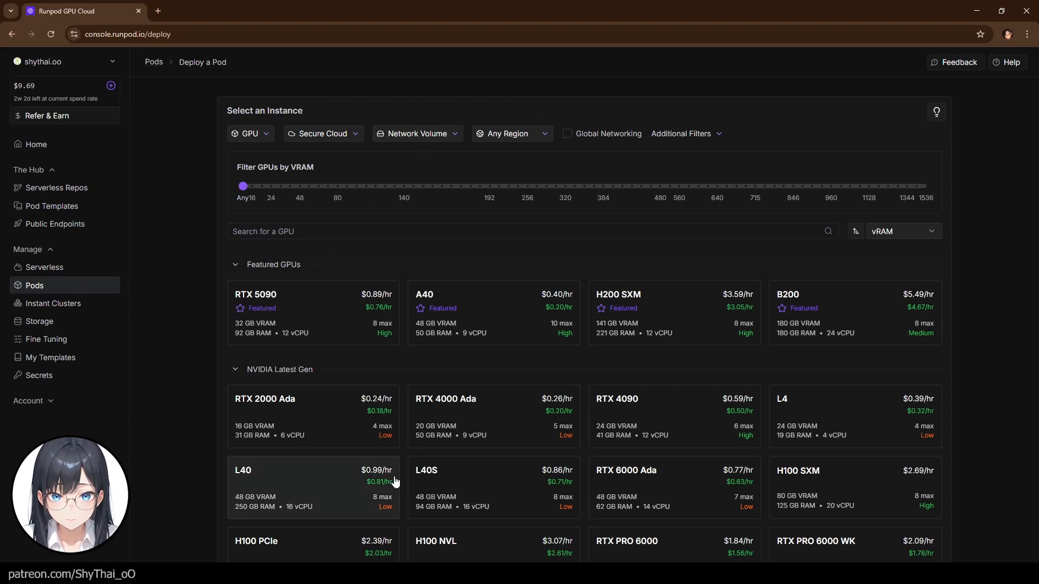
{"action": "left_click", "coordinate": [405, 134]}
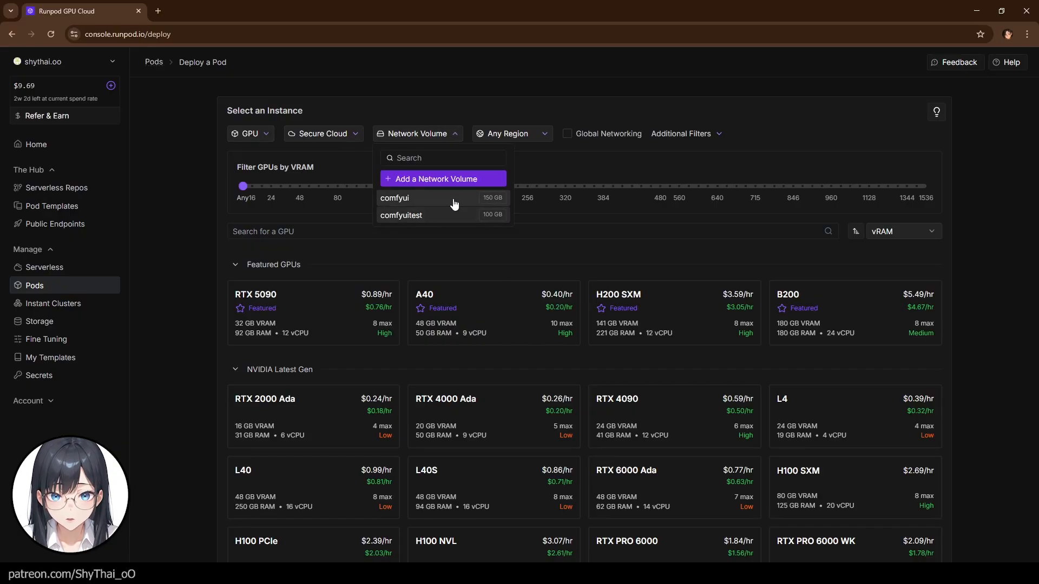
{"action": "left_click", "coordinate": [402, 217]}
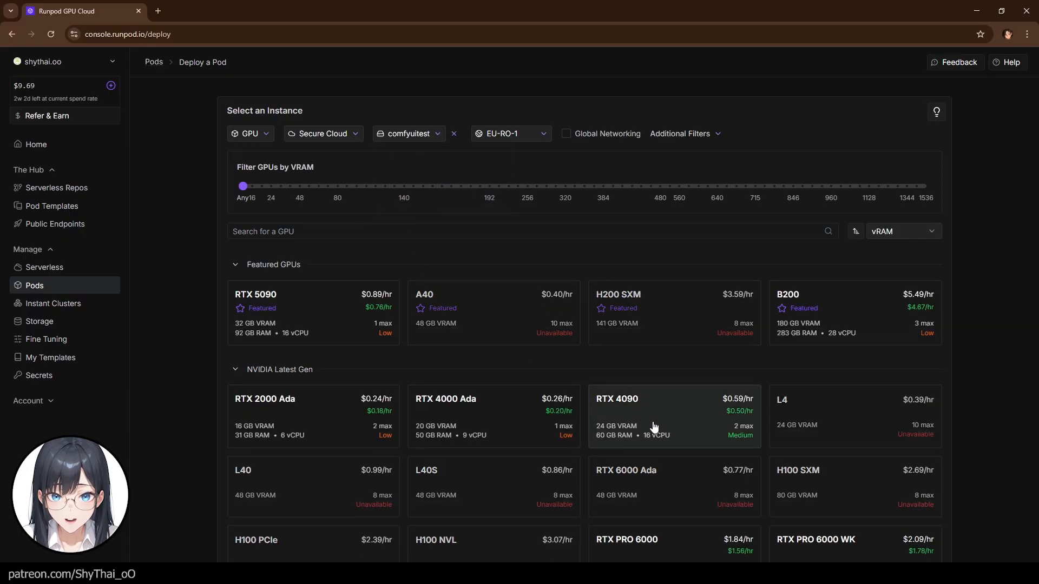
- Select the RTX 4090 GPU for the pod
{"action": "scroll", "coordinate": [651, 428], "scroll_direction": "down", "scroll_amount": 2}
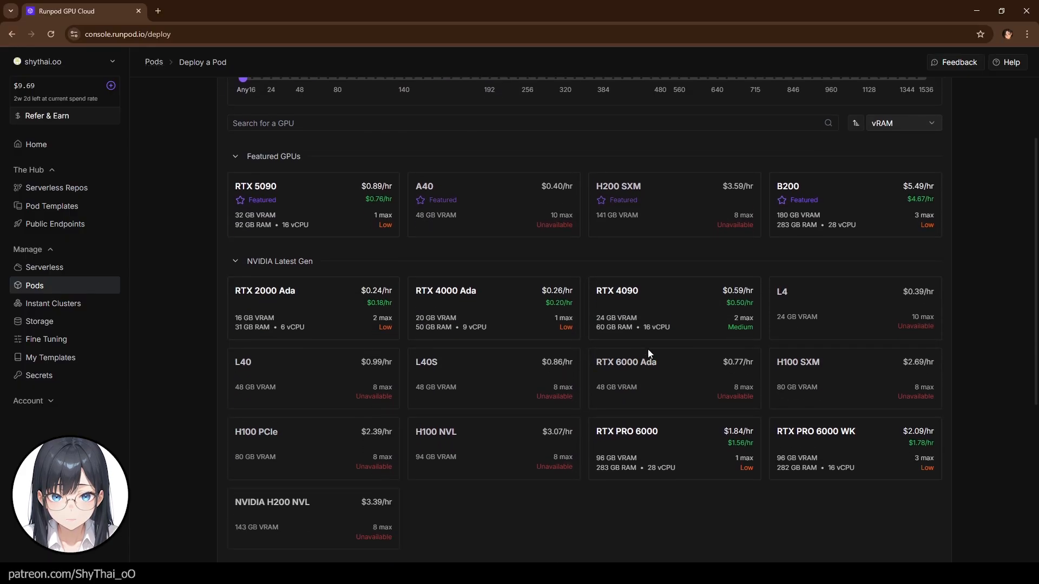
{"action": "left_click", "coordinate": [644, 301]}
{"action": "scroll", "coordinate": [644, 300], "scroll_direction": "up", "scroll_amount": 10}
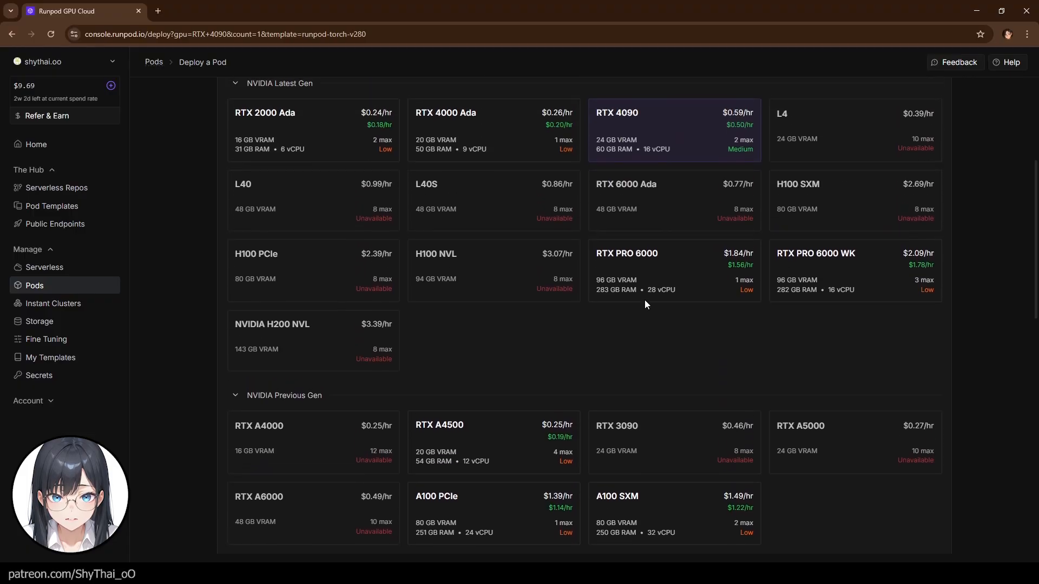
{"action": "mouse_move", "coordinate": [636, 291]}
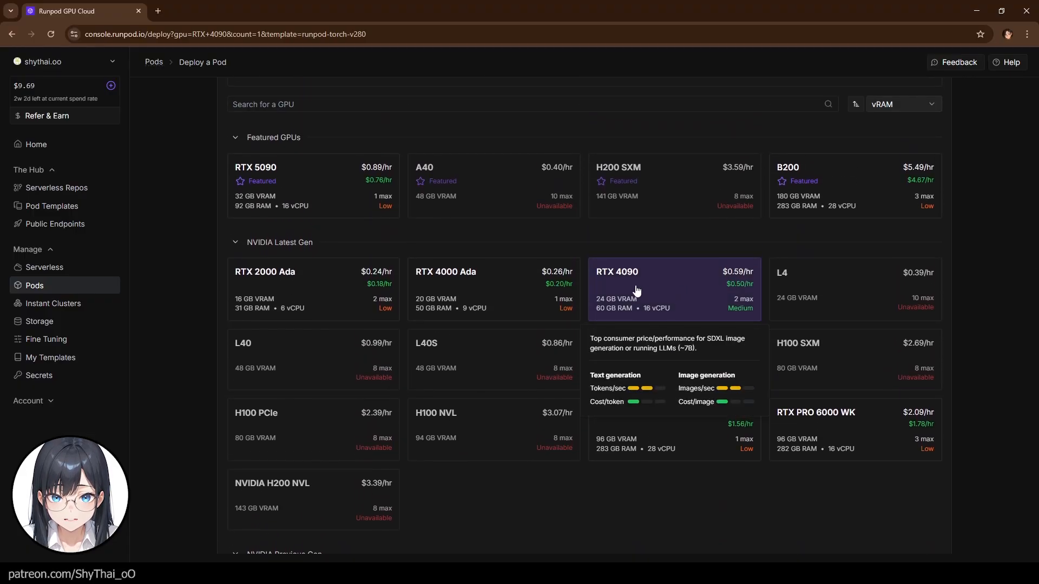
{"action": "mouse_move", "coordinate": [317, 202]}
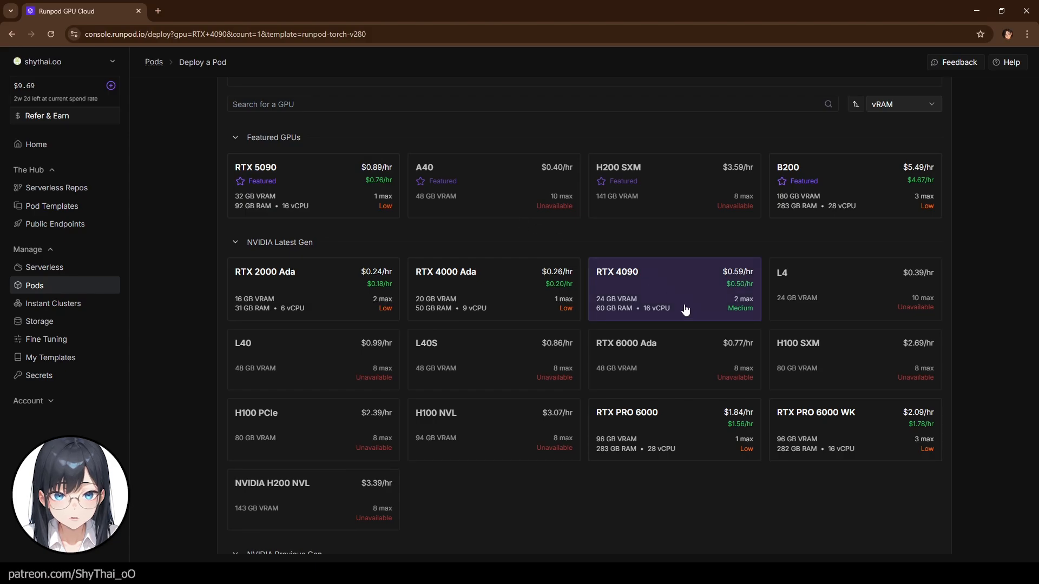
- Change the pod template to ComfyUI - Python 3.11 and Pytorch 2.4.0 by Tenofas
{"action": "scroll", "coordinate": [681, 261], "scroll_direction": "down", "scroll_amount": 1}
{"action": "scroll", "coordinate": [682, 262], "scroll_direction": "down", "scroll_amount": 4}
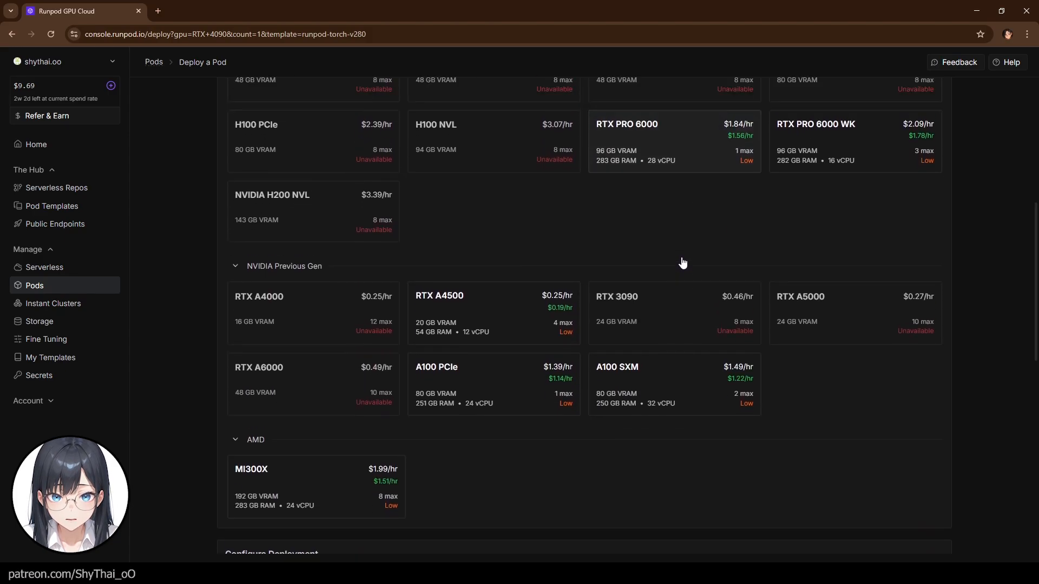
{"action": "scroll", "coordinate": [675, 202], "scroll_direction": "up", "scroll_amount": 2}
{"action": "scroll", "coordinate": [826, 311], "scroll_direction": "down", "scroll_amount": 7}
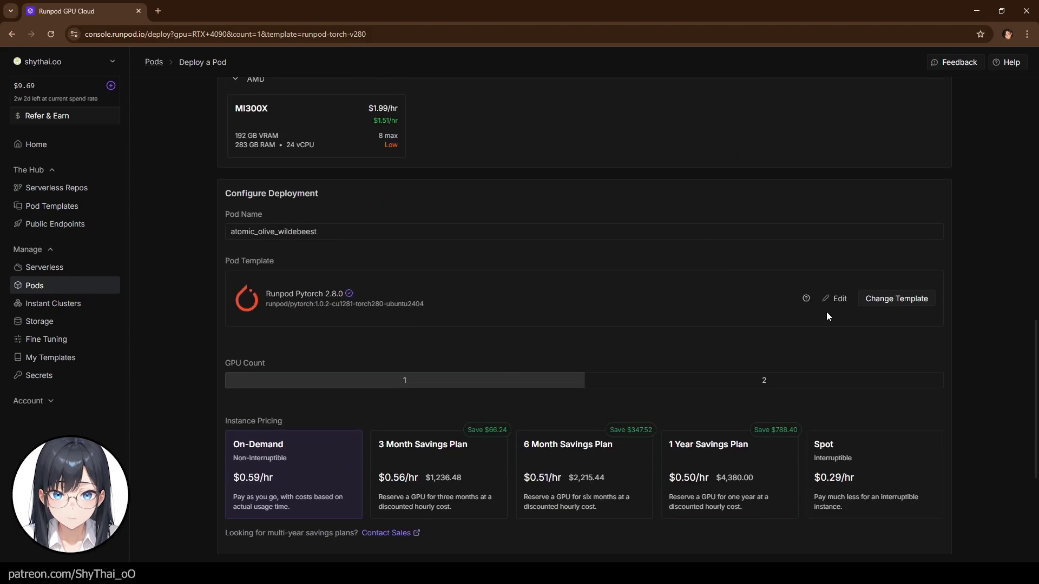
{"action": "left_click", "coordinate": [887, 302]}
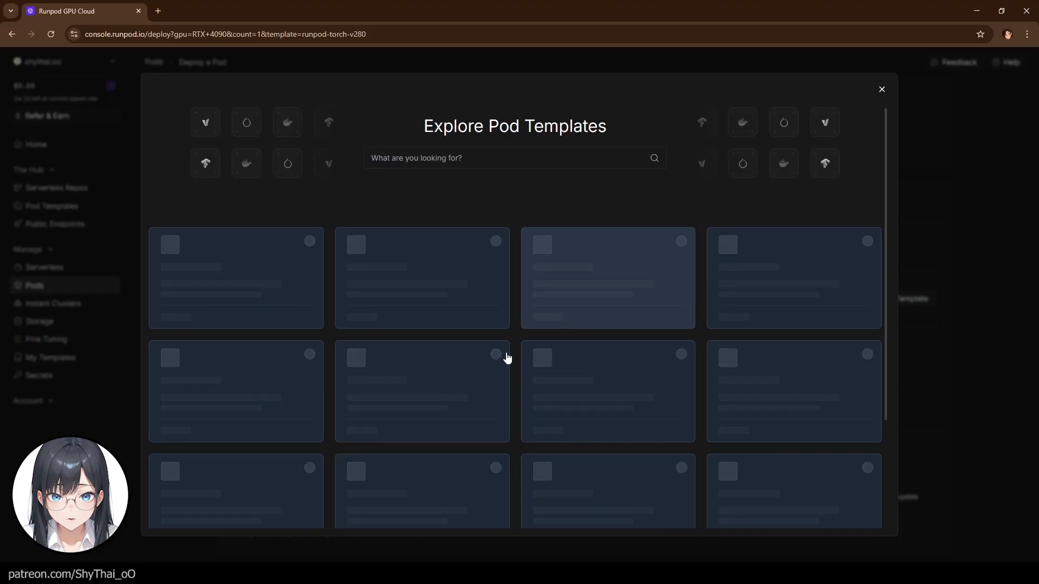
{"action": "scroll", "coordinate": [498, 407], "scroll_direction": "down", "scroll_amount": 4}
{"action": "scroll", "coordinate": [498, 407], "scroll_direction": "down", "scroll_amount": 15}
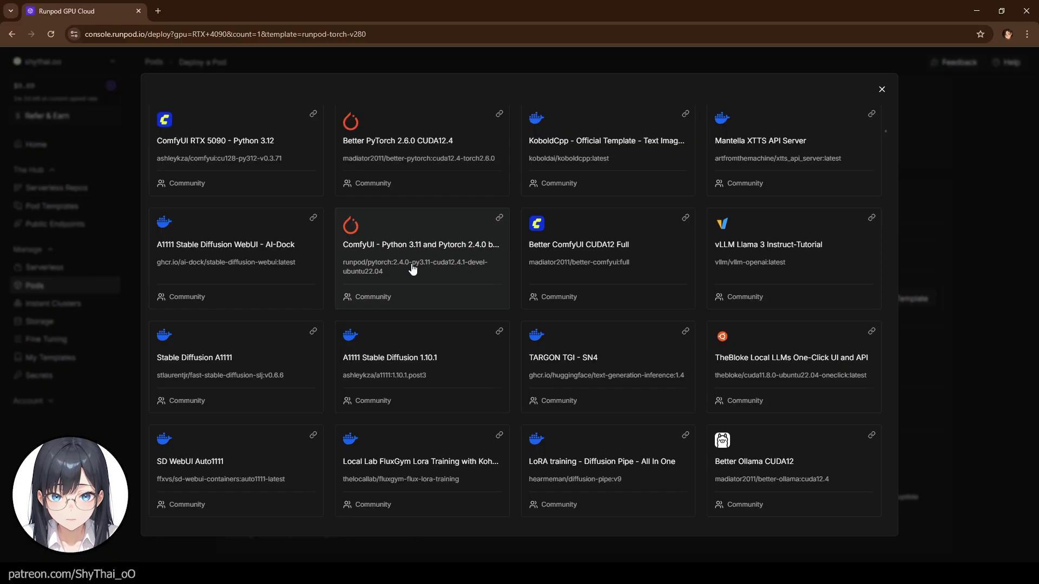
{"action": "left_click", "coordinate": [412, 269]}
- Deploy the RTX 4090 pod on demand
{"action": "scroll", "coordinate": [501, 280], "scroll_direction": "down", "scroll_amount": 3}
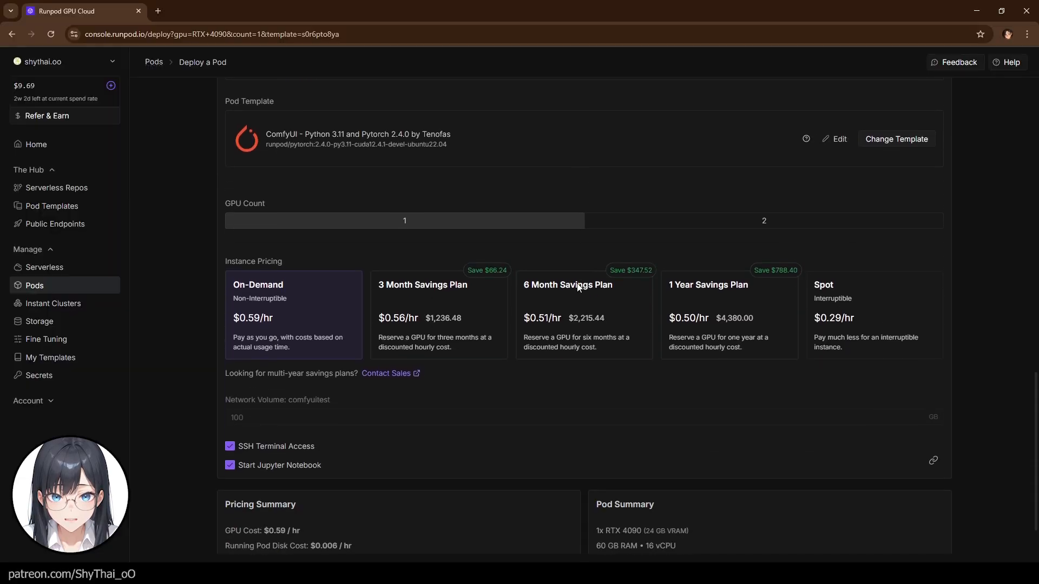
{"action": "scroll", "coordinate": [632, 252], "scroll_direction": "up", "scroll_amount": 15}
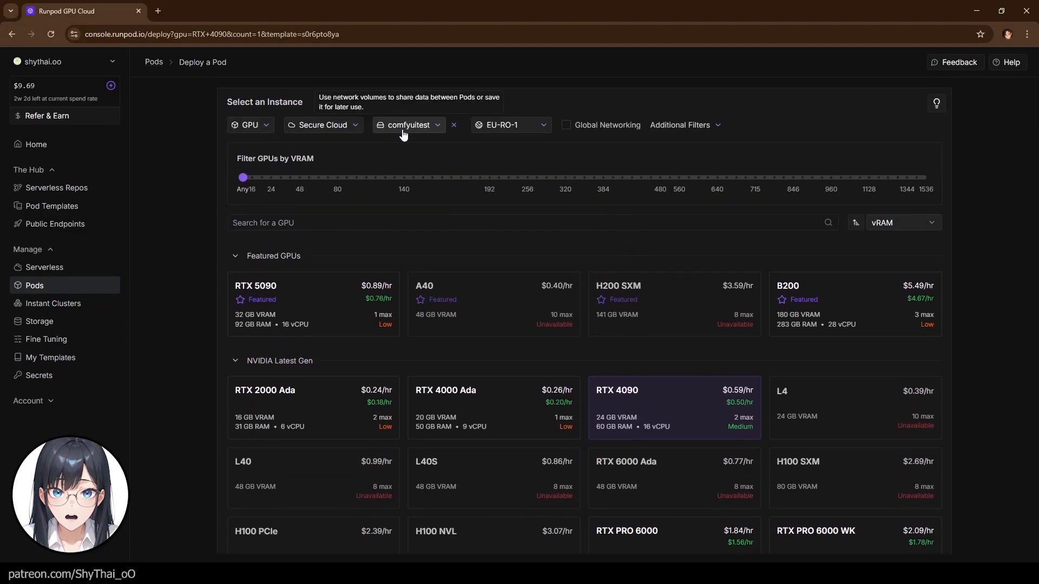
{"action": "scroll", "coordinate": [550, 193], "scroll_direction": "down", "scroll_amount": 4}
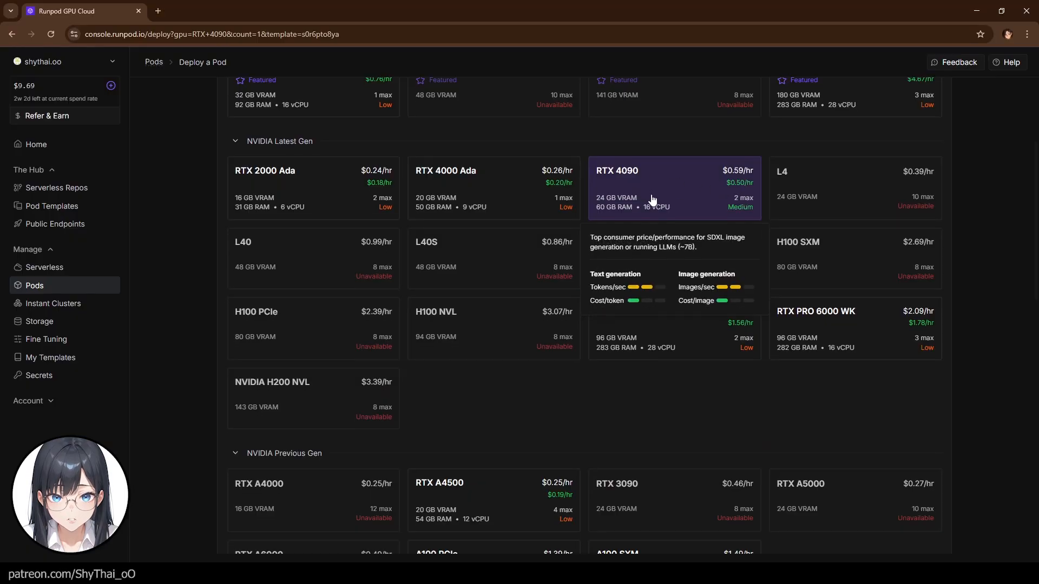
{"action": "left_click", "coordinate": [651, 194]}
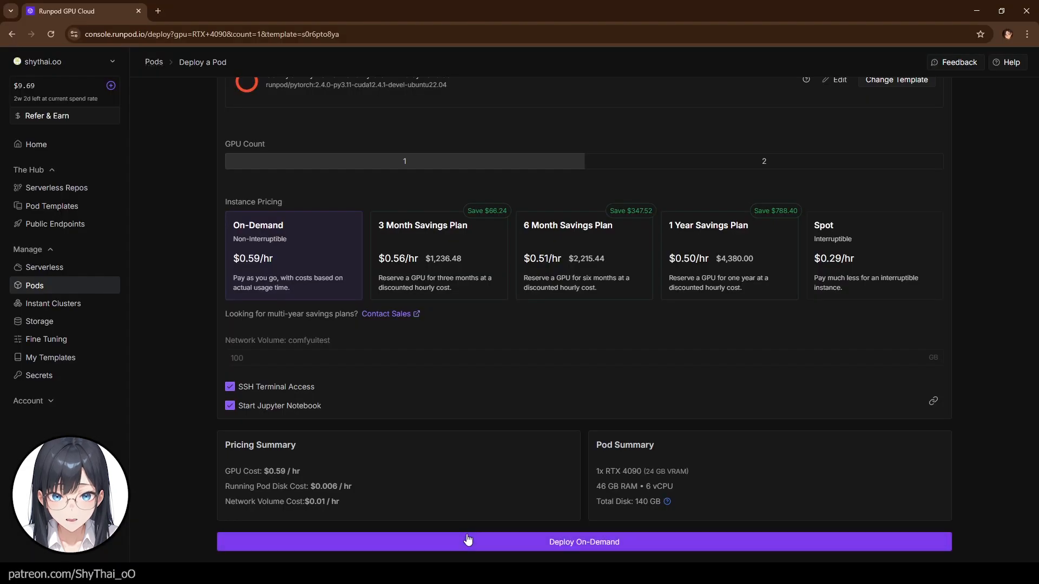
{"action": "left_click", "coordinate": [468, 540]}
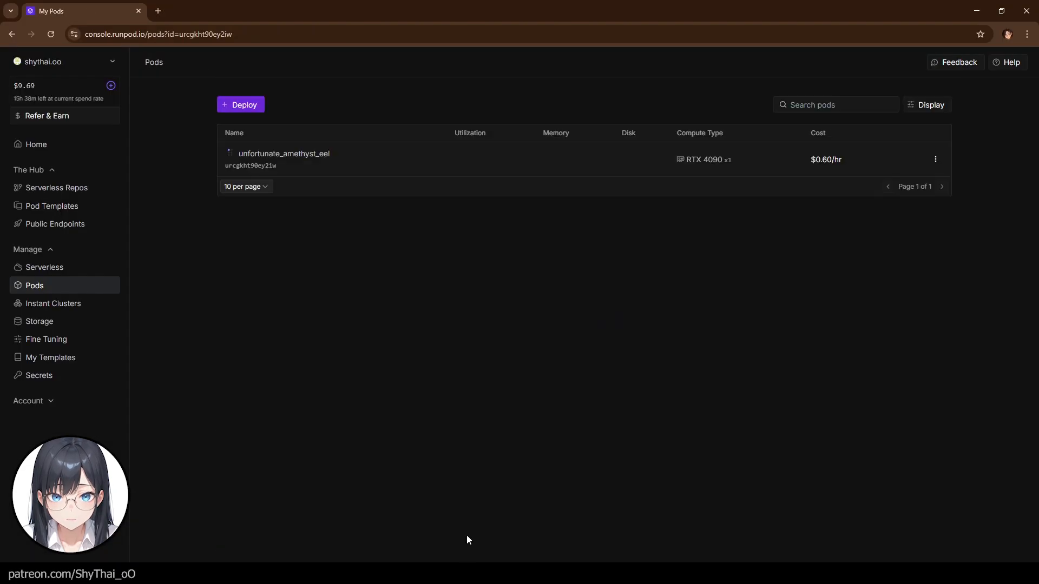
- Open the new pod's connection options and launch the HTTP service on port 8888
{"action": "left_click", "coordinate": [757, 127]}
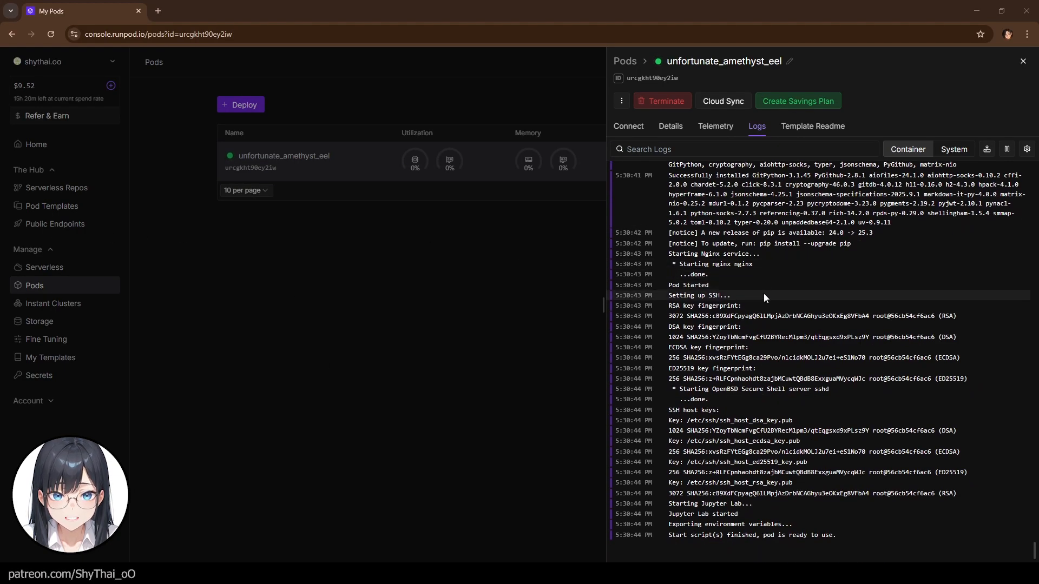
{"action": "left_click", "coordinate": [549, 23]}
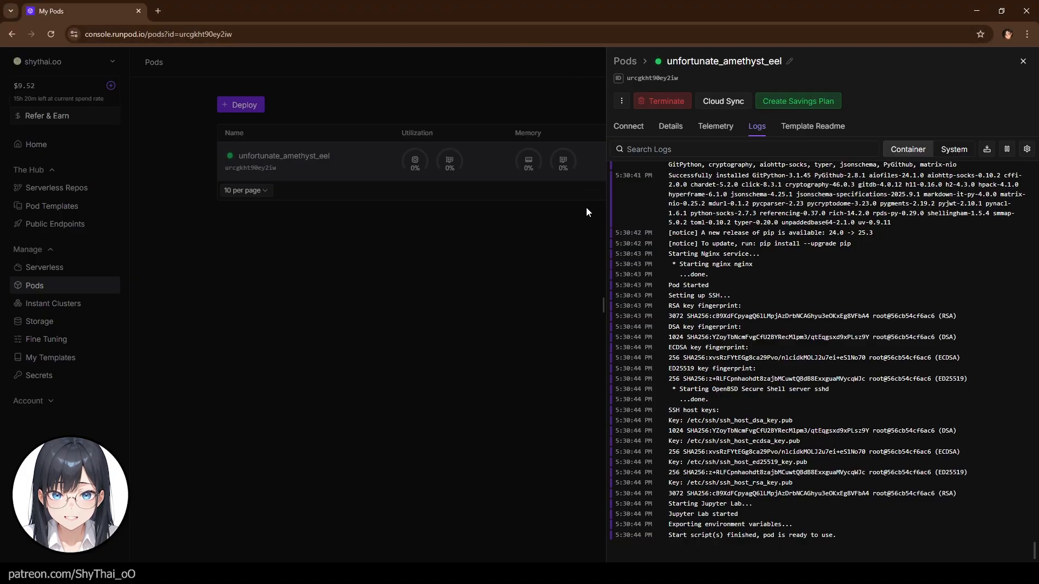
{"action": "left_click", "coordinate": [630, 130]}
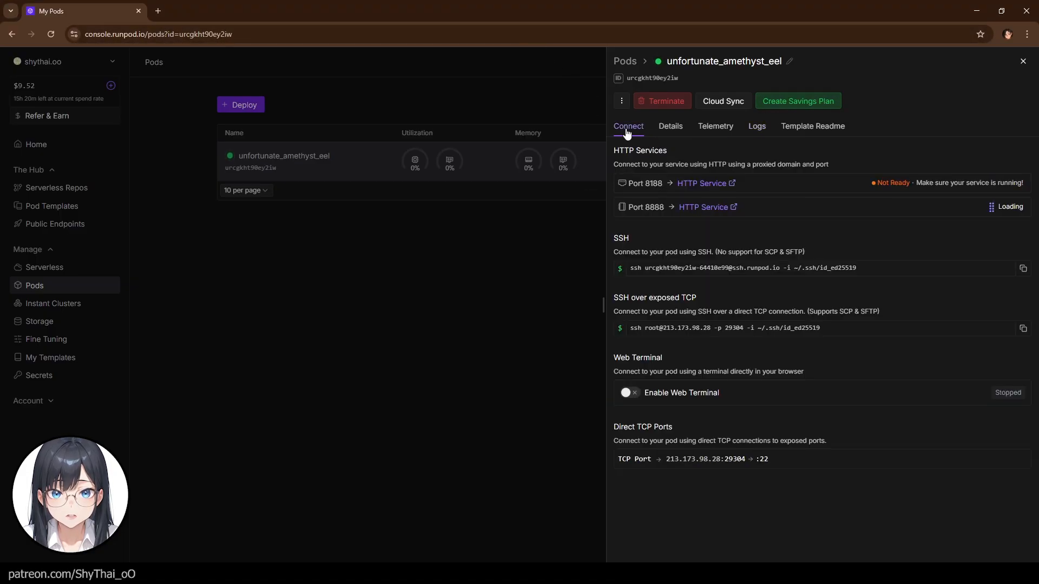
{"action": "left_click", "coordinate": [703, 207]}
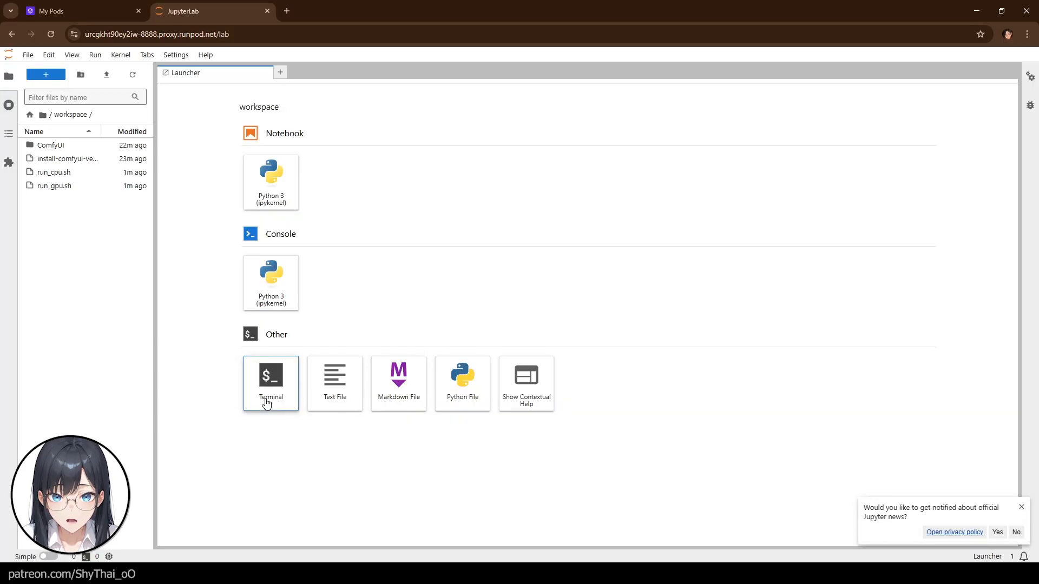
- Open a terminal in JupyterLab and run the pasted install command
{"action": "left_click", "coordinate": [266, 403]}
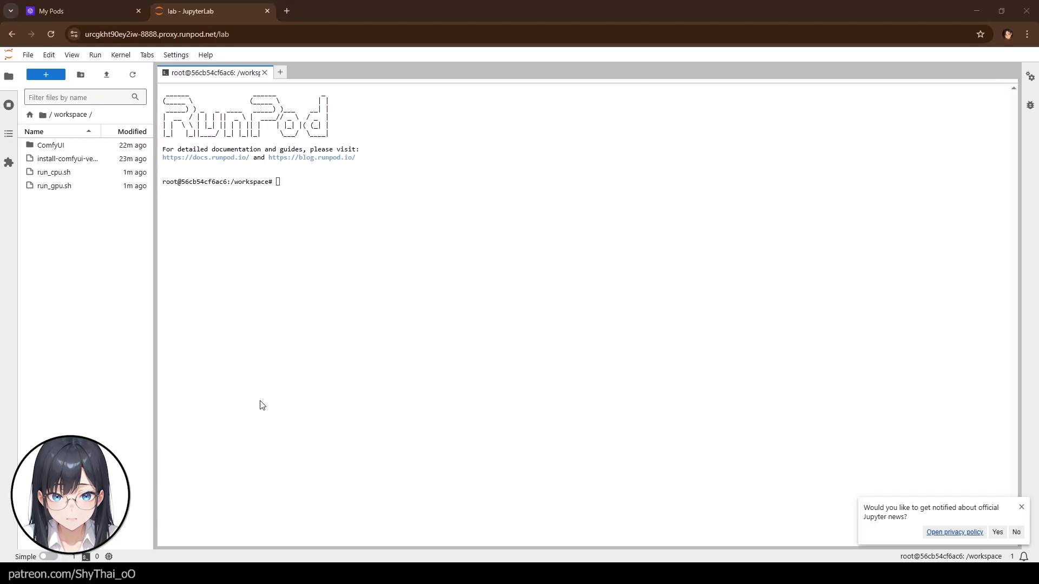
{"action": "left_click", "coordinate": [322, 176]}
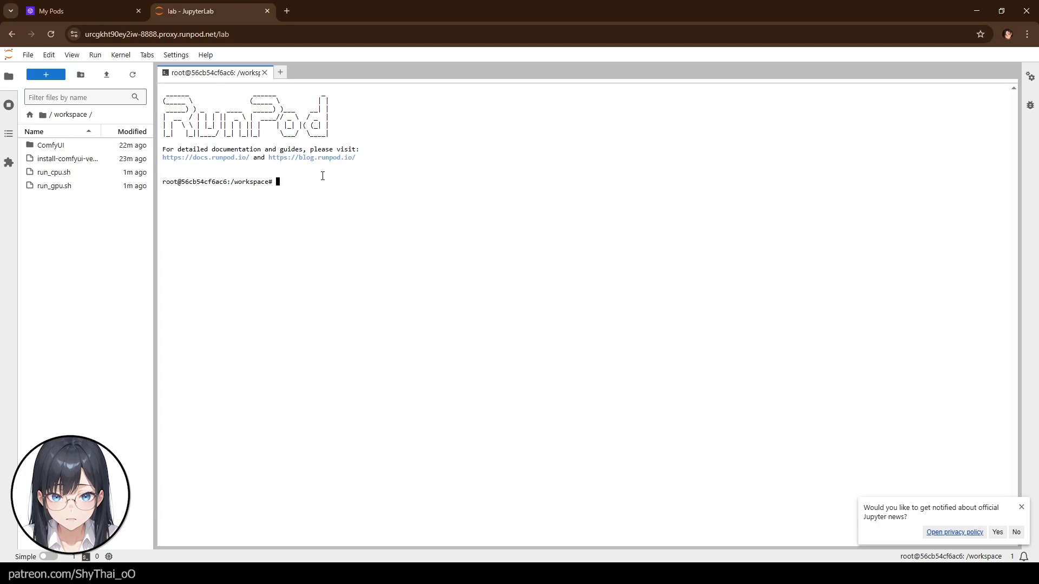
{"action": "type", "text": "# (ensure venv is active) cd /workspace/ComfyUI source venv/bin/activate  # force-reinstall correct torch + torchaudio (cu121) pip install --force-reinstall torch==2.4.0+cu121 torchvision==0.19.0+cu121 \\ torchaudio==2.4.0+cu121 --extra-index-url https://download.pytorch.org/whl/cu121  # install the torchcodec build that matches torch 2.4 pip uninstall -y torchcodec pip install torchcodec==0.6.0  # sanity check inside venv python -c \"import torch, torchaudio, importlib; print('torch',torch.__version__); print('torchaudio',torchaudio.__version__); print('torchcodec', importlib.util.find_spec('torchcodec'))\""}
{"action": "key", "text": "Return"}
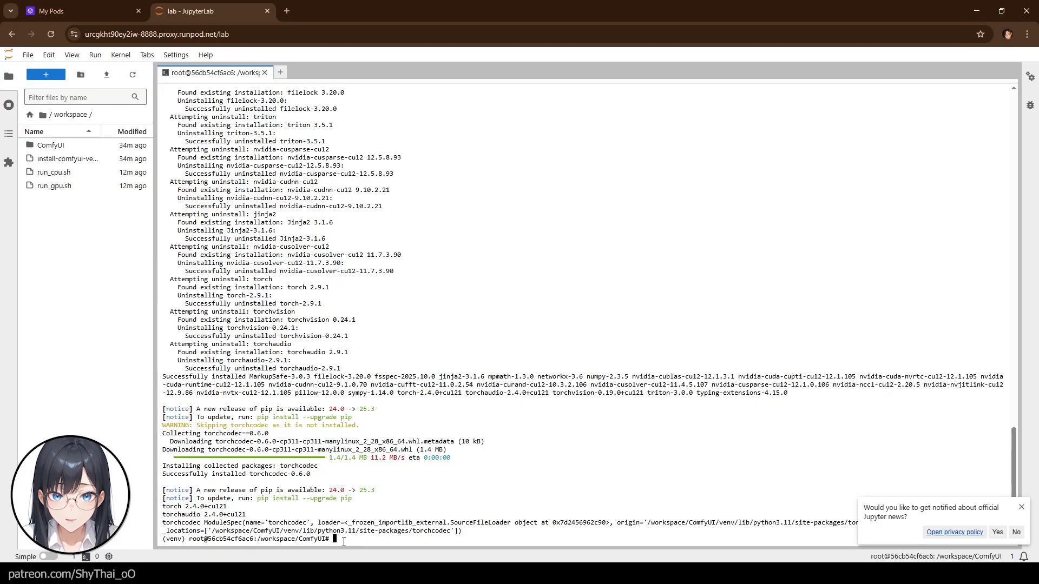
- Try to run ./run_gpu.sh from the ComfyUI folder
{"action": "type", "text": "./run_gpu.s"}
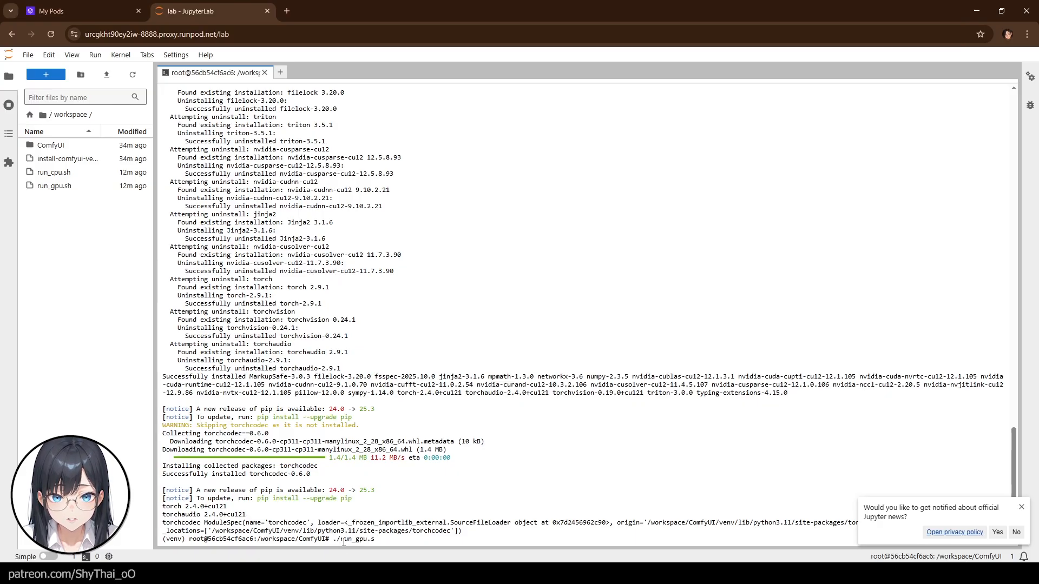
{"action": "type", "text": "h"}
{"action": "key", "text": "Return"}
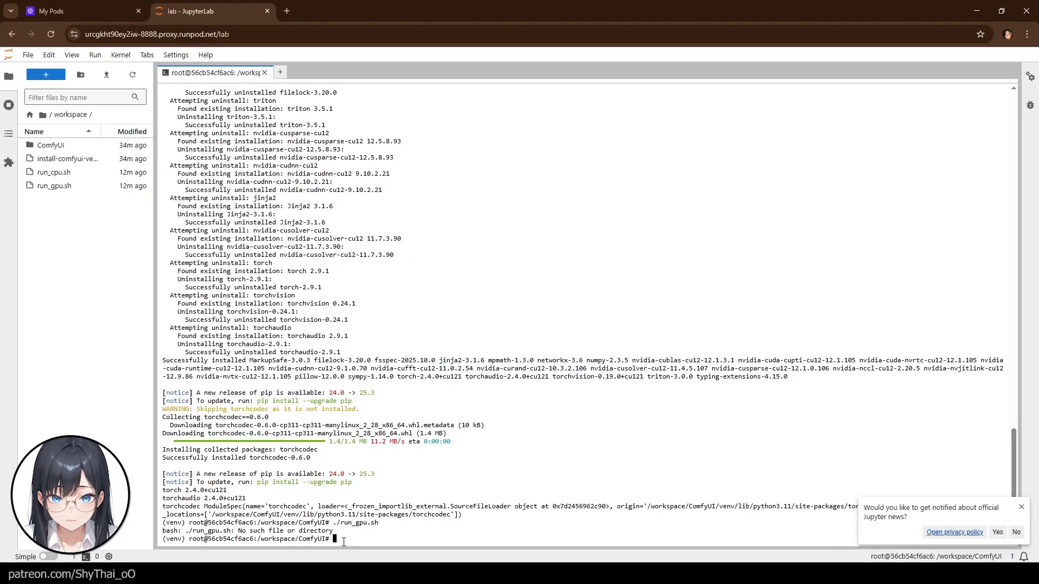
- Change the terminal's directory to /workspace
{"action": "type", "text": "cd ./workspace"}
{"action": "key", "text": "Return"}
{"action": "key", "text": "Return"}
{"action": "key", "text": "Up"}
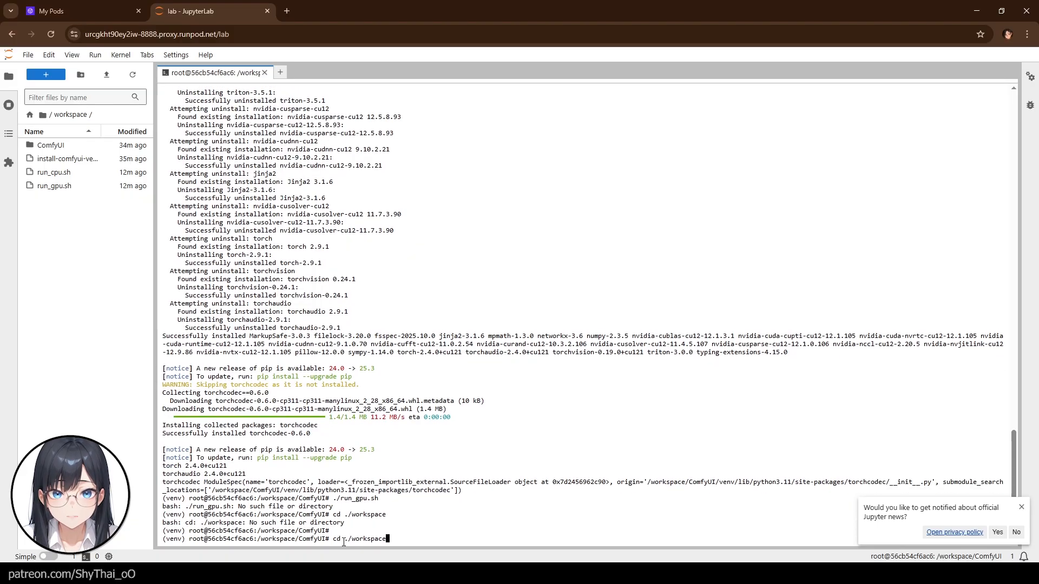
{"action": "type", "text": "/"}
{"action": "key", "text": "Return"}
{"action": "type", "text": "cd /"}
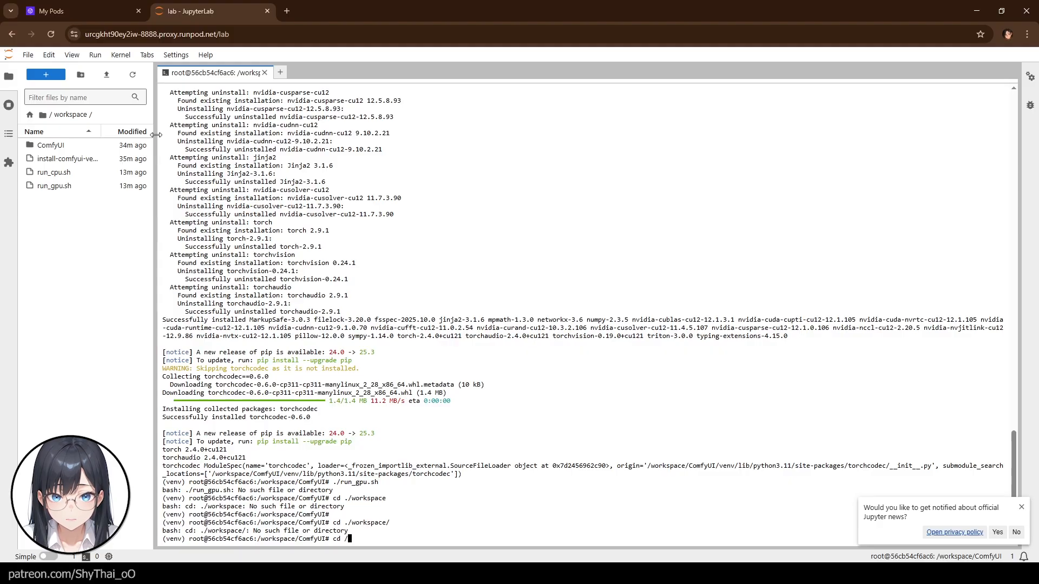
{"action": "type", "text": "workspace"}
{"action": "key", "text": "Return"}
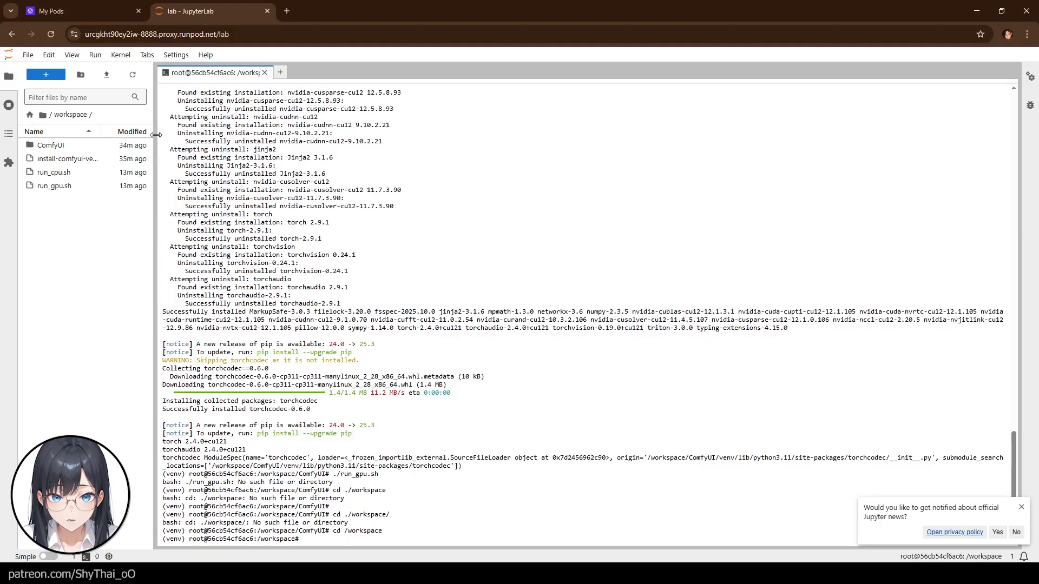
- Run ./run_gpu.sh from the /workspace folder to start ComfyUI
{"action": "type", "text": "./run_gpu.sh"}
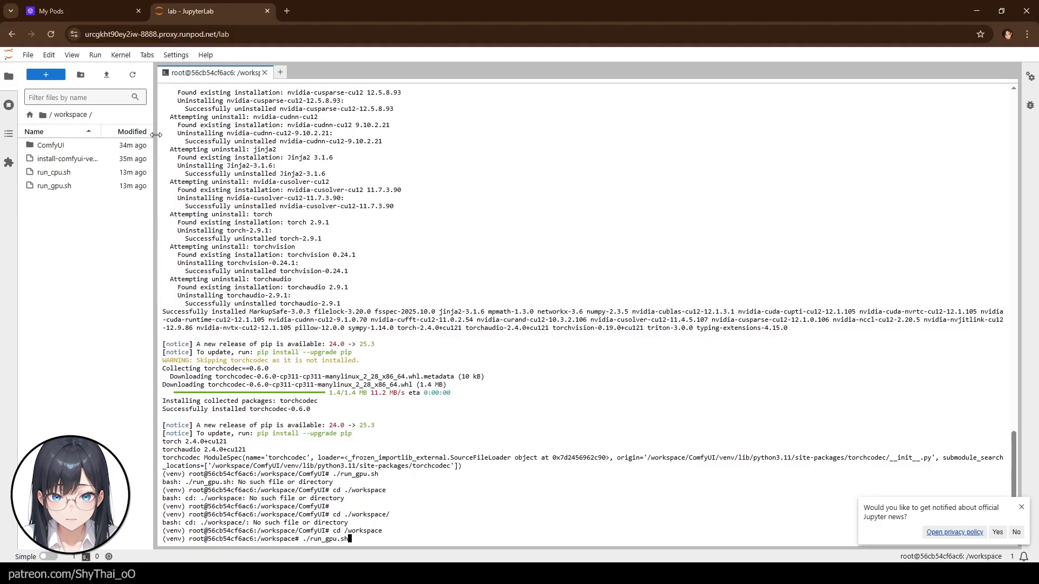
{"action": "key", "text": "Return"}
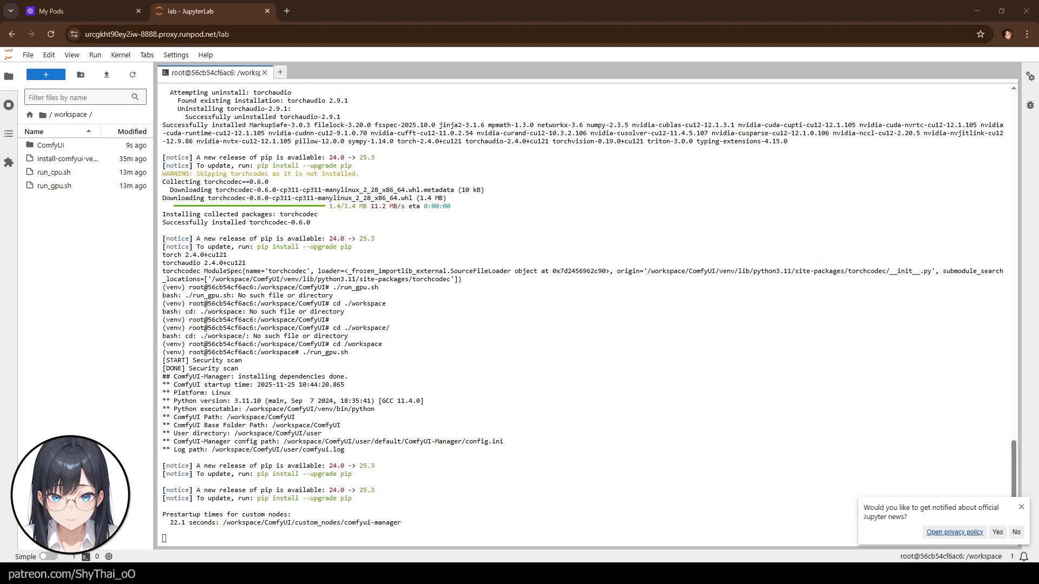
{"action": "left_click_drag", "start_coordinate": [272, 506], "coordinate": [161, 511]}
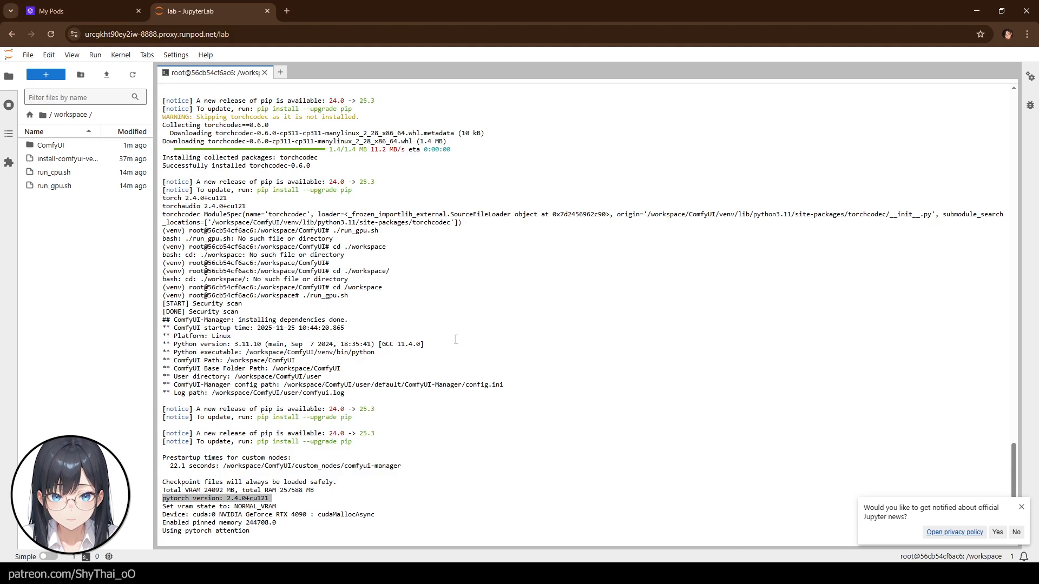
- Review the terminal output for the installed torch versions and the ComfyUI server address
{"action": "scroll", "coordinate": [456, 339], "scroll_direction": "up", "scroll_amount": 20}
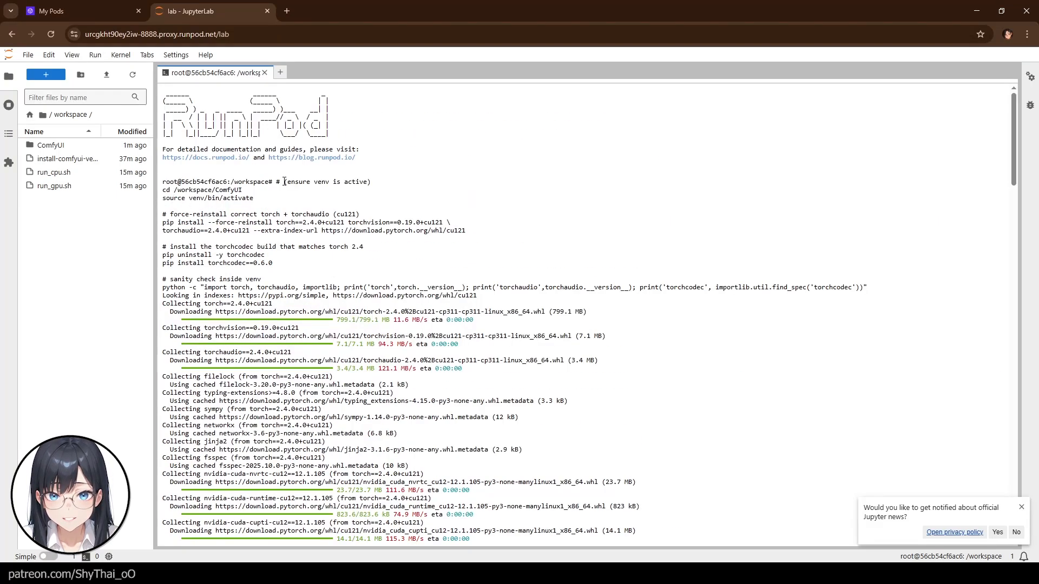
{"action": "left_click_drag", "start_coordinate": [284, 181], "coordinate": [889, 285]}
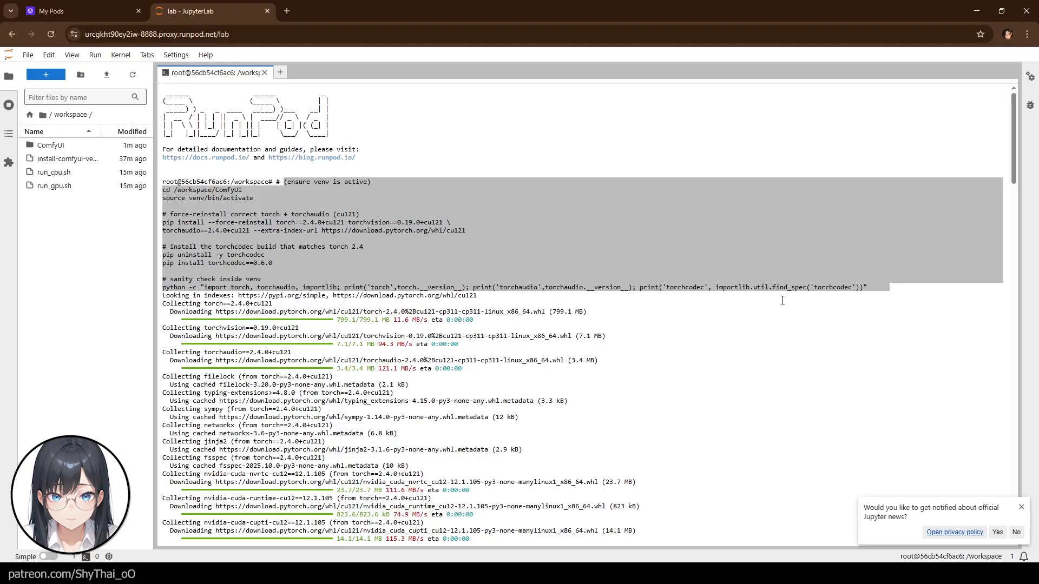
{"action": "scroll", "coordinate": [782, 300], "scroll_direction": "down", "scroll_amount": 20}
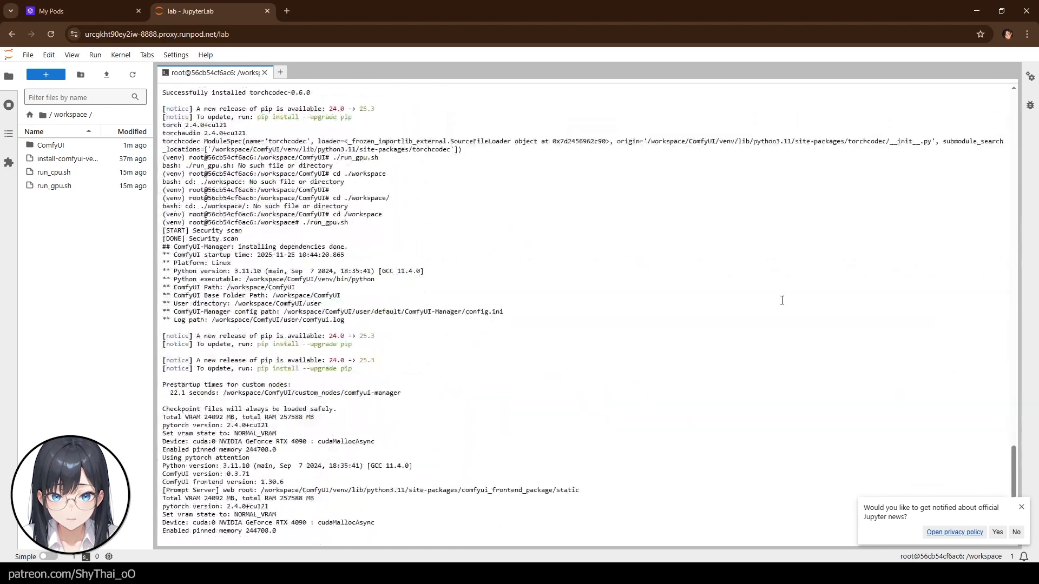
{"action": "scroll", "coordinate": [782, 301], "scroll_direction": "up", "scroll_amount": 10}
{"action": "scroll", "coordinate": [229, 340], "scroll_direction": "down", "scroll_amount": 2}
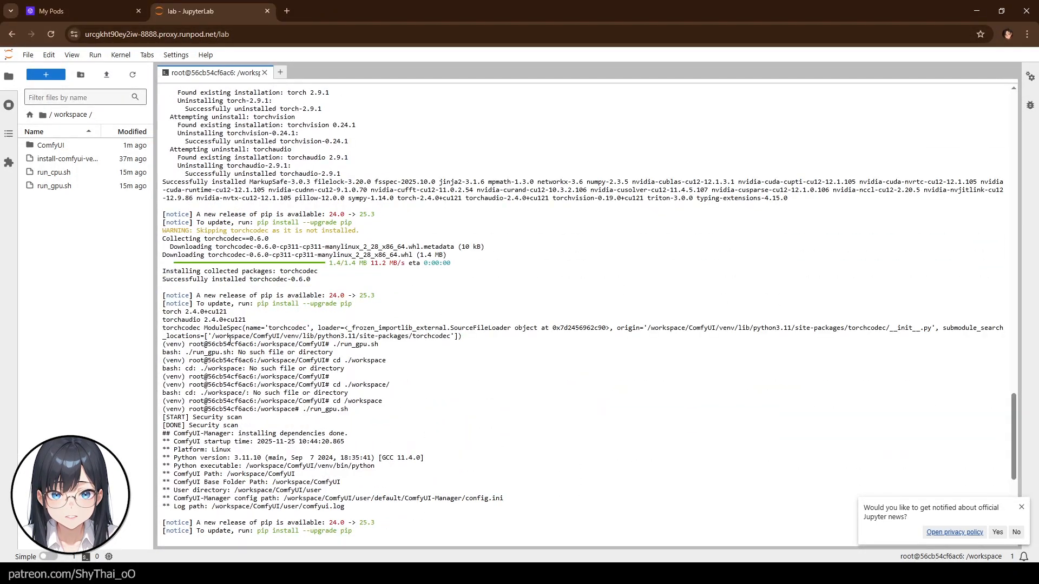
{"action": "left_click_drag", "start_coordinate": [257, 320], "coordinate": [150, 313]}
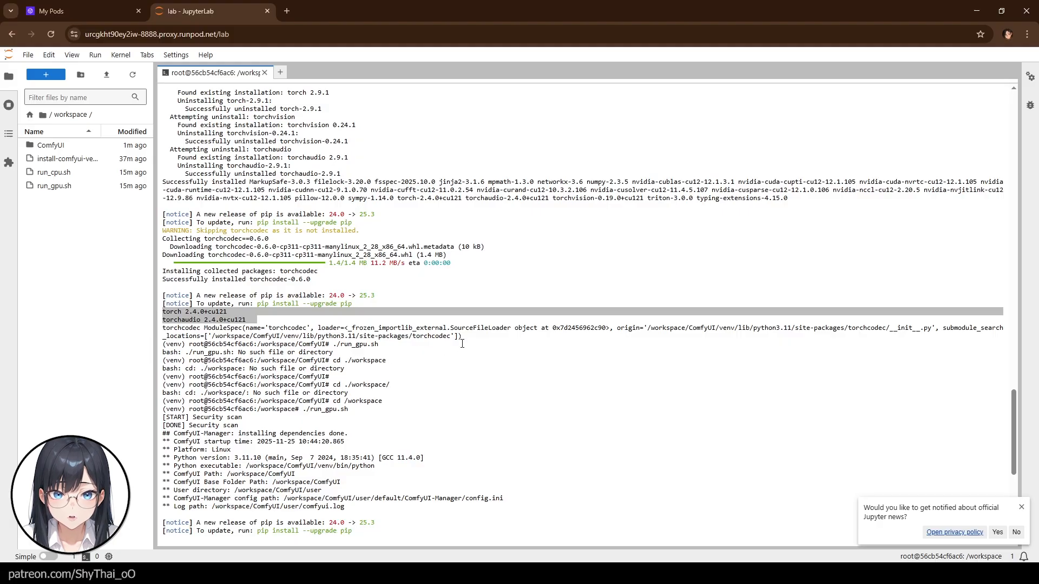
{"action": "scroll", "coordinate": [462, 344], "scroll_direction": "down", "scroll_amount": 15}
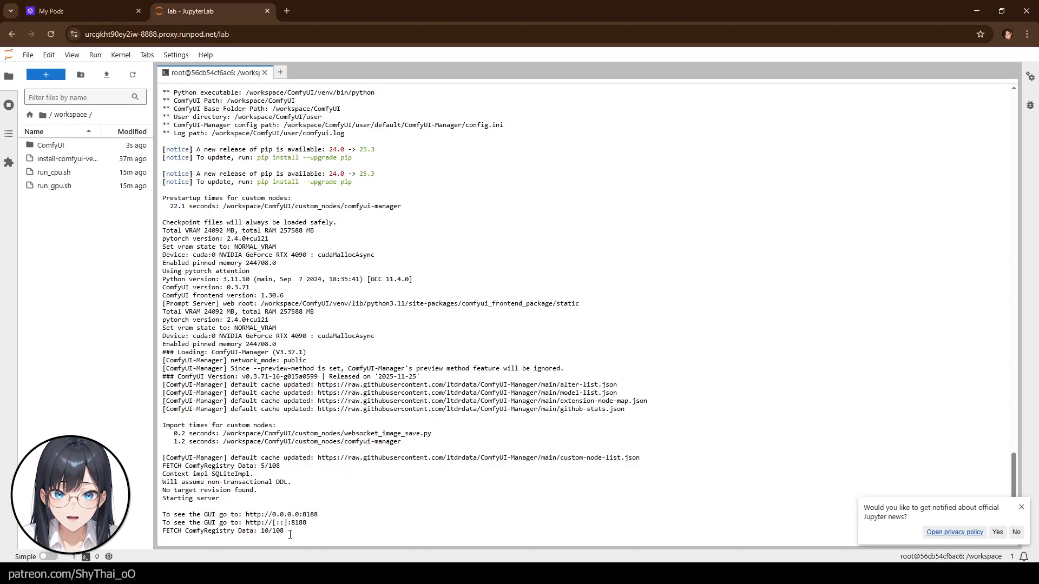
{"action": "left_click_drag", "start_coordinate": [307, 532], "coordinate": [153, 527]}
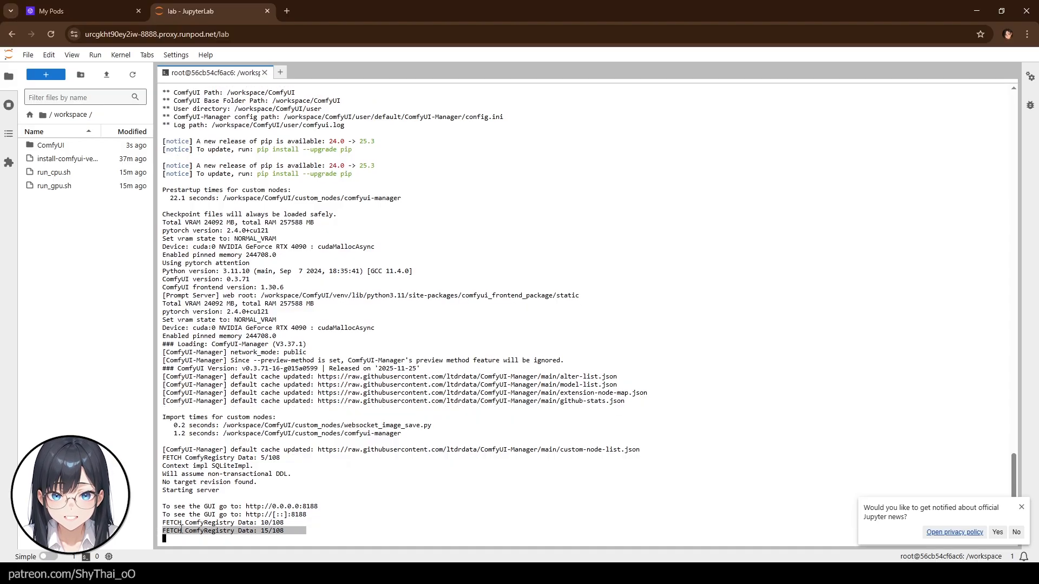
- Open the pod's HTTP service on port 8188 and close the templates browser
{"action": "left_click", "coordinate": [87, 7]}
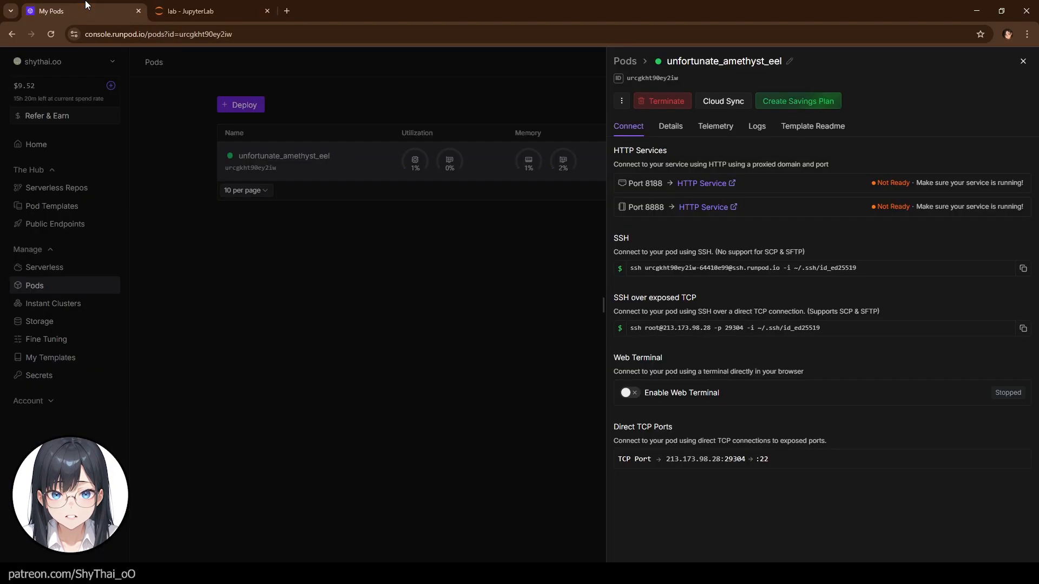
{"action": "left_click", "coordinate": [704, 184]}
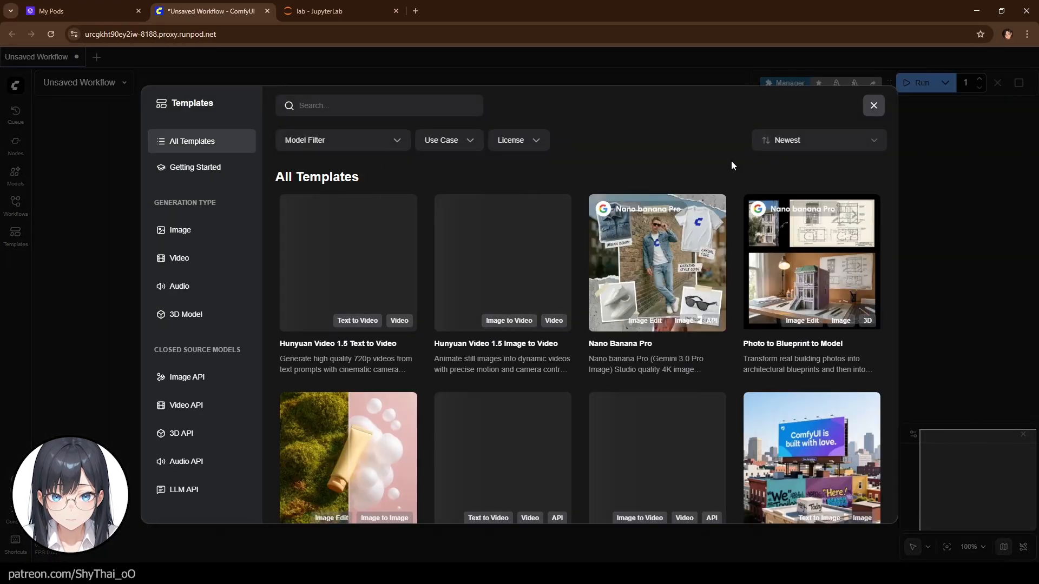
{"action": "left_click", "coordinate": [873, 106]}
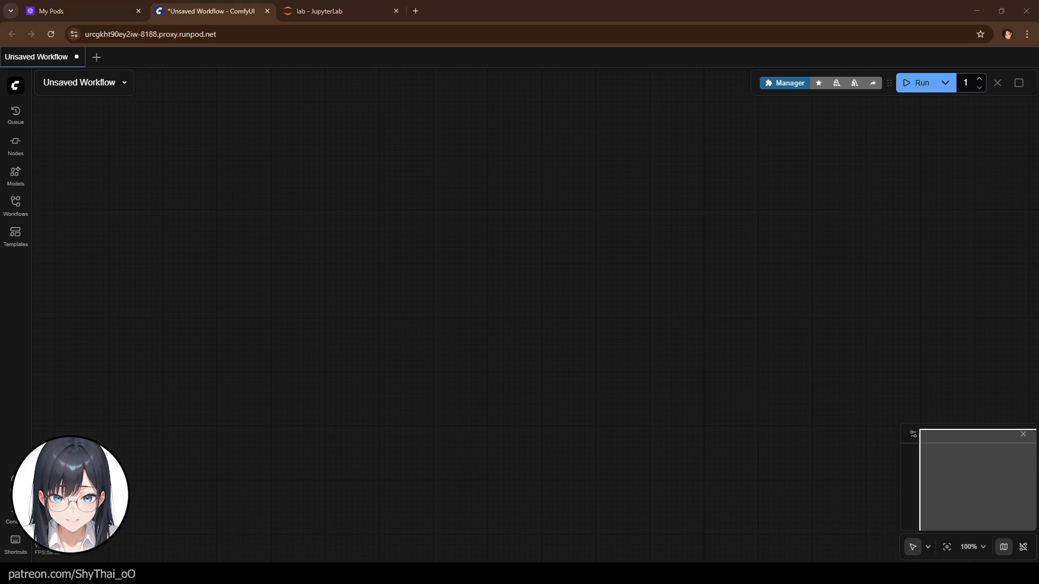
- Load the Sonic Talking Avatar Square 576x576px workflow and dismiss the missing-nodes notice
{"action": "left_click_drag", "start_coordinate": [1038, 229], "coordinate": [462, 229]}
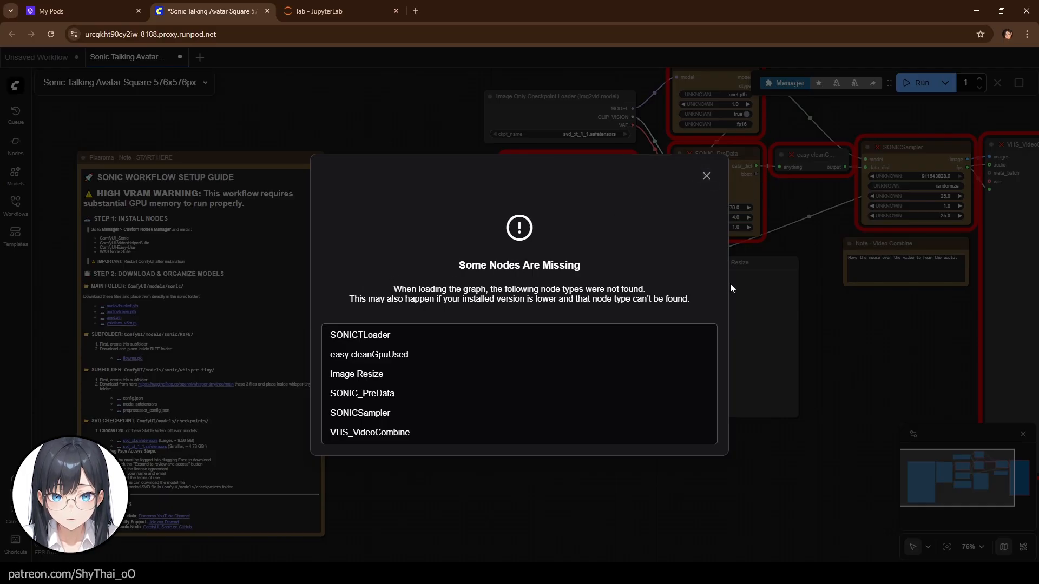
{"action": "left_click", "coordinate": [706, 176]}
- Install all four missing custom node packs through the Manager's Install Missing Custom Nodes list
{"action": "left_click", "coordinate": [789, 85]}
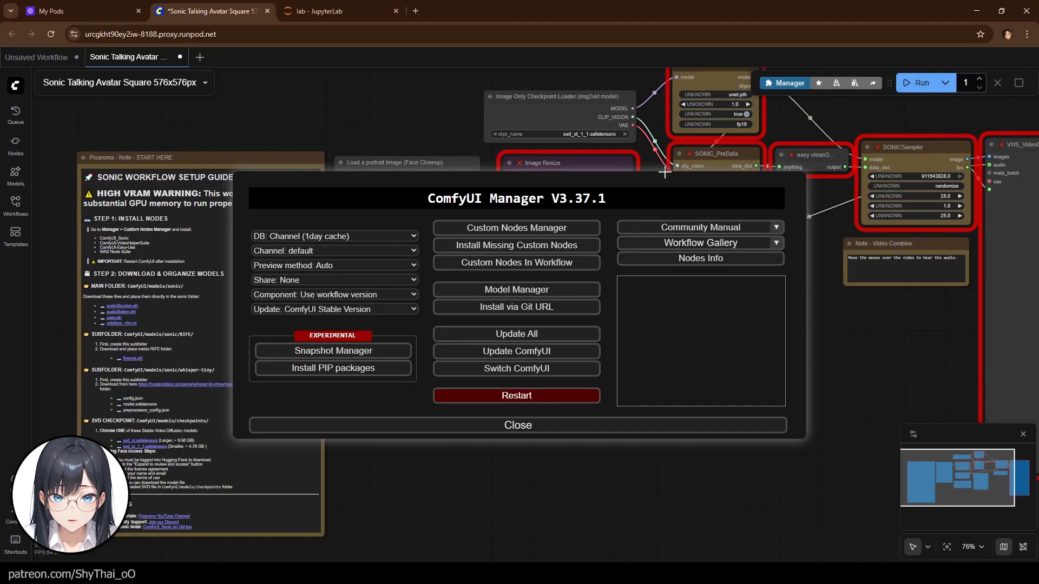
{"action": "left_click", "coordinate": [496, 247]}
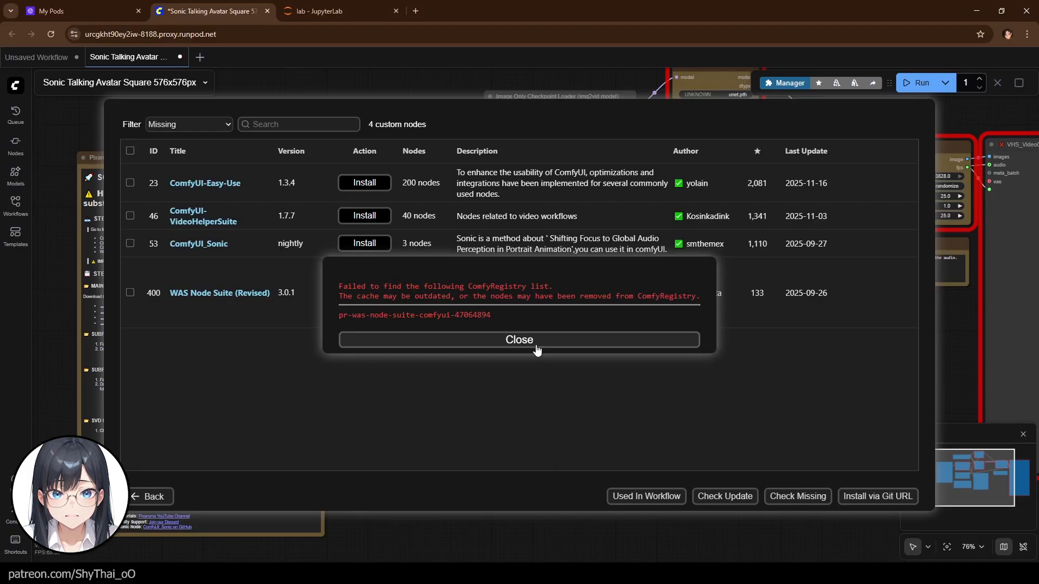
{"action": "left_click", "coordinate": [538, 347]}
{"action": "left_click", "coordinate": [130, 150]}
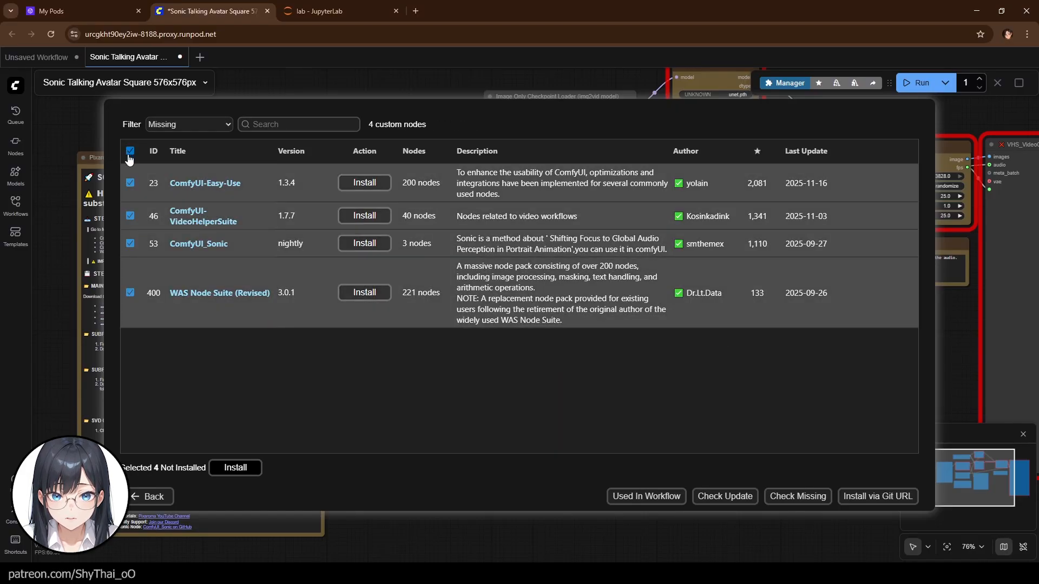
{"action": "left_click", "coordinate": [231, 468]}
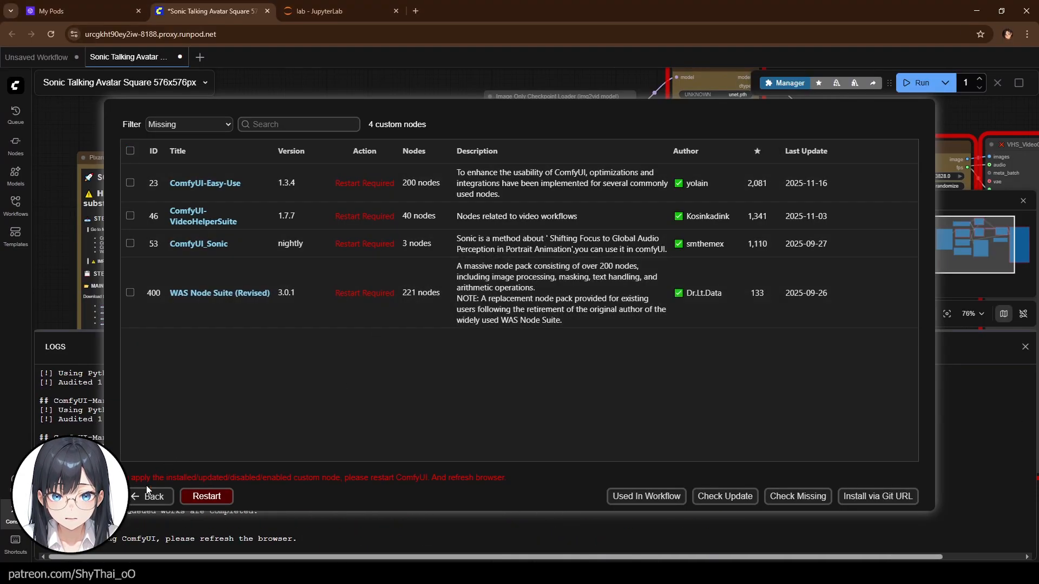
- Recheck missing nodes, return to the Manager, and restart the ComfyUI server
{"action": "left_click", "coordinate": [789, 498]}
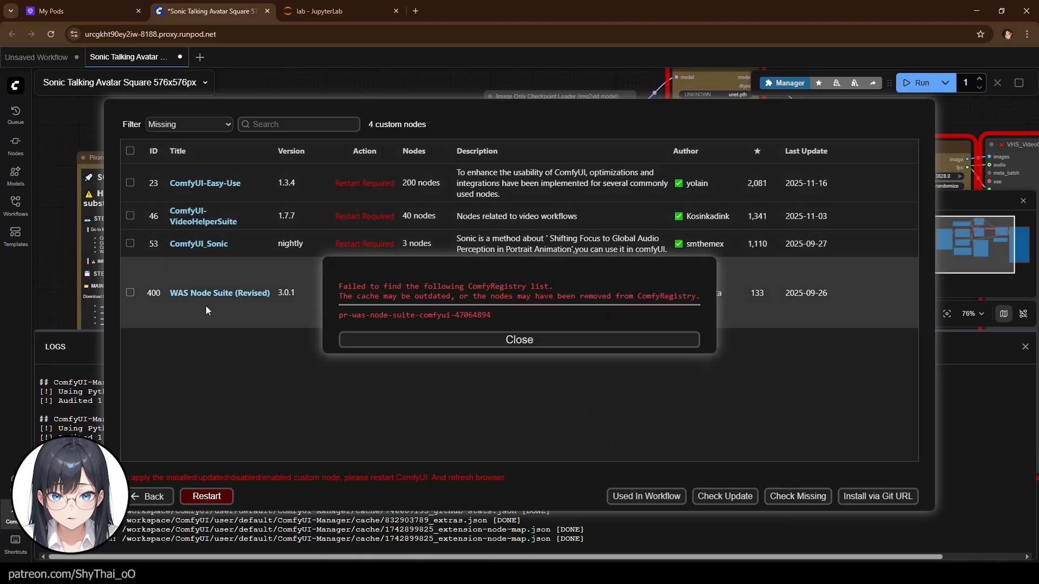
{"action": "left_click", "coordinate": [426, 340]}
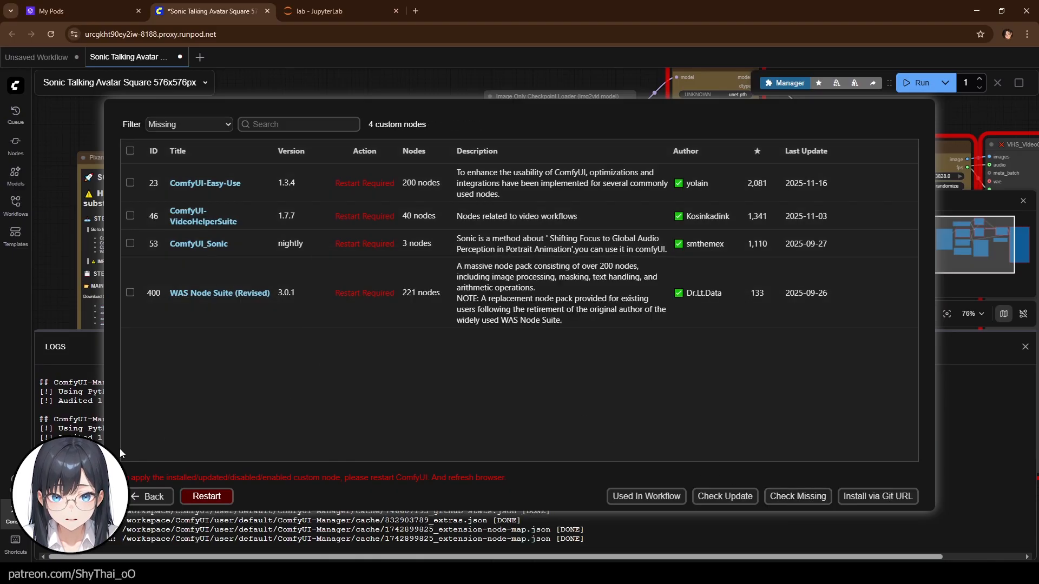
{"action": "left_click", "coordinate": [146, 496]}
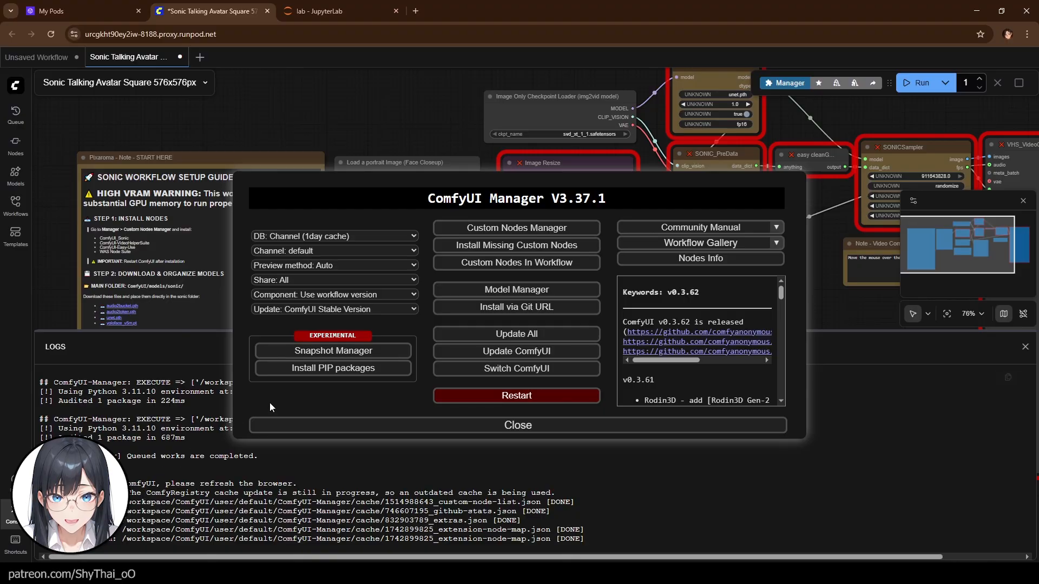
{"action": "left_click", "coordinate": [528, 397]}
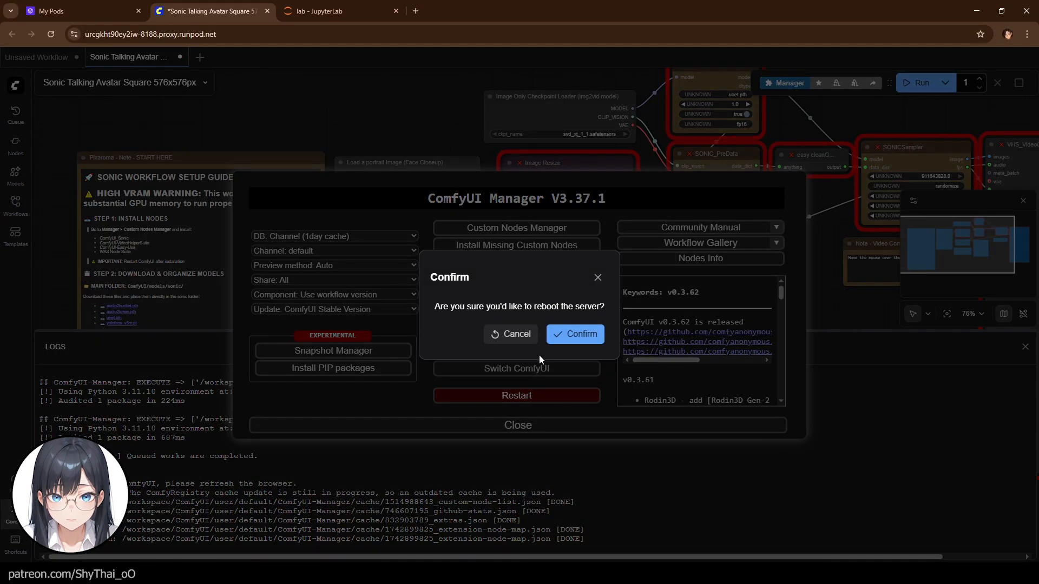
{"action": "left_click", "coordinate": [574, 335]}
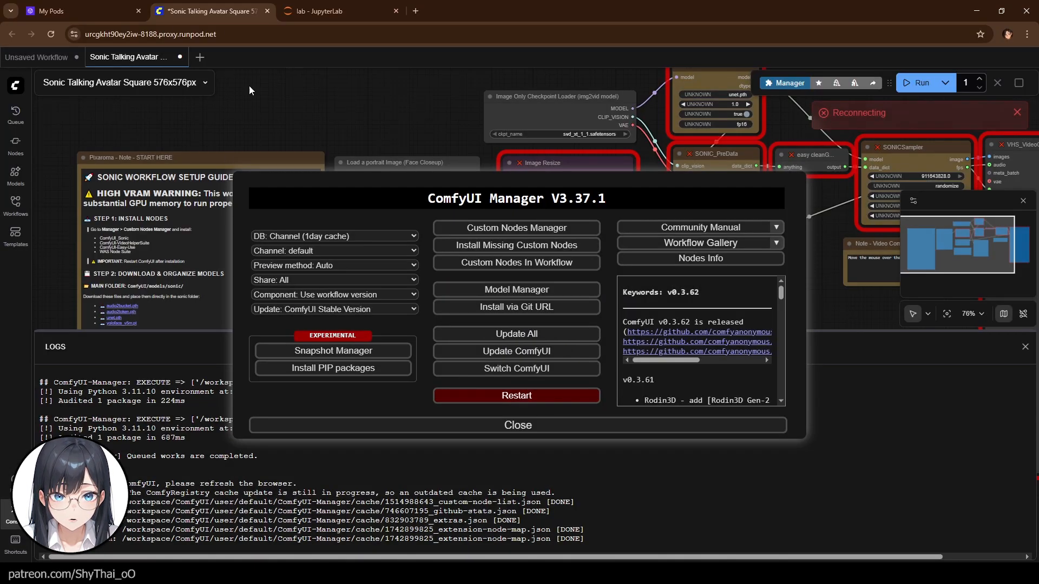
- Check the JupyterLab terminal for the restarted server's custom node loading output
{"action": "left_click", "coordinate": [287, 7]}
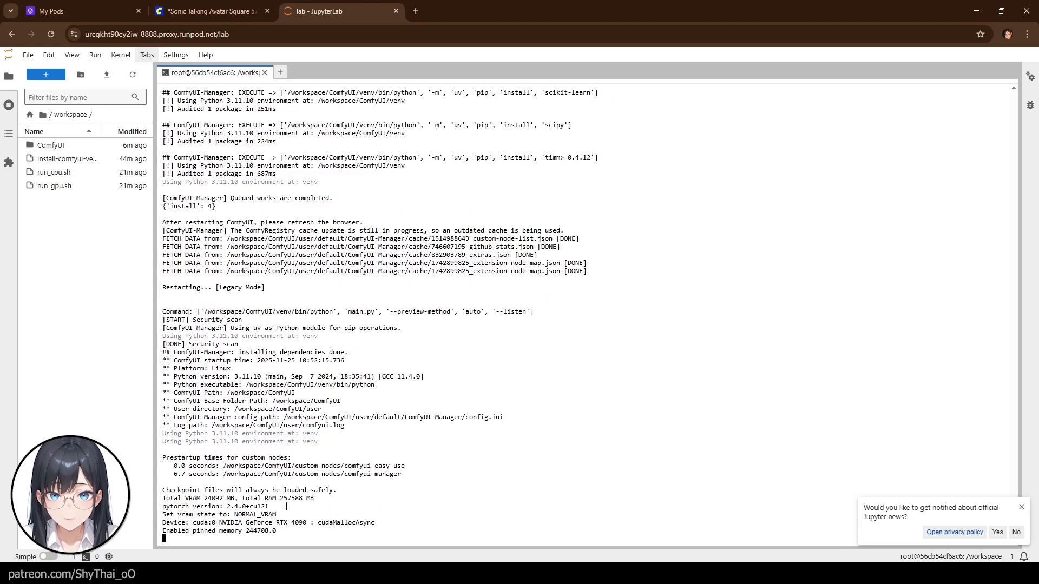
{"action": "left_click_drag", "start_coordinate": [286, 507], "coordinate": [135, 512]}
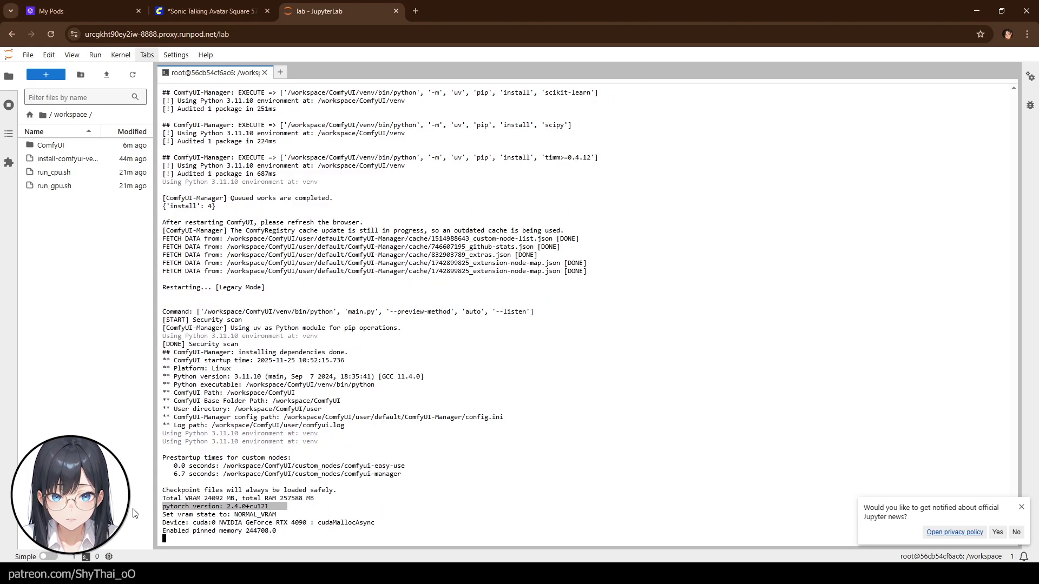
{"action": "left_click", "coordinate": [563, 431]}
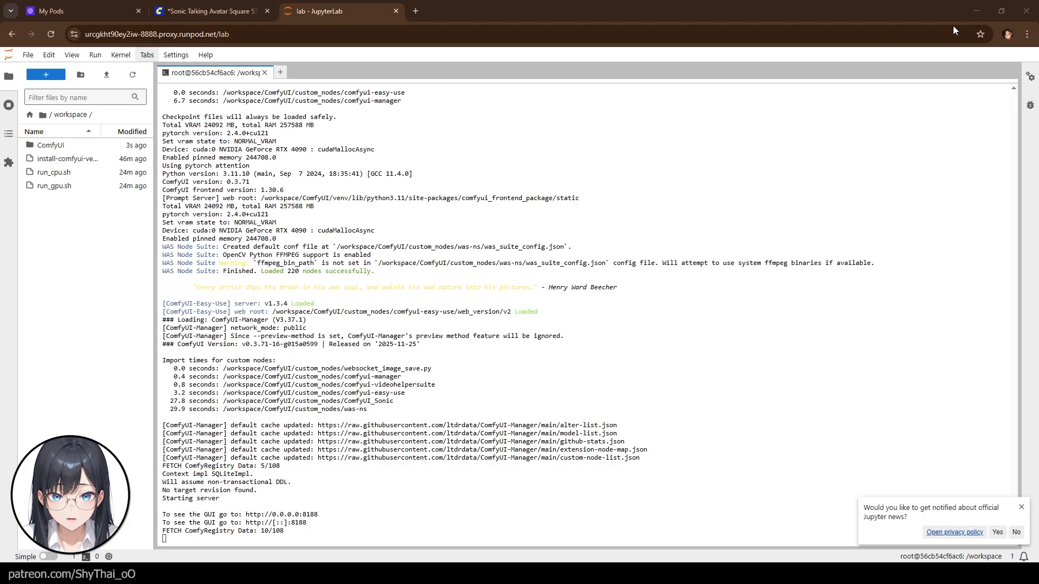
{"action": "left_click", "coordinate": [956, 25]}
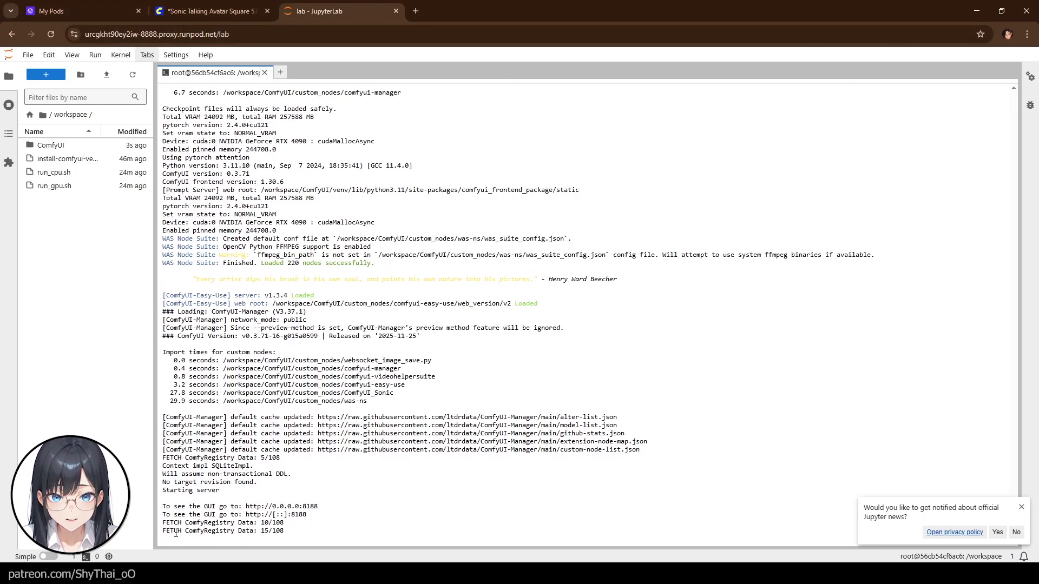
- Refresh the ComfyUI page to apply the installed node packs
{"action": "left_click", "coordinate": [195, 12]}
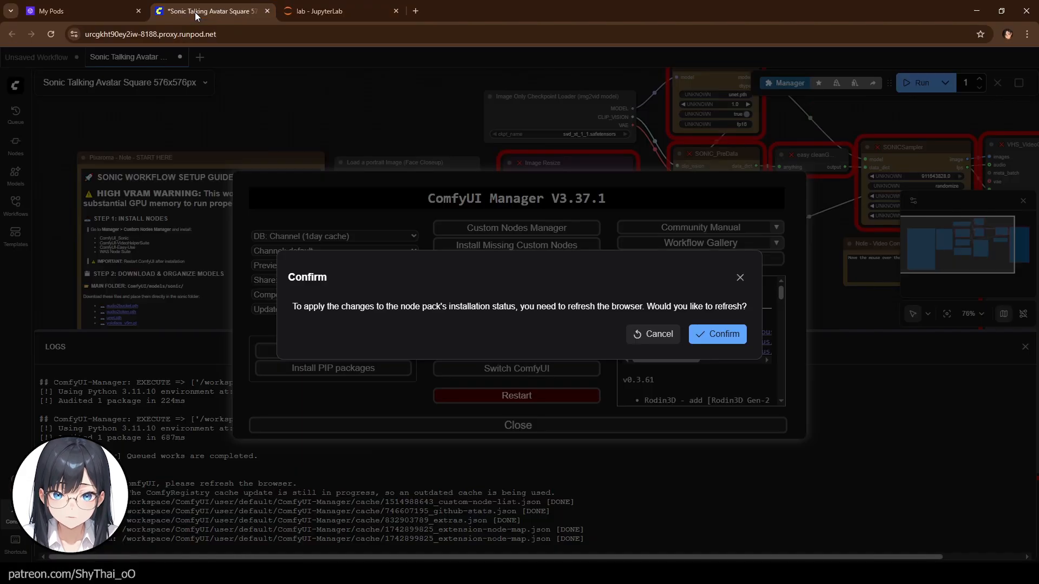
{"action": "left_click", "coordinate": [727, 334]}
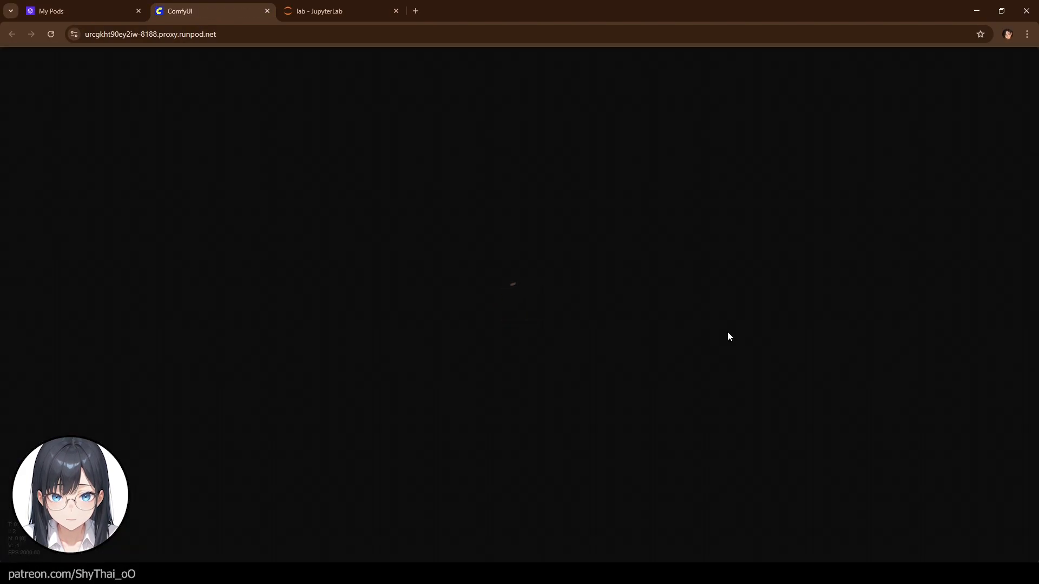
{"action": "scroll", "coordinate": [763, 379], "scroll_direction": "down", "scroll_amount": 4}
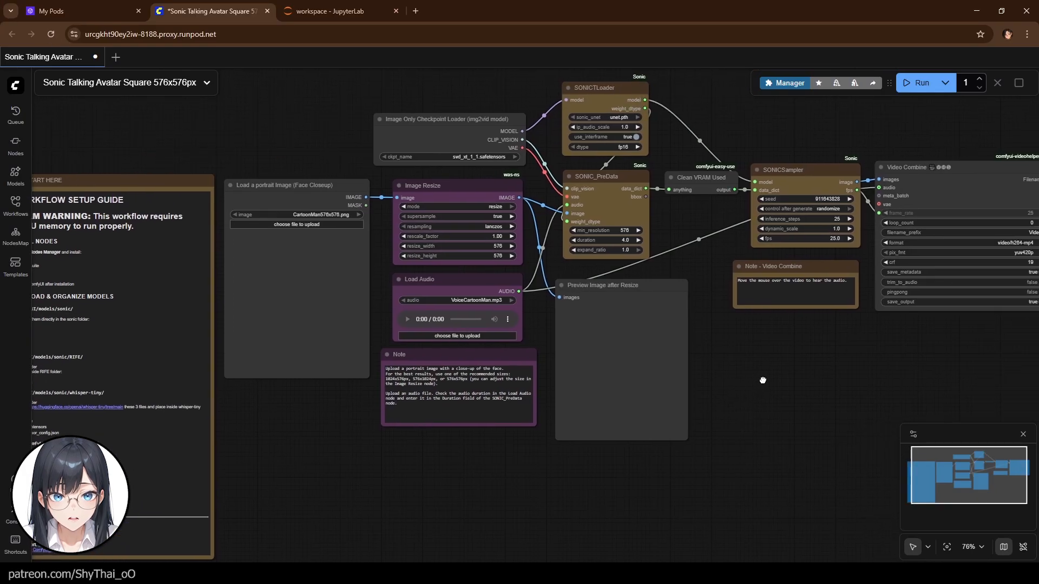
{"action": "scroll", "coordinate": [763, 379], "scroll_direction": "up", "scroll_amount": 3}
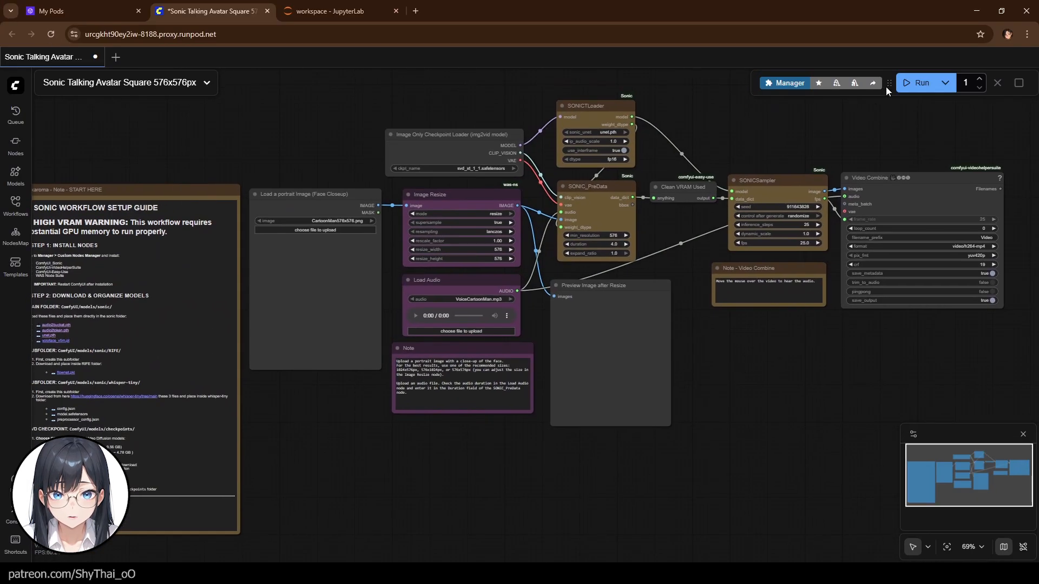
- Check the Manager's missing custom nodes list and inspect the loaded workflow's nodes
{"action": "left_click", "coordinate": [786, 83]}
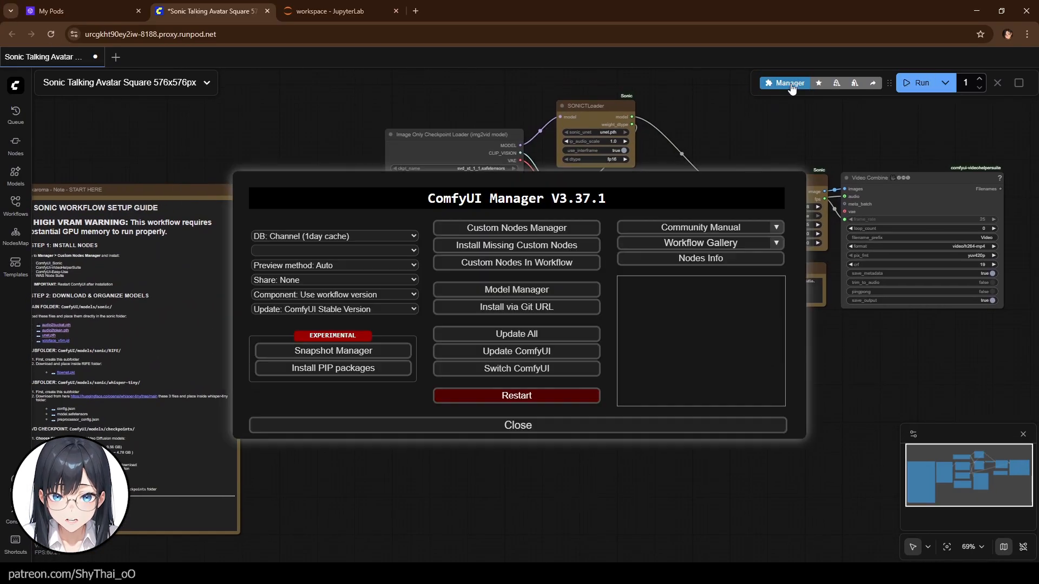
{"action": "left_click", "coordinate": [502, 246]}
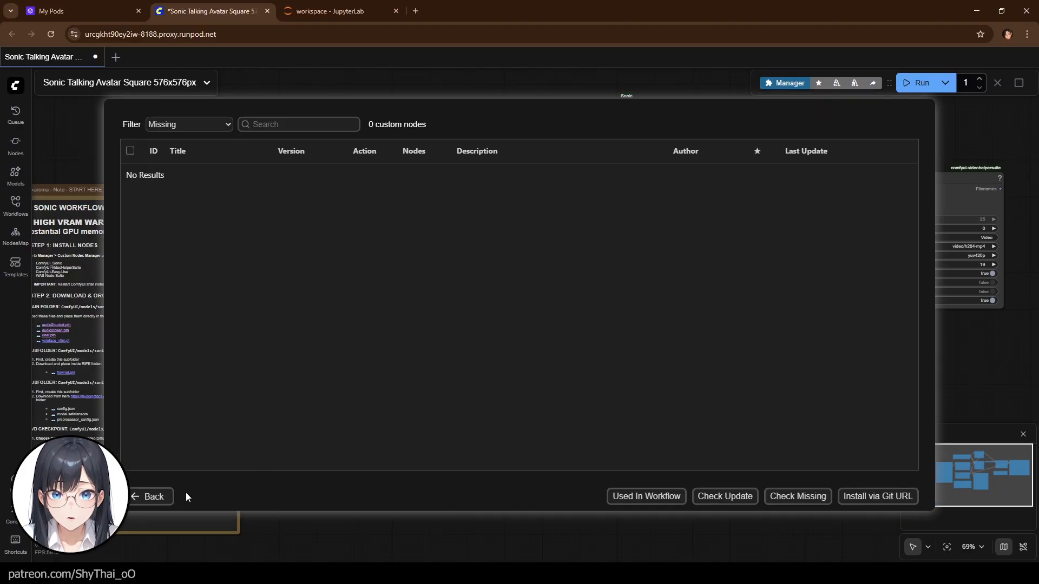
{"action": "left_click", "coordinate": [158, 497]}
{"action": "left_click", "coordinate": [572, 429]}
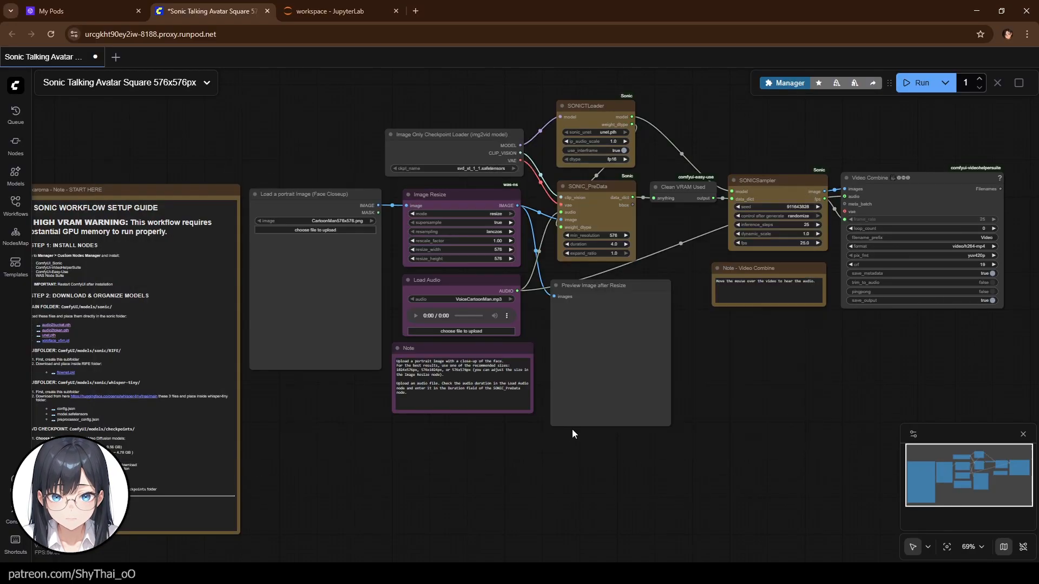
{"action": "left_click_drag", "start_coordinate": [771, 374], "coordinate": [760, 462]}
{"action": "scroll", "coordinate": [761, 465], "scroll_direction": "up", "scroll_amount": 4}
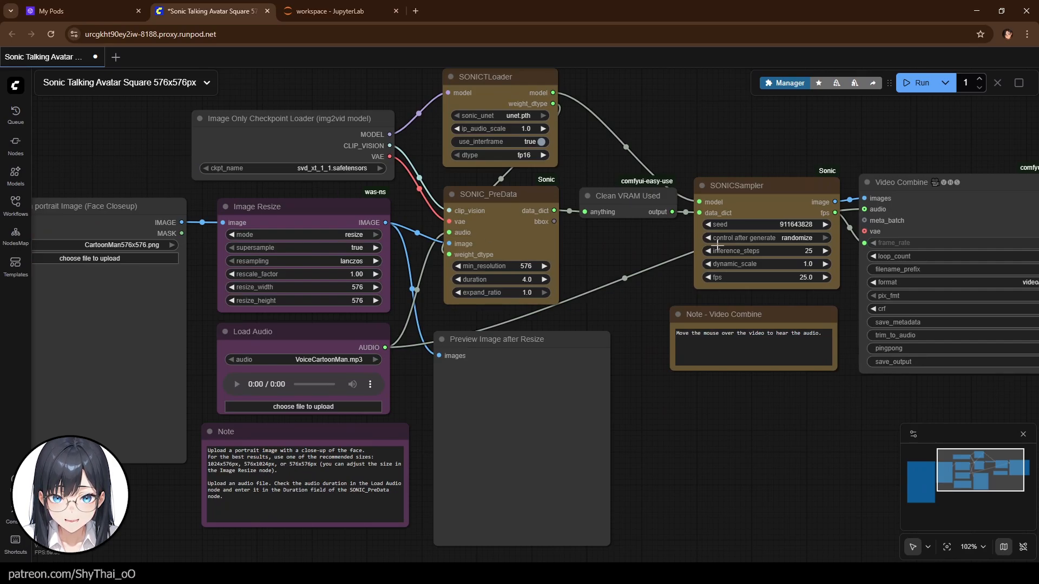
- Pan around the workflow canvas and open the setup note's audio2bucket.pth link to view the shared Sonic model folder
{"action": "left_click_drag", "start_coordinate": [769, 466], "coordinate": [542, 436]}
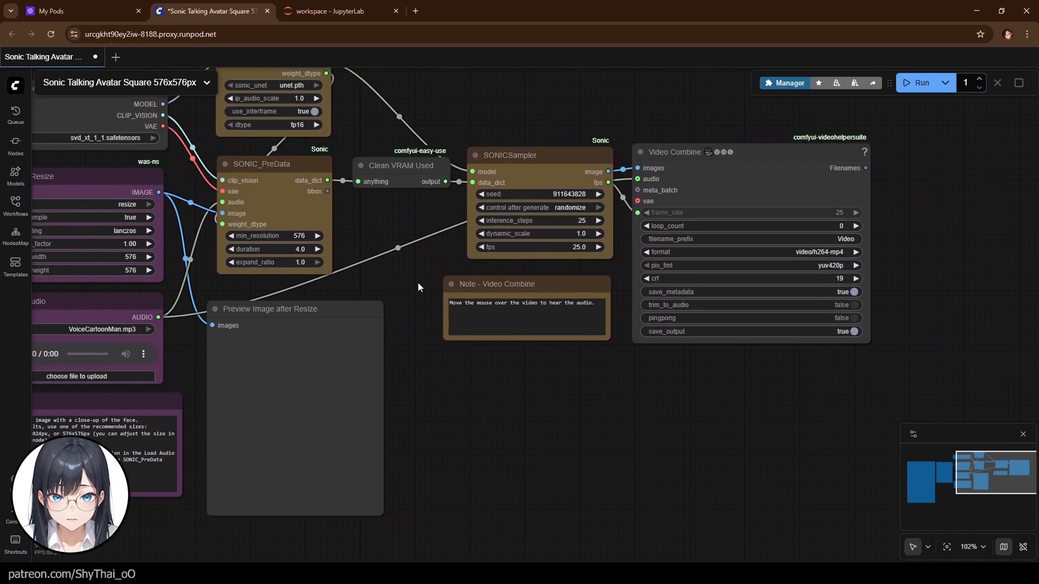
{"action": "left_click_drag", "start_coordinate": [401, 314], "coordinate": [583, 349]}
{"action": "scroll", "coordinate": [606, 373], "scroll_direction": "down", "scroll_amount": 1}
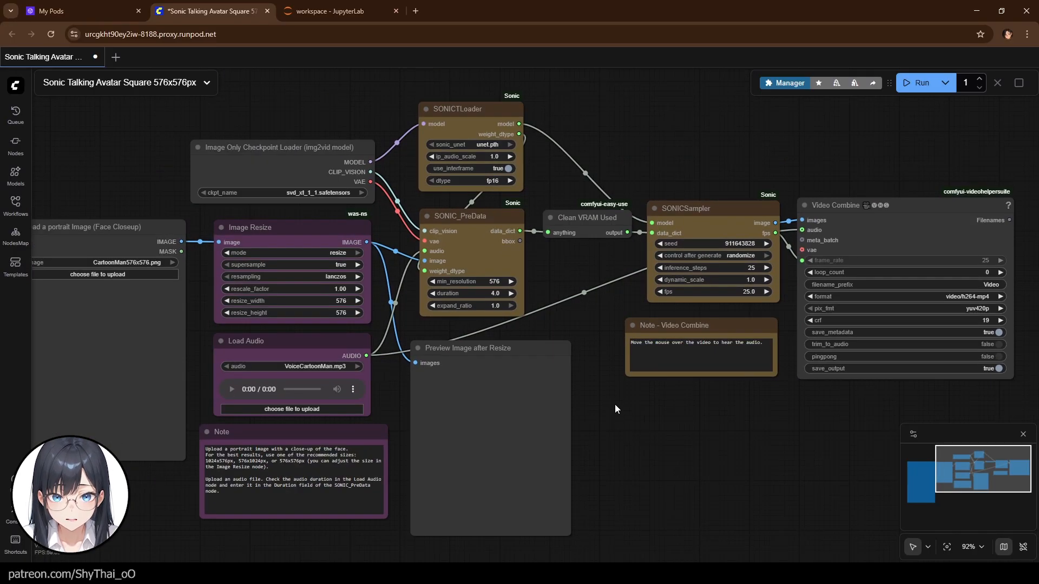
{"action": "left_click_drag", "start_coordinate": [148, 187], "coordinate": [282, 197]}
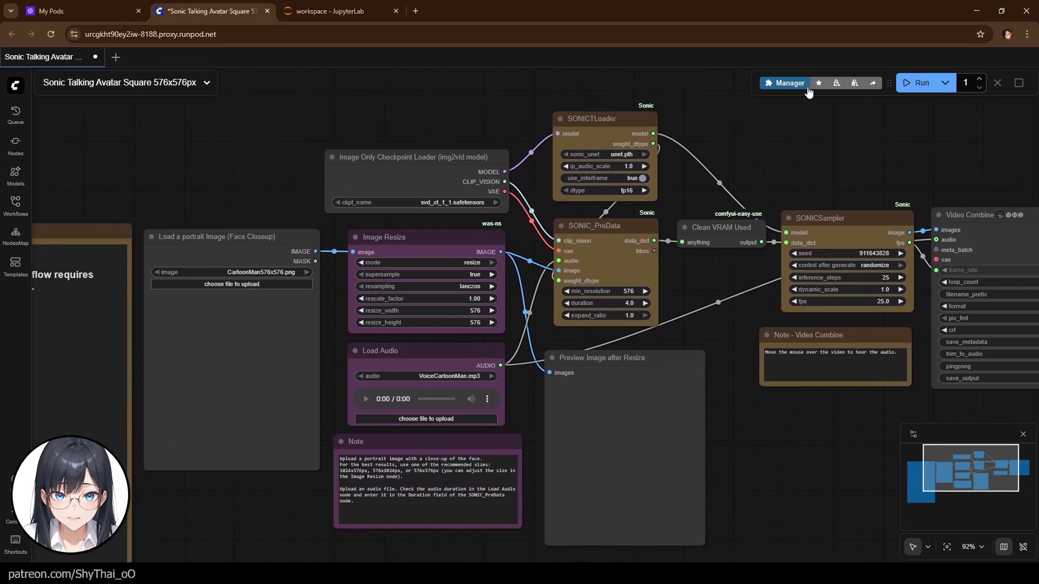
{"action": "left_click", "coordinate": [785, 82]}
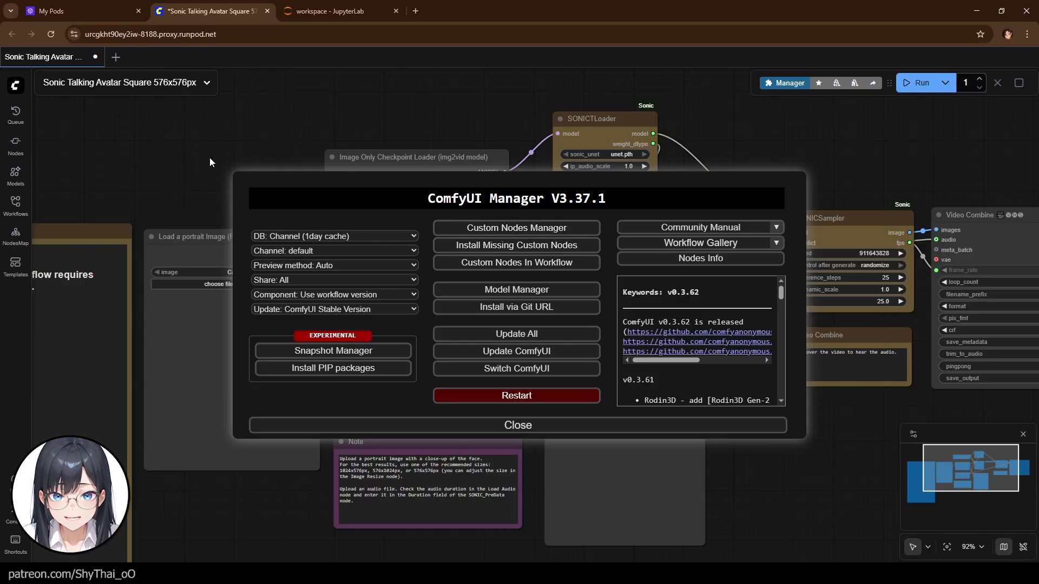
{"action": "left_click", "coordinate": [511, 426]}
{"action": "left_click_drag", "start_coordinate": [121, 198], "coordinate": [487, 139]}
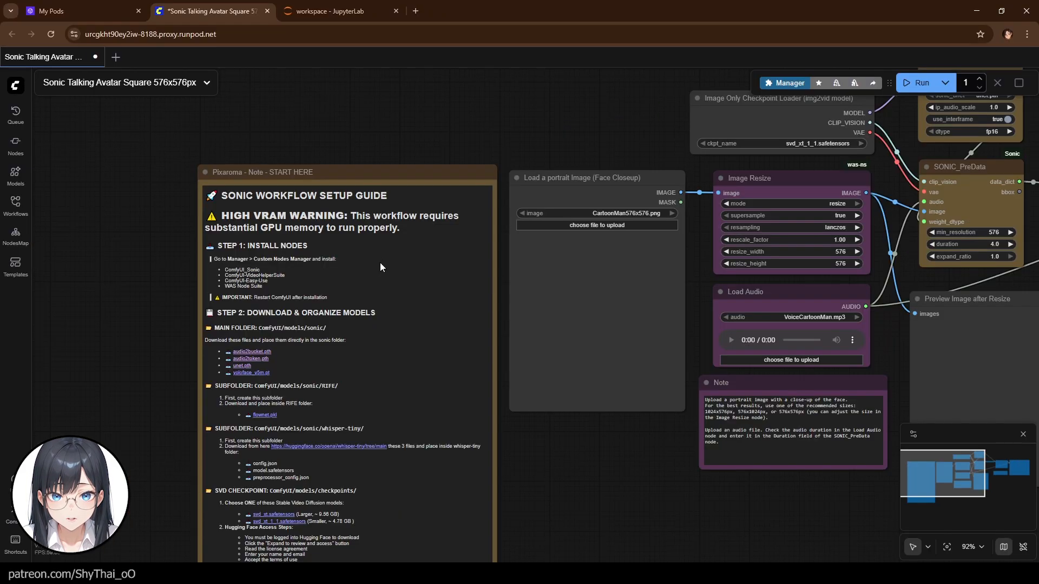
{"action": "left_click", "coordinate": [257, 353]}
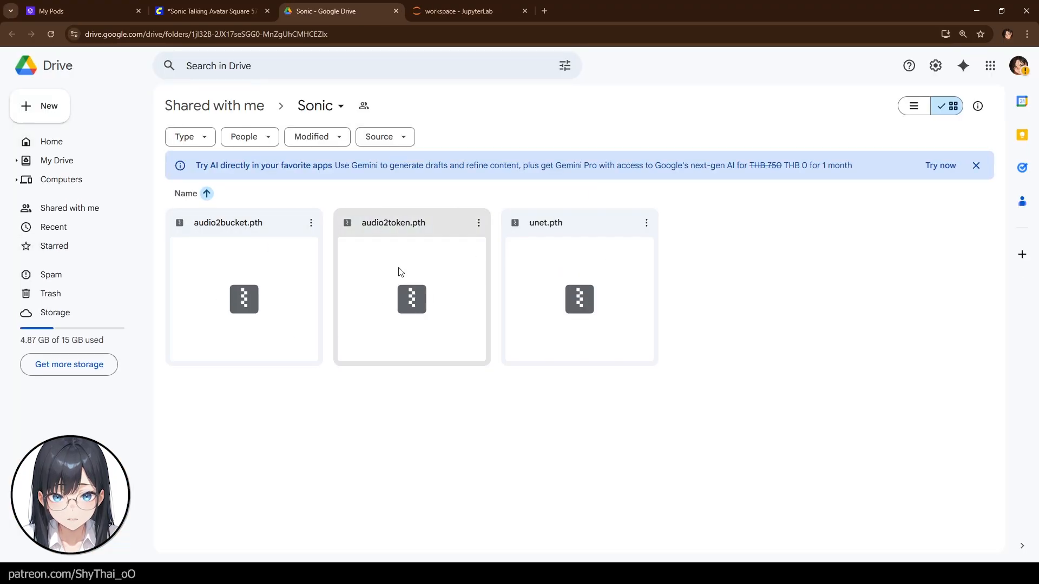
- Open a new JupyterLab terminal and run pip install gdown --upgrade
{"action": "left_click", "coordinate": [453, 11]}
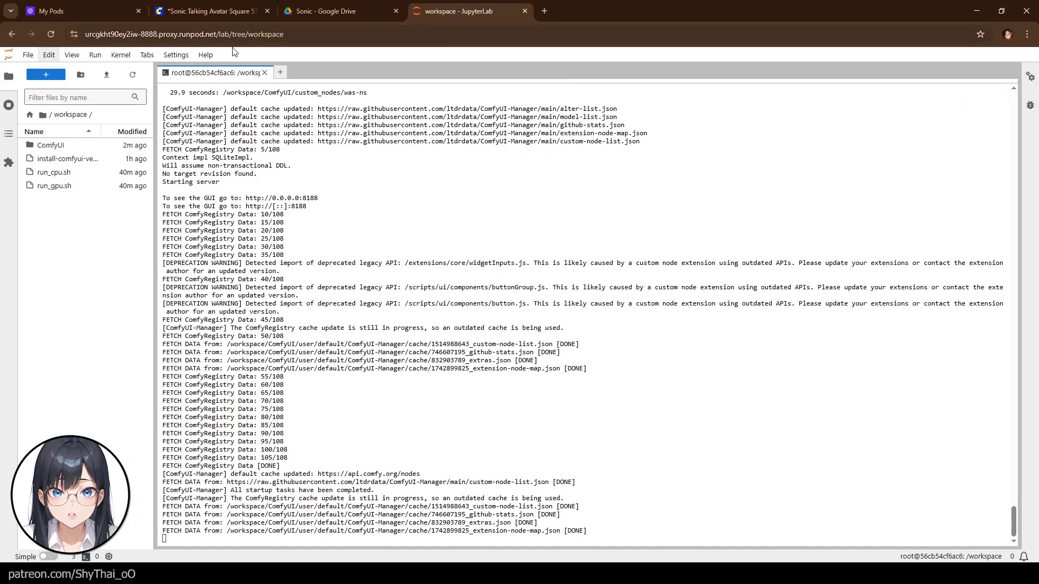
{"action": "left_click", "coordinate": [28, 55]}
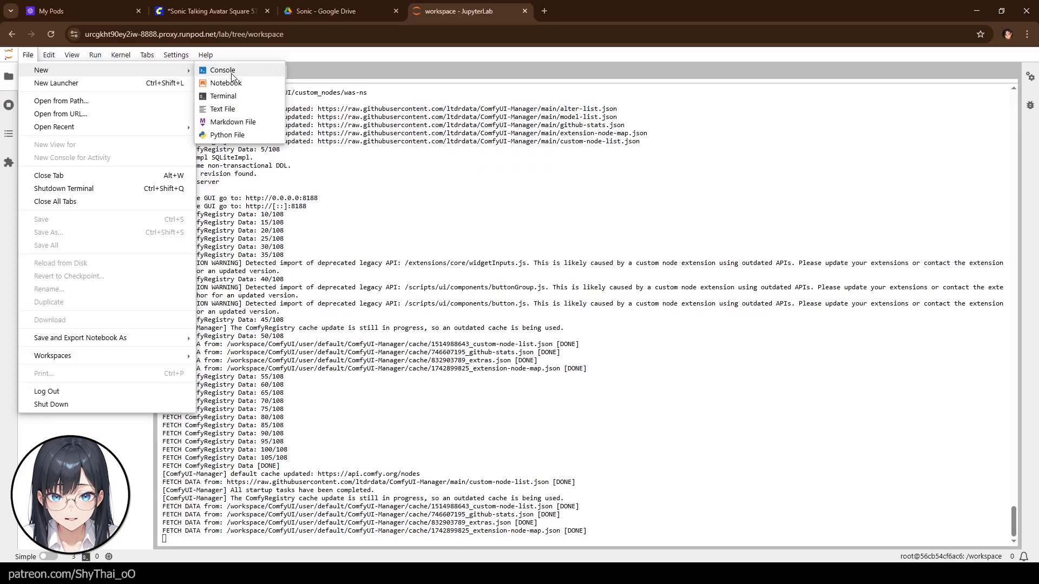
{"action": "left_click", "coordinate": [224, 95]}
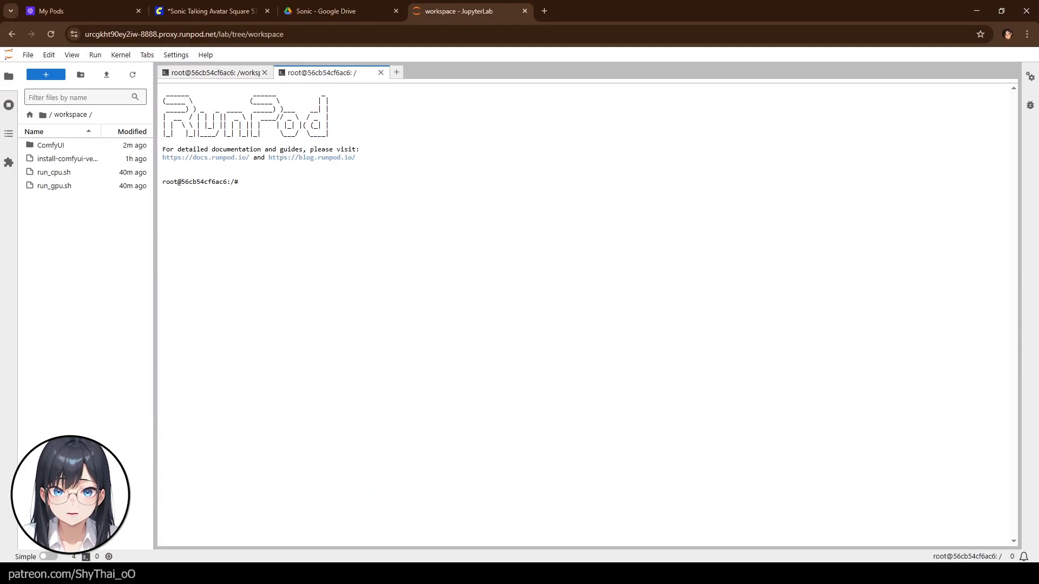
{"action": "left_click", "coordinate": [282, 180]}
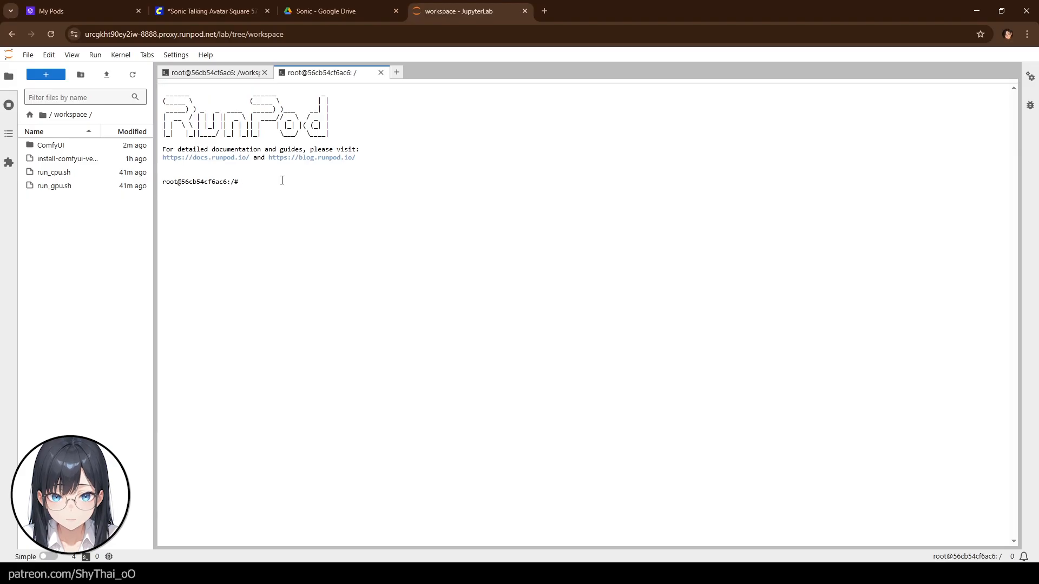
{"action": "type", "text": "pip install gdown --upgrade"}
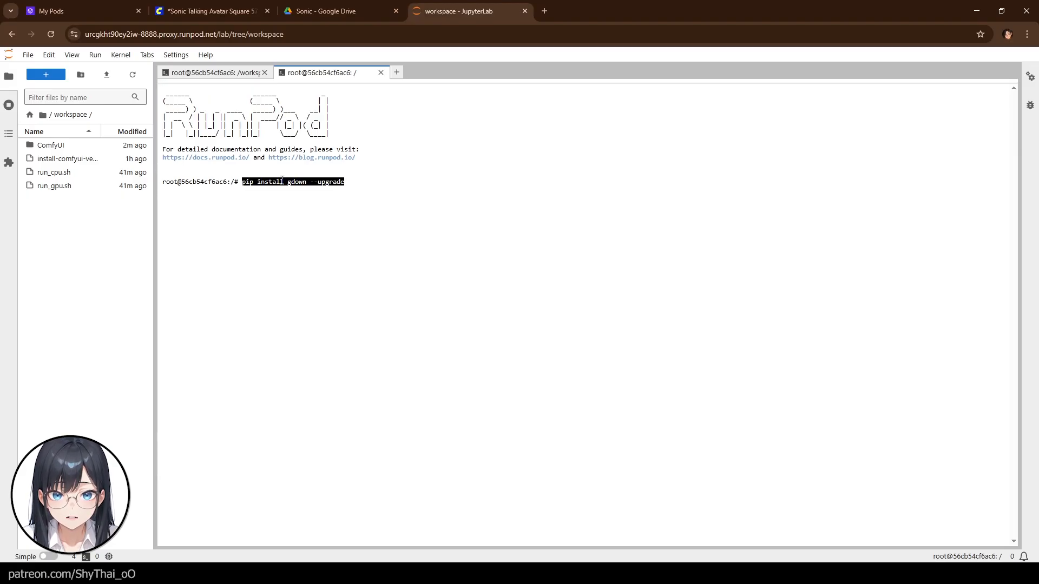
{"action": "key", "text": "Return"}
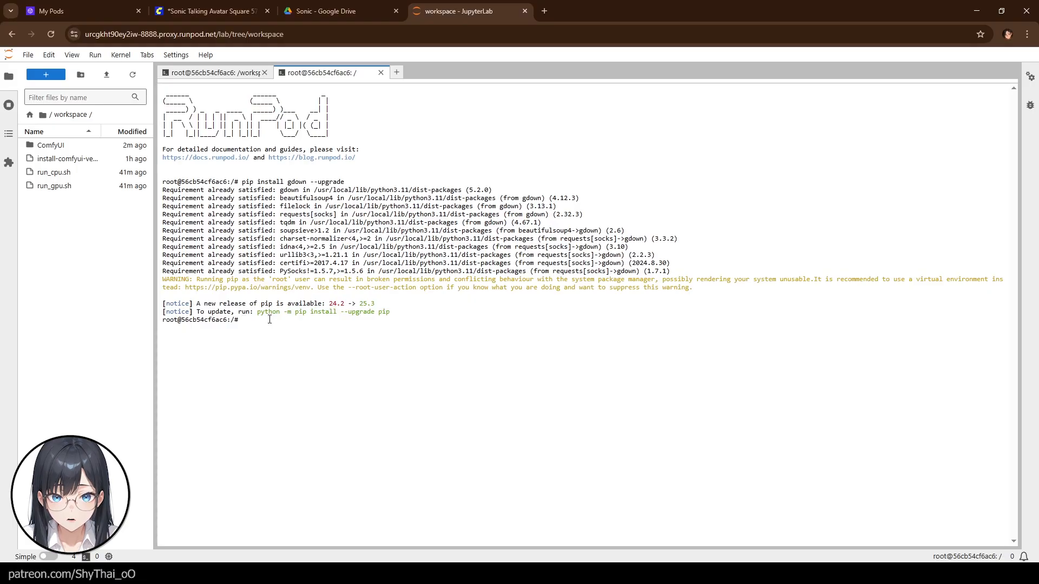
- Change the terminal directory to /workspace/ComfyUI/models/sonic
{"action": "type", "text": "cd /"}
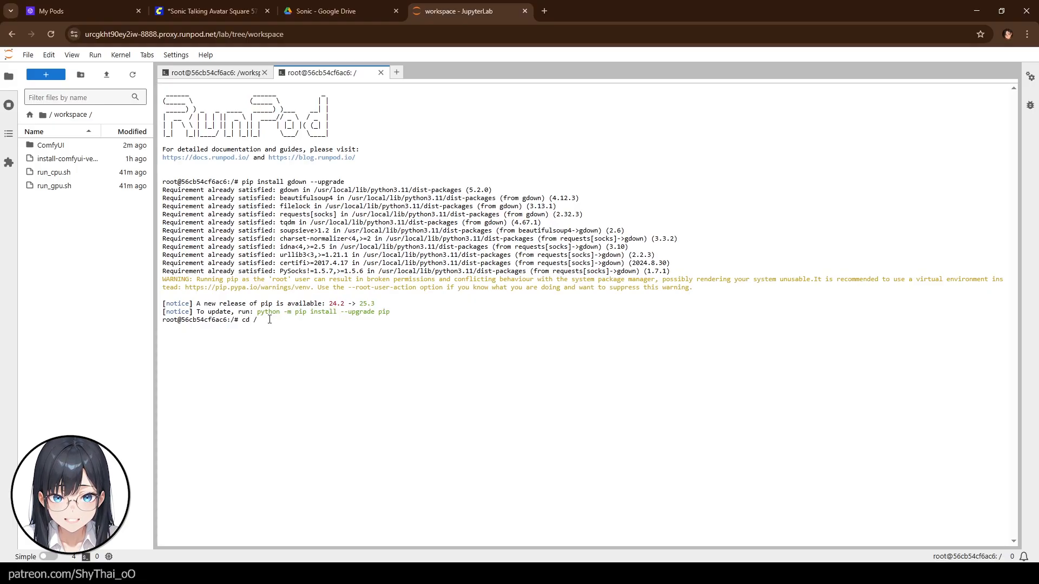
{"action": "type", "text": "workspace/C"}
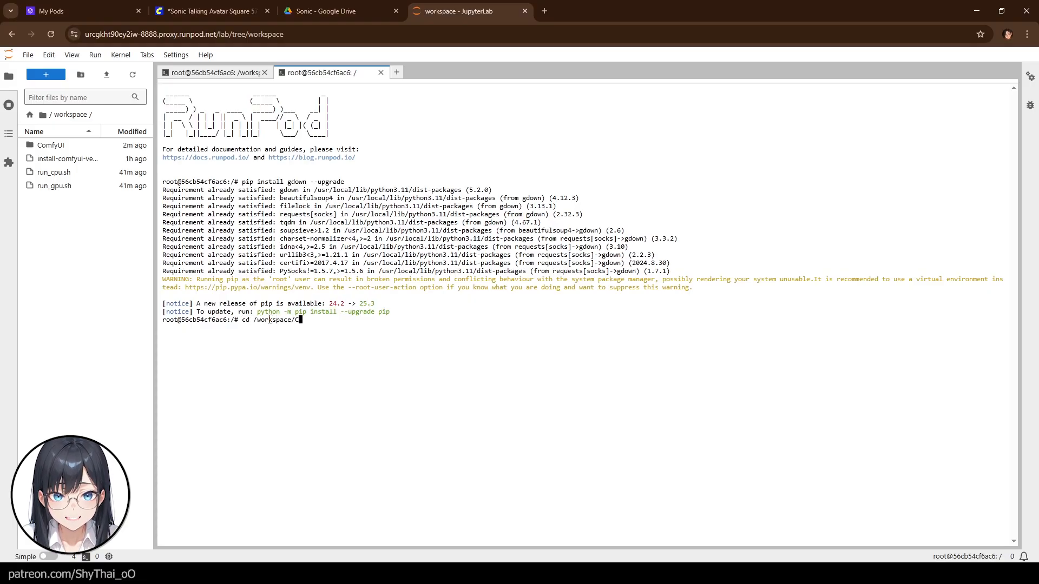
{"action": "type", "text": "omfyUI/m"}
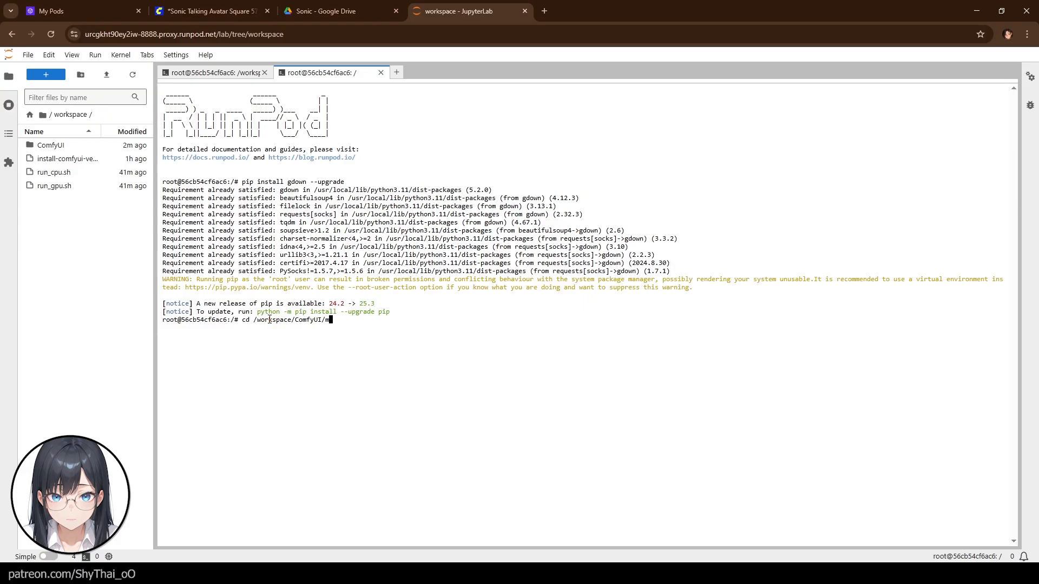
{"action": "type", "text": "odels/so"}
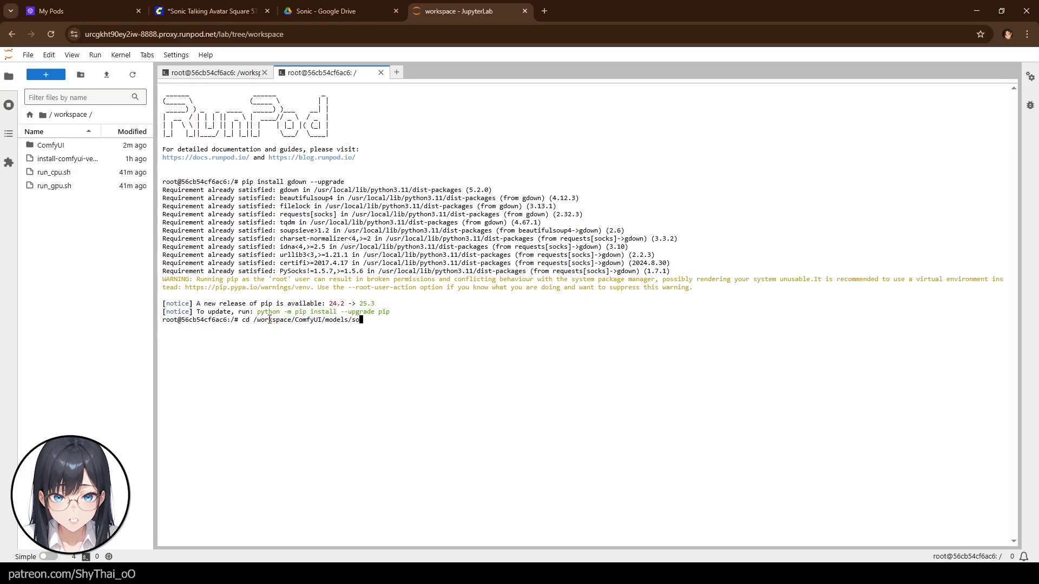
{"action": "type", "text": "nic"}
{"action": "key", "text": "Return"}
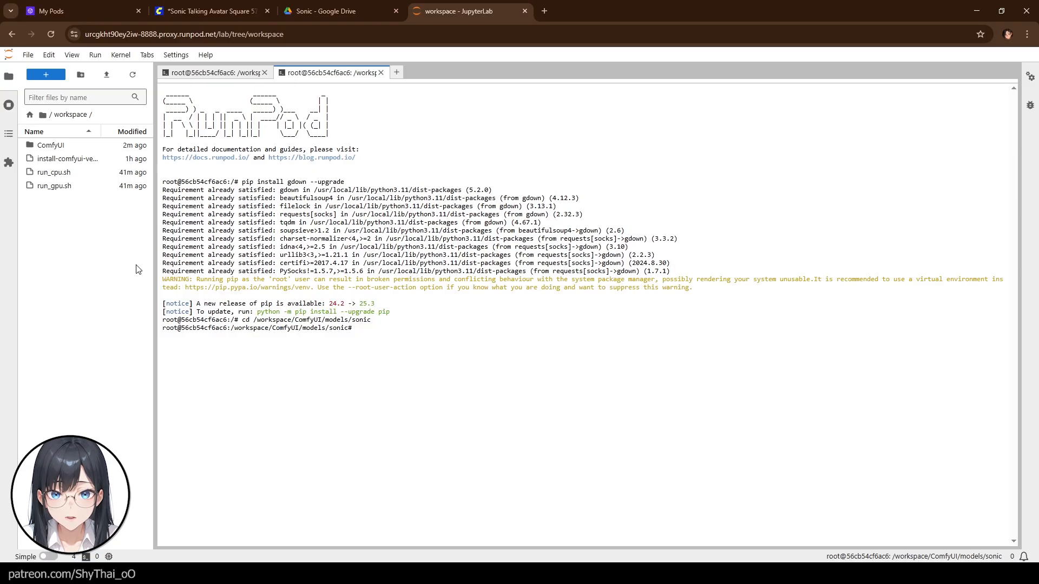
- Browse the file panel into the ComfyUI/models/sonic folder
{"action": "left_click", "coordinate": [66, 149]}
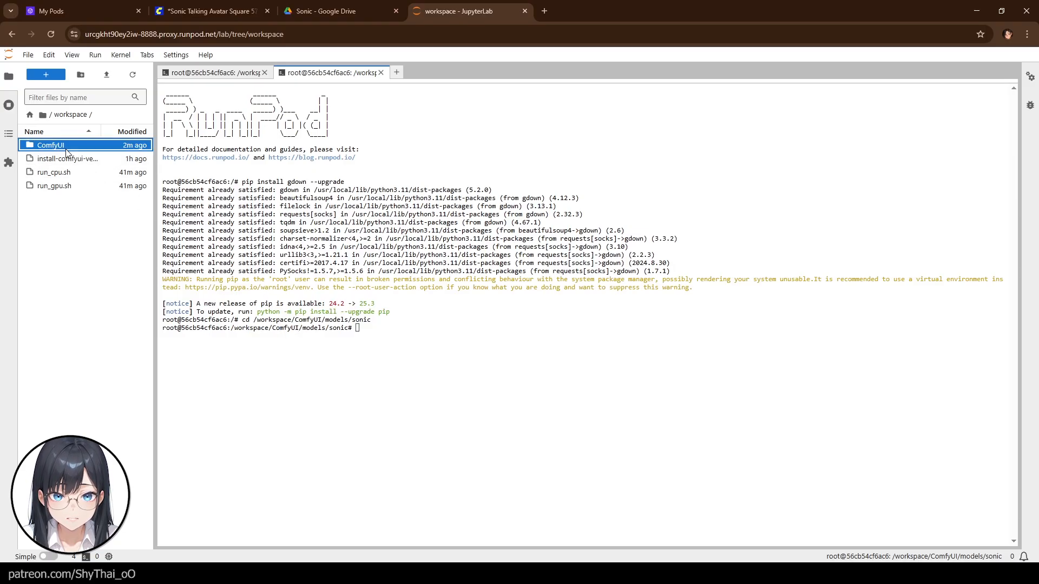
{"action": "double_click", "coordinate": [66, 150]}
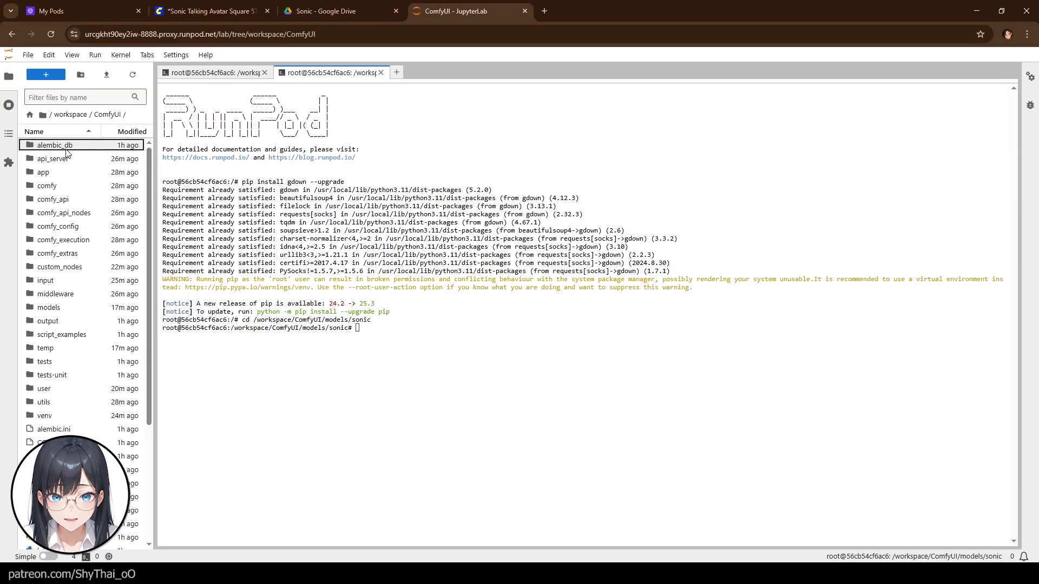
{"action": "left_click", "coordinate": [49, 306]}
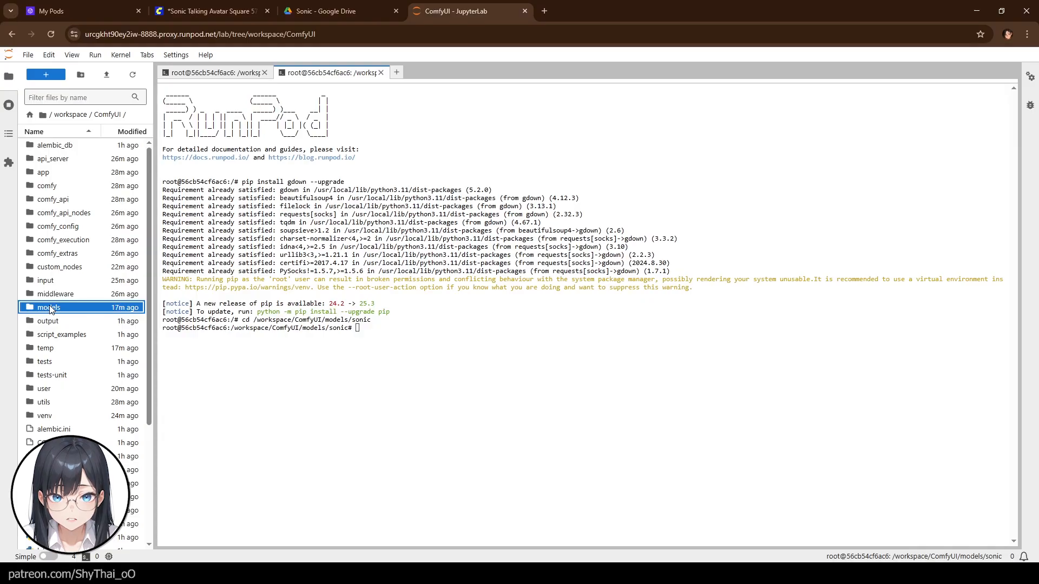
{"action": "double_click", "coordinate": [50, 306]}
{"action": "left_click", "coordinate": [53, 349]}
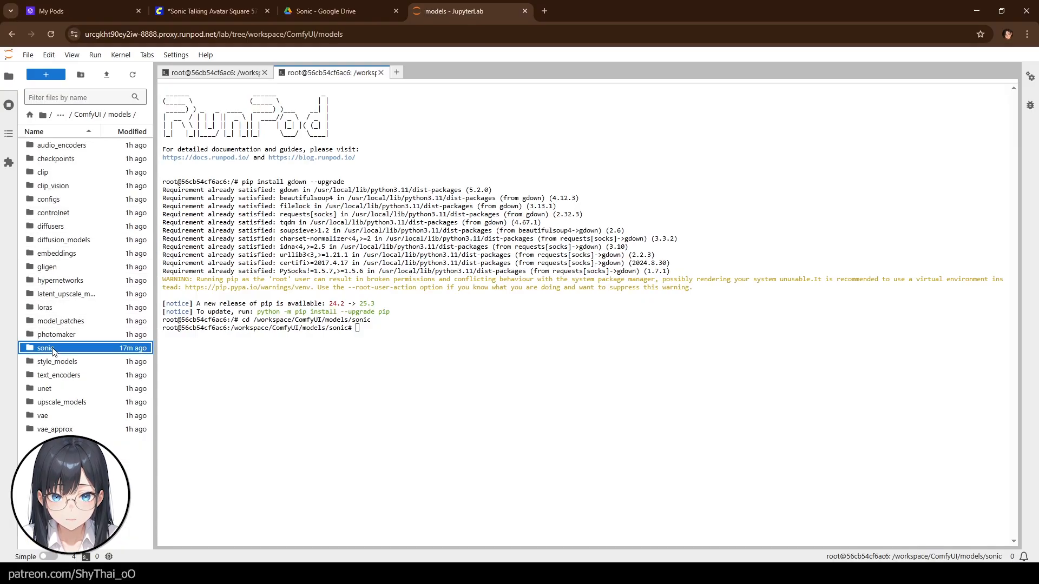
{"action": "double_click", "coordinate": [53, 349]}
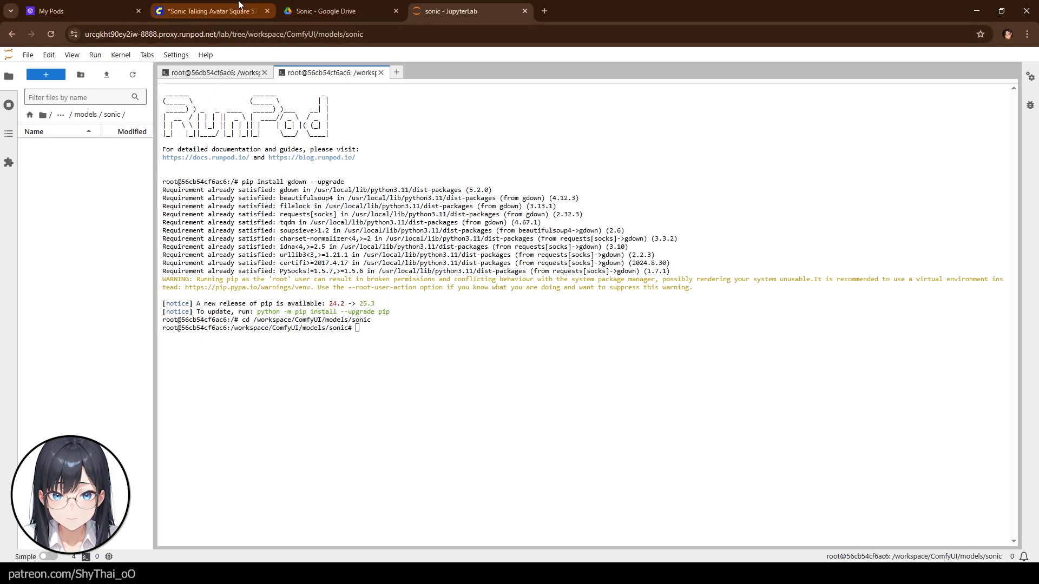
- Review the setup note's list of model files for the sonic folder
{"action": "left_click", "coordinate": [214, 11]}
{"action": "scroll", "coordinate": [179, 375], "scroll_direction": "up", "scroll_amount": 2}
{"action": "left_click_drag", "start_coordinate": [135, 385], "coordinate": [134, 324]}
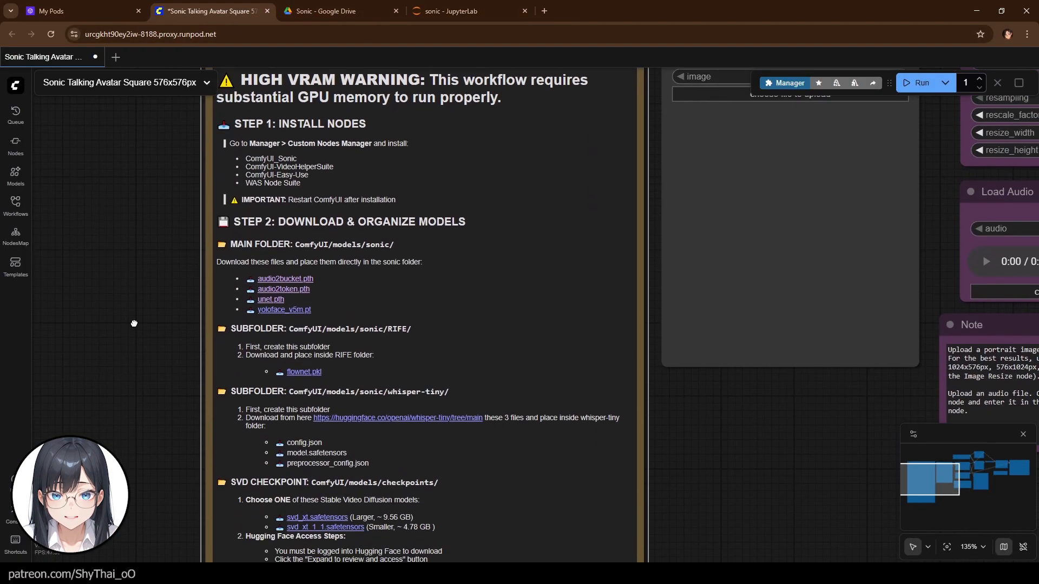
{"action": "scroll", "coordinate": [184, 325], "scroll_direction": "up", "scroll_amount": 2}
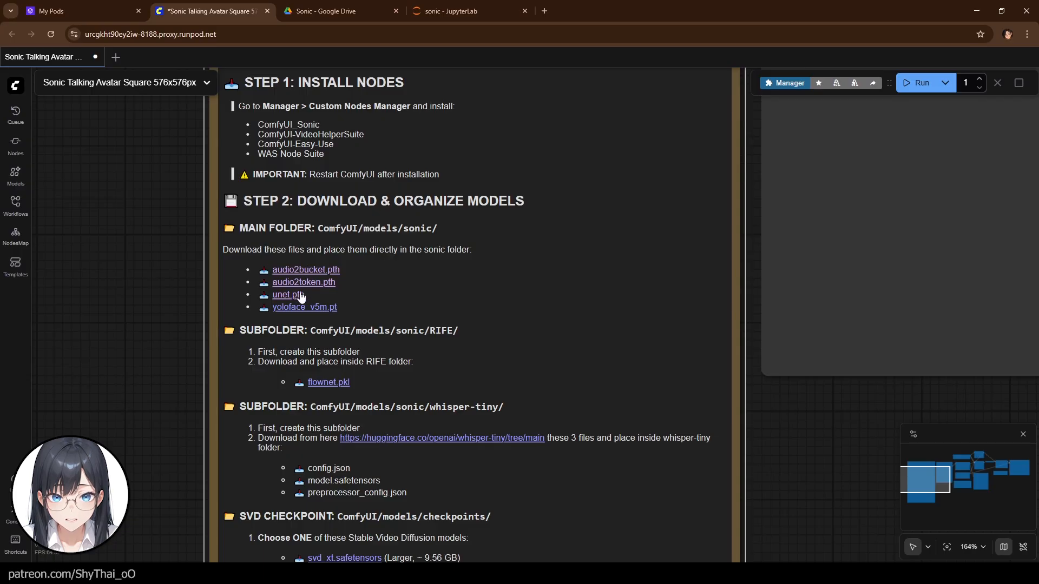
- Download the shared Google Drive Sonic folder into models/sonic using gdown --folder with its URL
{"action": "left_click", "coordinate": [326, 13]}
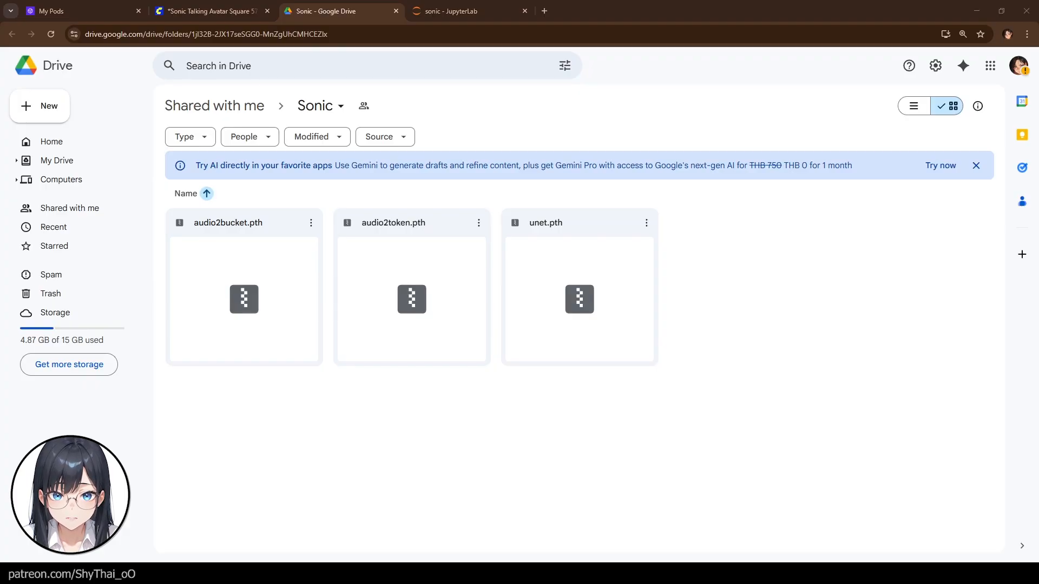
{"action": "left_click", "coordinate": [477, 10]}
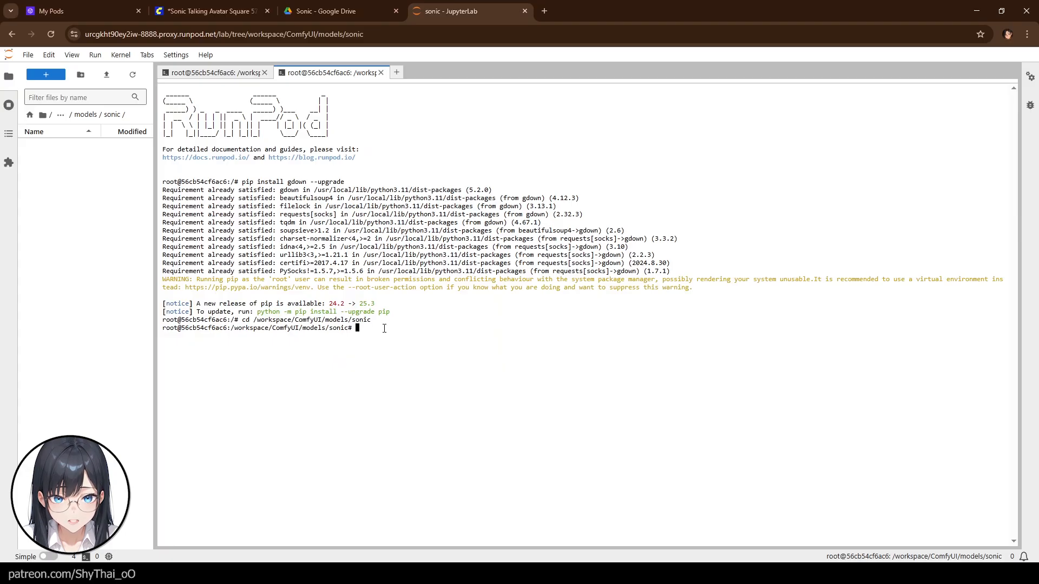
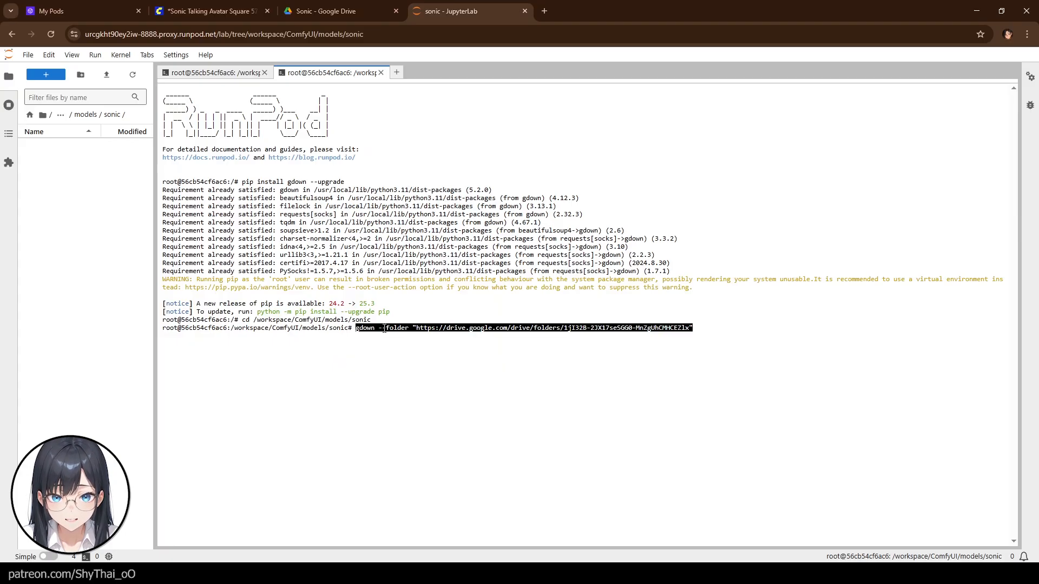
{"action": "key", "text": "Return"}
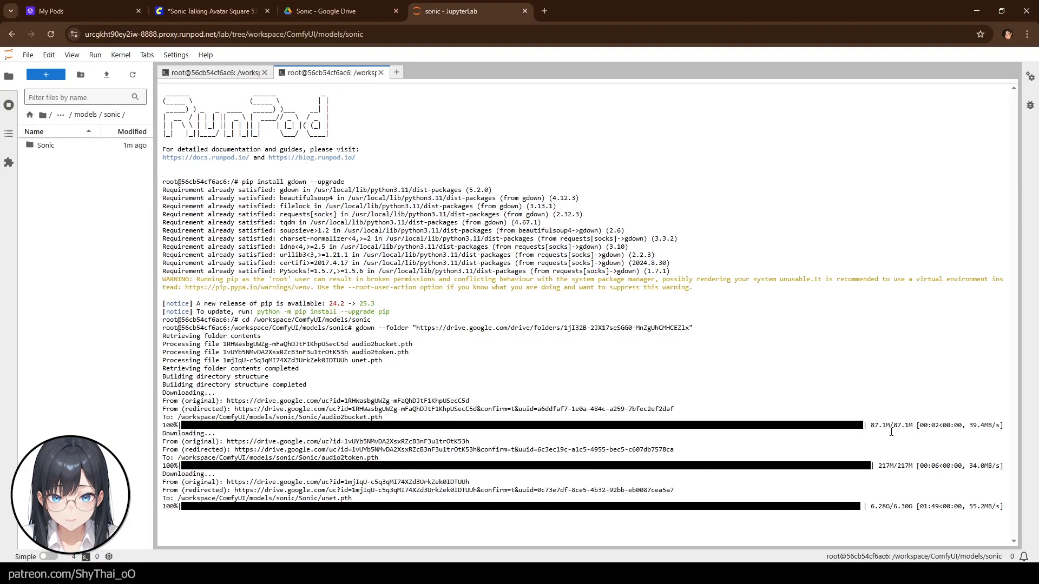
- Move audio2bucket.pth, audio2token.pth and unet.pth from the downloaded Sonic subfolder up into the sonic folder
{"action": "double_click", "coordinate": [39, 146]}
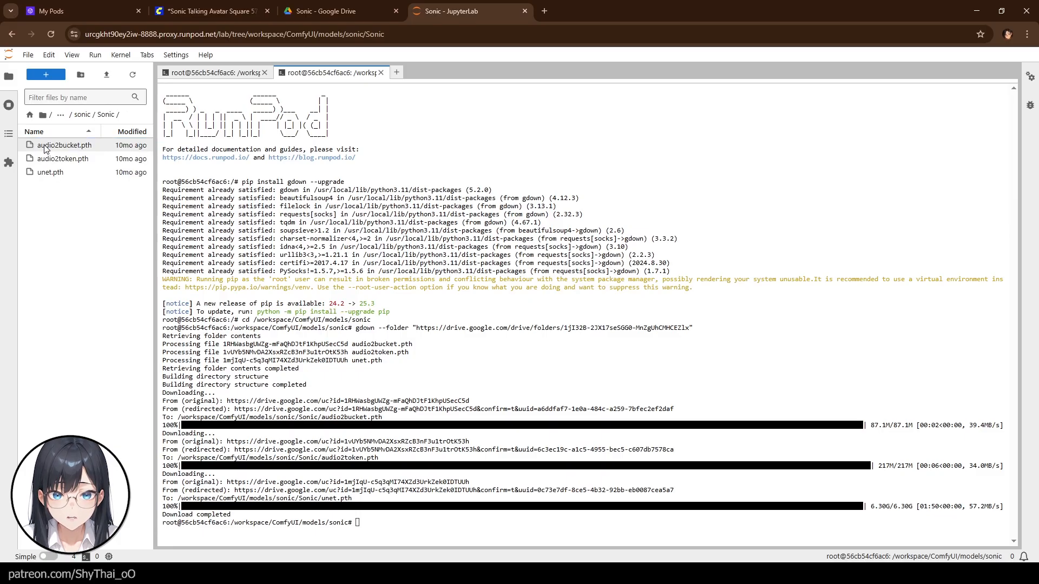
{"action": "left_click", "coordinate": [59, 145]}
{"action": "left_click", "coordinate": [60, 172], "text": "shift"}
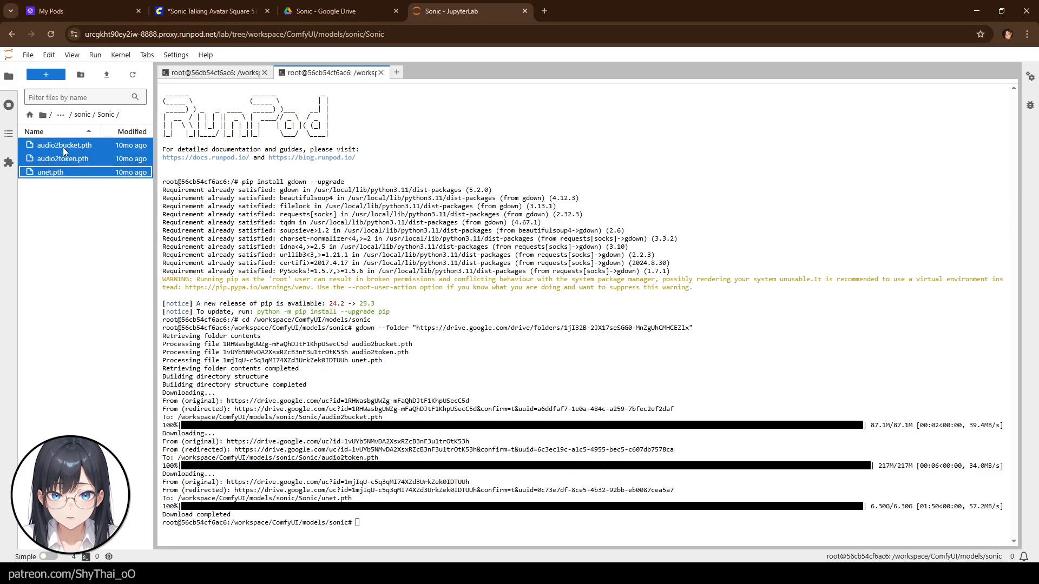
{"action": "left_click_drag", "start_coordinate": [63, 147], "coordinate": [82, 114]}
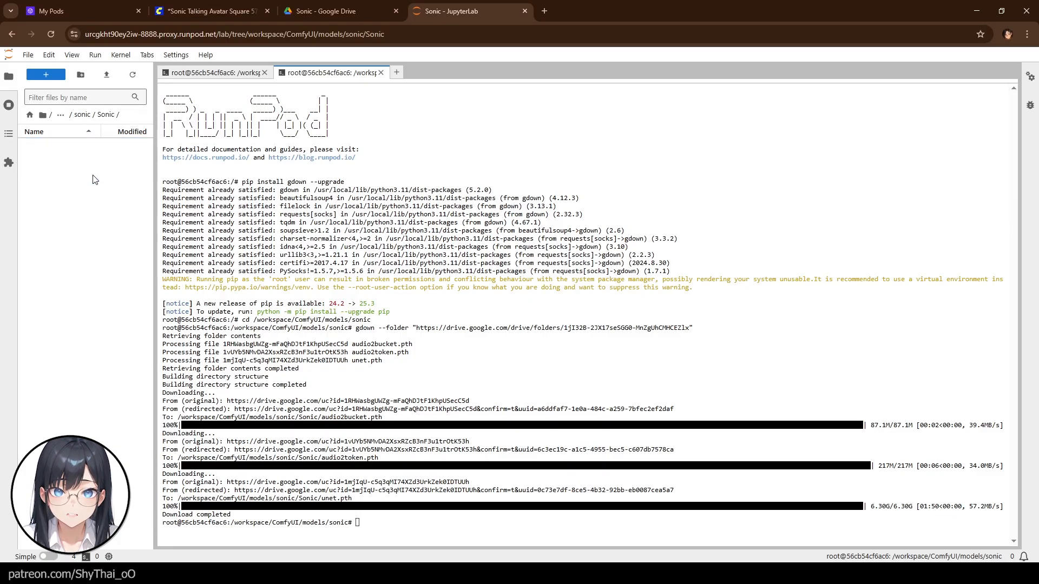
{"action": "left_click", "coordinate": [82, 115]}
- Delete the empty Sonic subfolder and return to the ComfyUI workflow tab
{"action": "left_click", "coordinate": [56, 145]}
{"action": "right_click", "coordinate": [56, 145]}
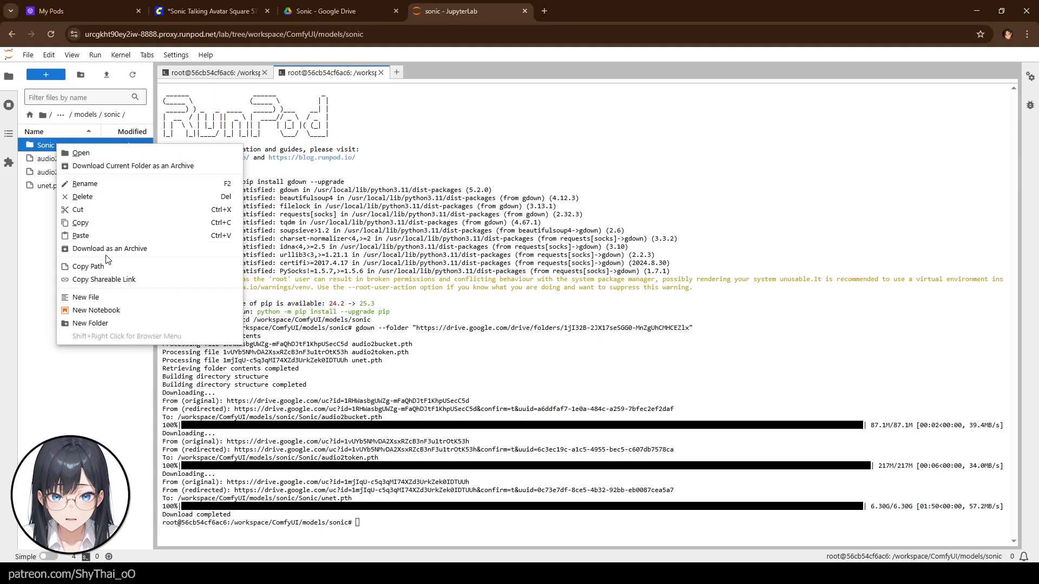
{"action": "left_click", "coordinate": [89, 196]}
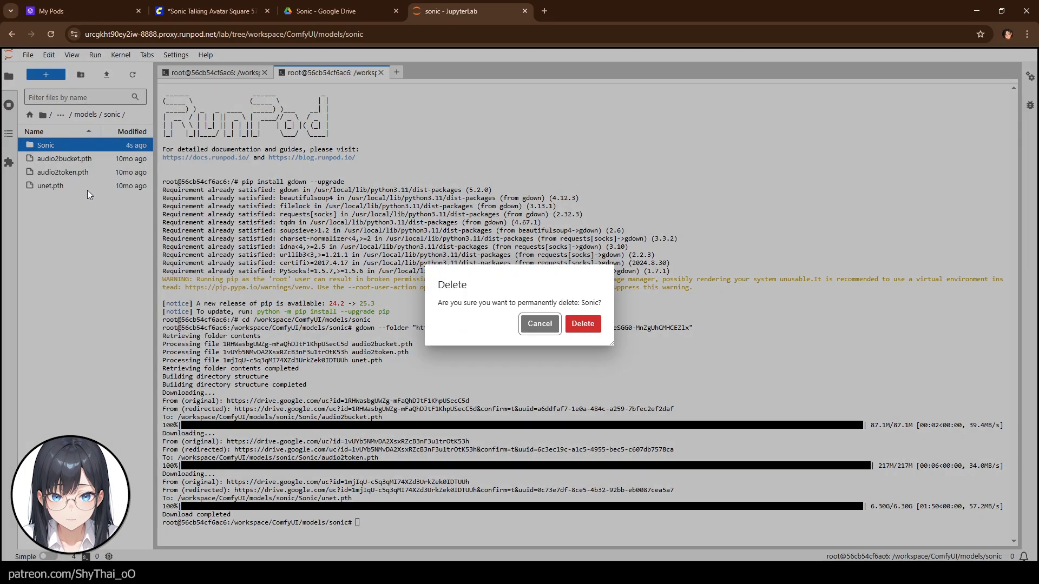
{"action": "left_click", "coordinate": [577, 322]}
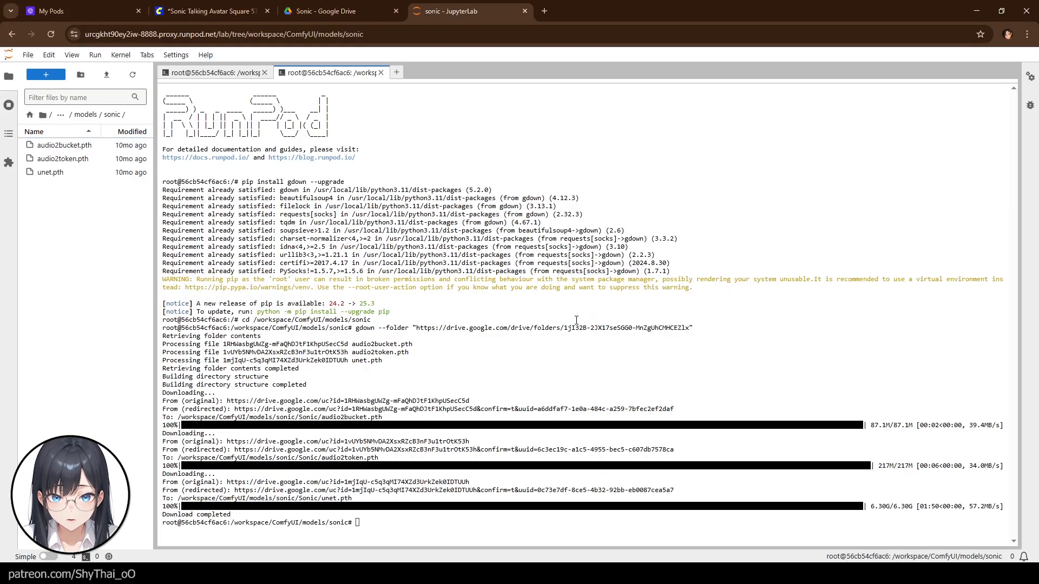
{"action": "left_click", "coordinate": [234, 10]}
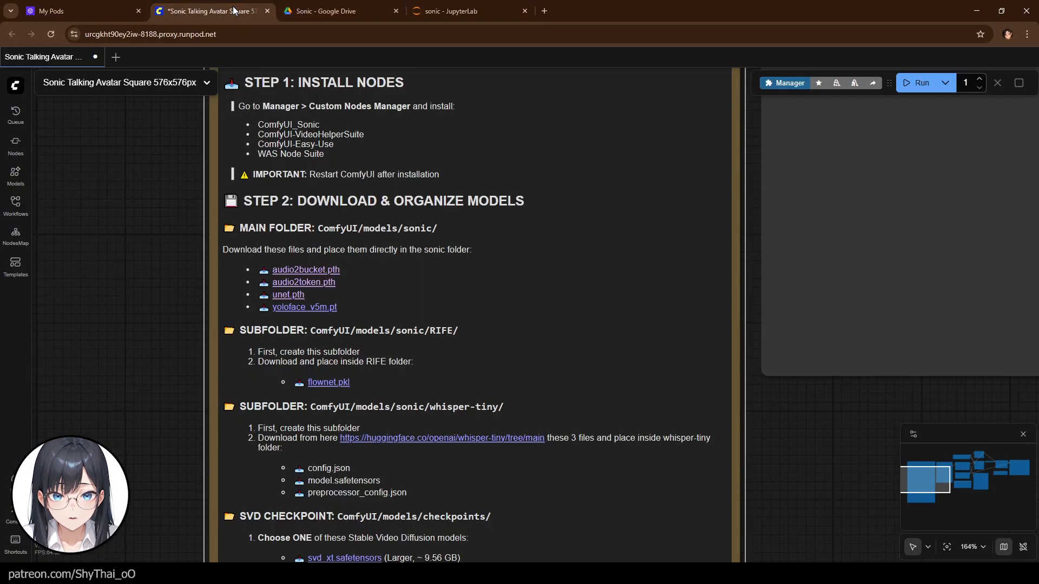
- Open the yoloface_v5m.pt link from the workflow note and copy its Google Drive share link
{"action": "left_click", "coordinate": [301, 308]}
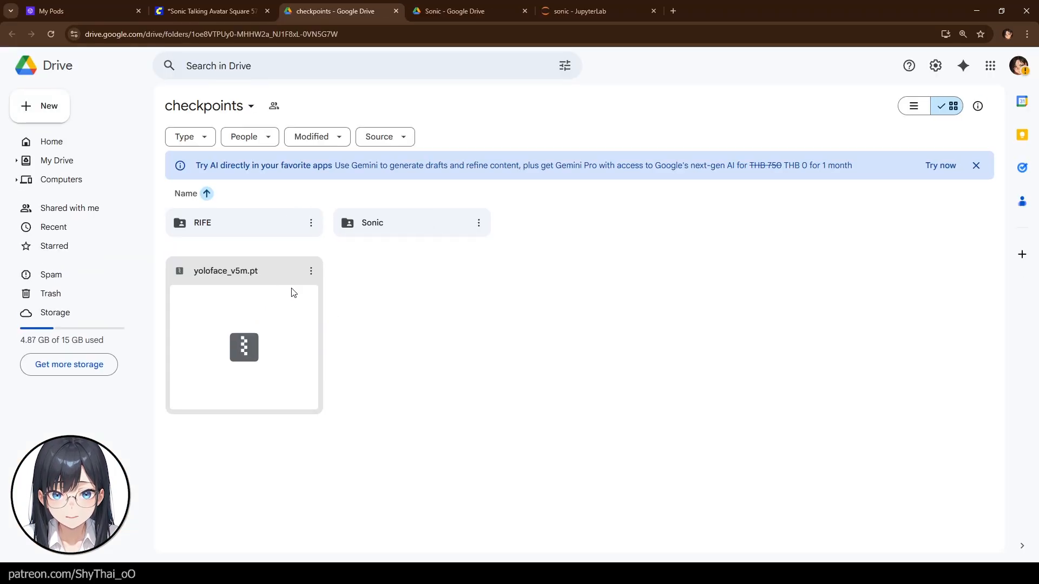
{"action": "left_click", "coordinate": [311, 270]}
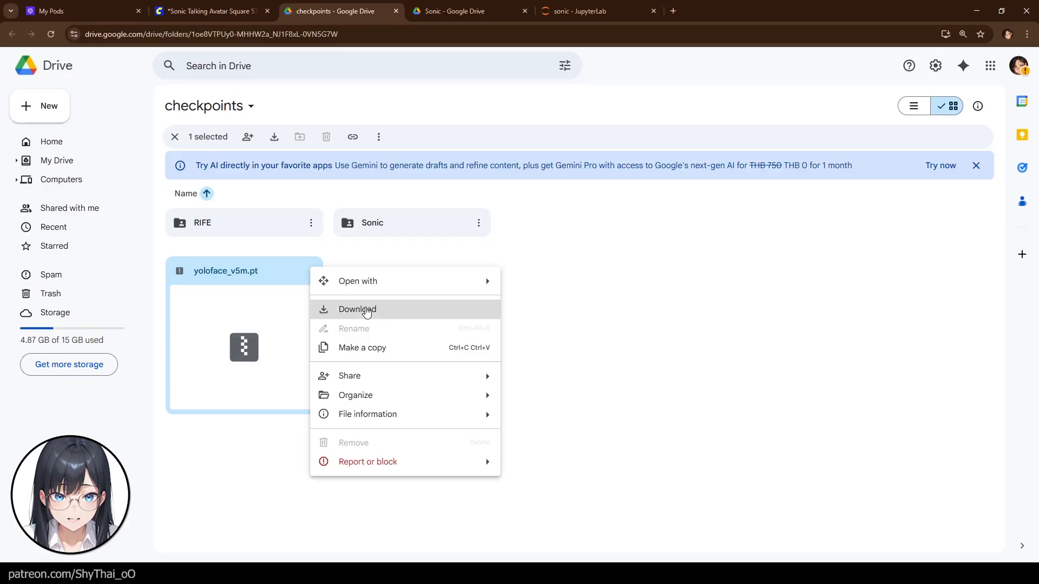
{"action": "mouse_move", "coordinate": [382, 375]}
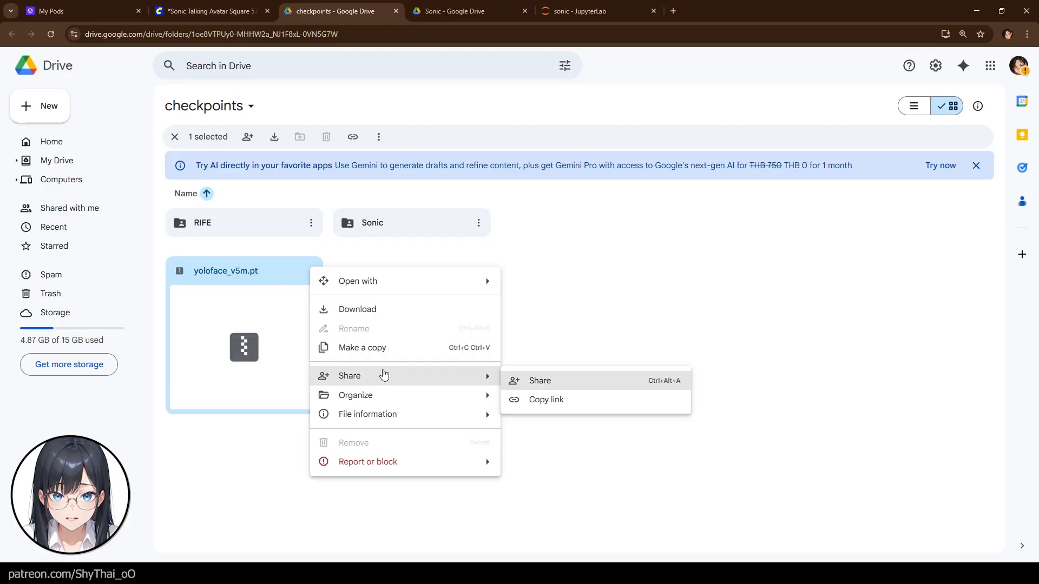
{"action": "left_click", "coordinate": [564, 403]}
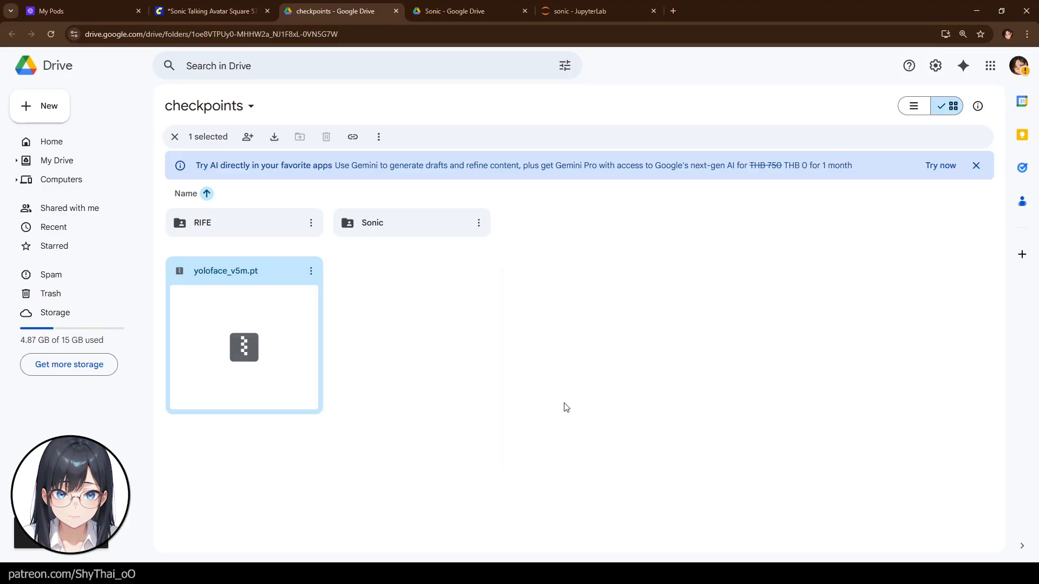
- Take the file ID from the copied link and download it with gdown into the sonic folder as yoloface_v5m.pt
{"action": "left_click", "coordinate": [671, 10]}
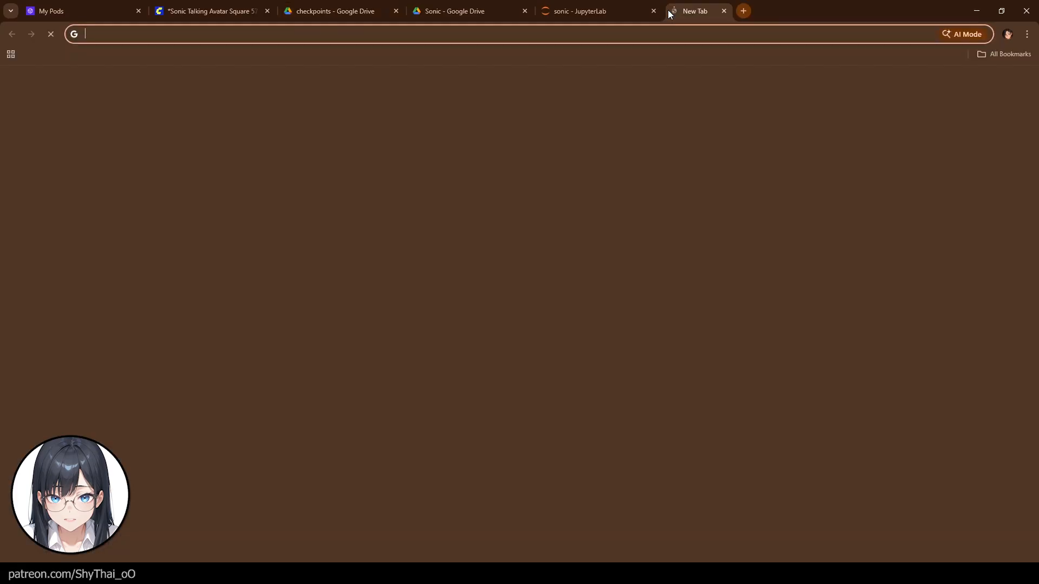
{"action": "key", "text": "ctrl+v"}
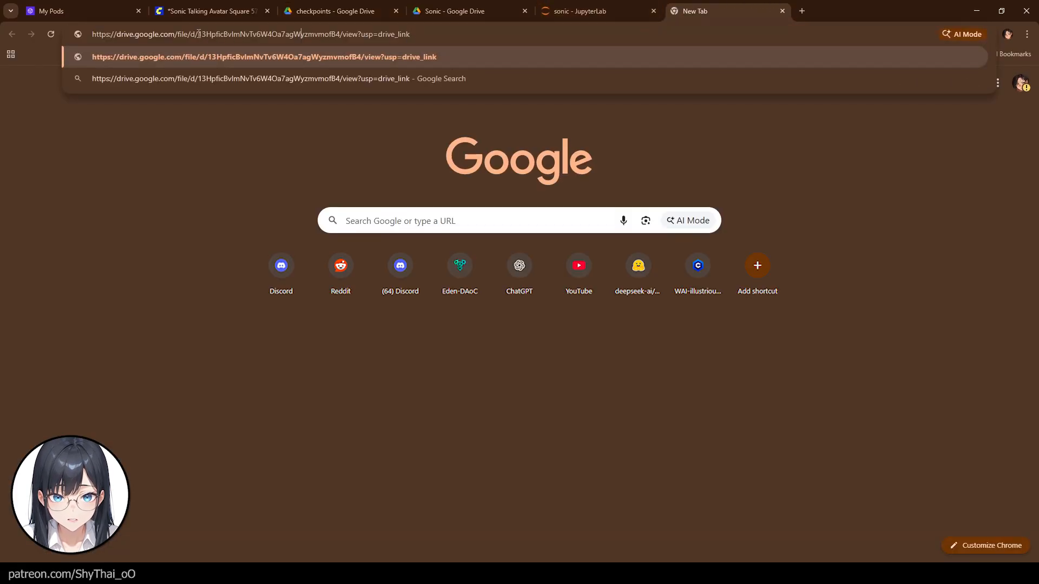
{"action": "left_click_drag", "start_coordinate": [199, 34], "coordinate": [339, 27]}
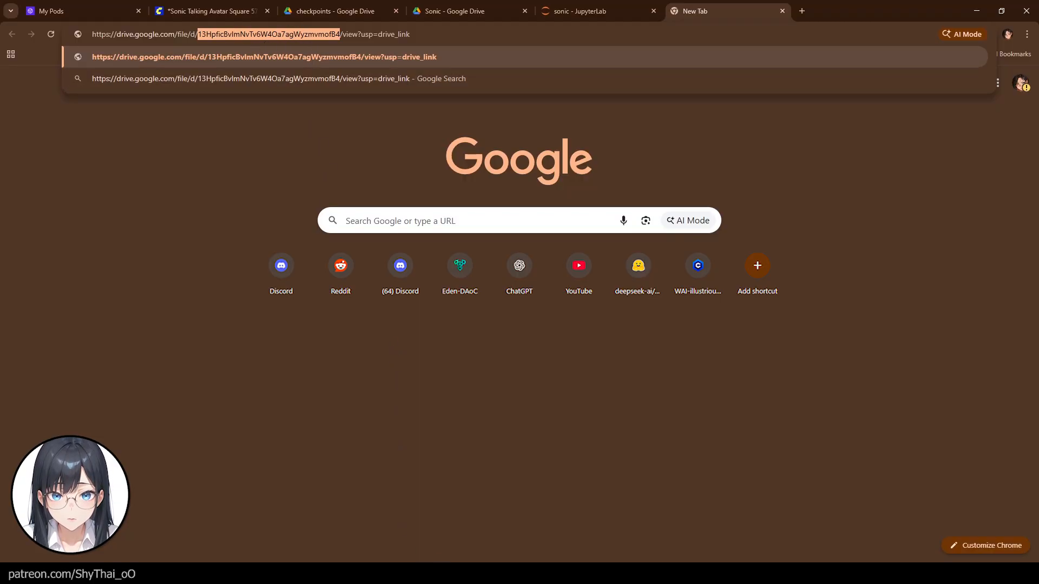
{"action": "left_click", "coordinate": [553, 13]}
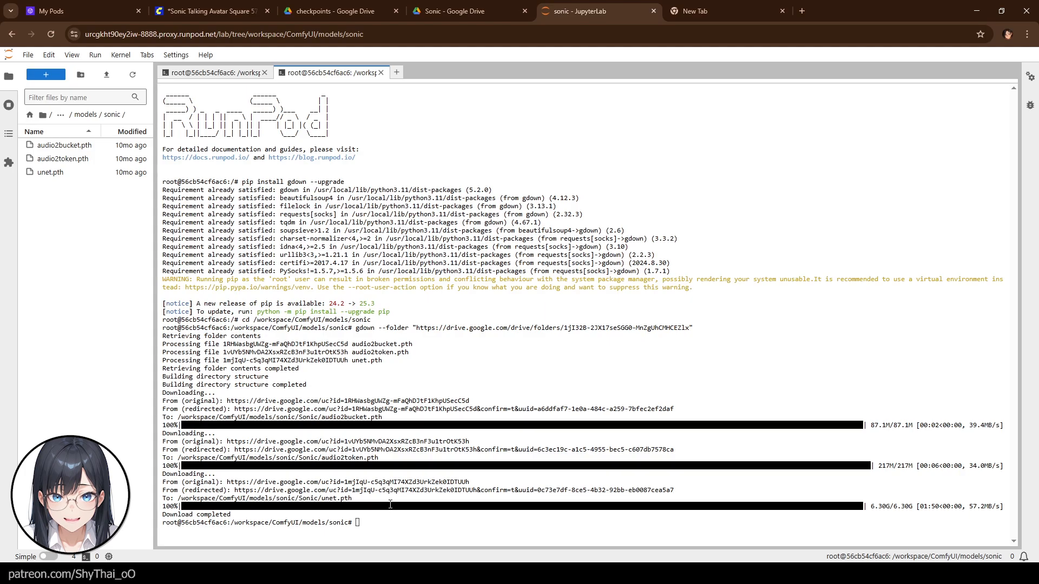
{"action": "key", "text": "ctrl+v"}
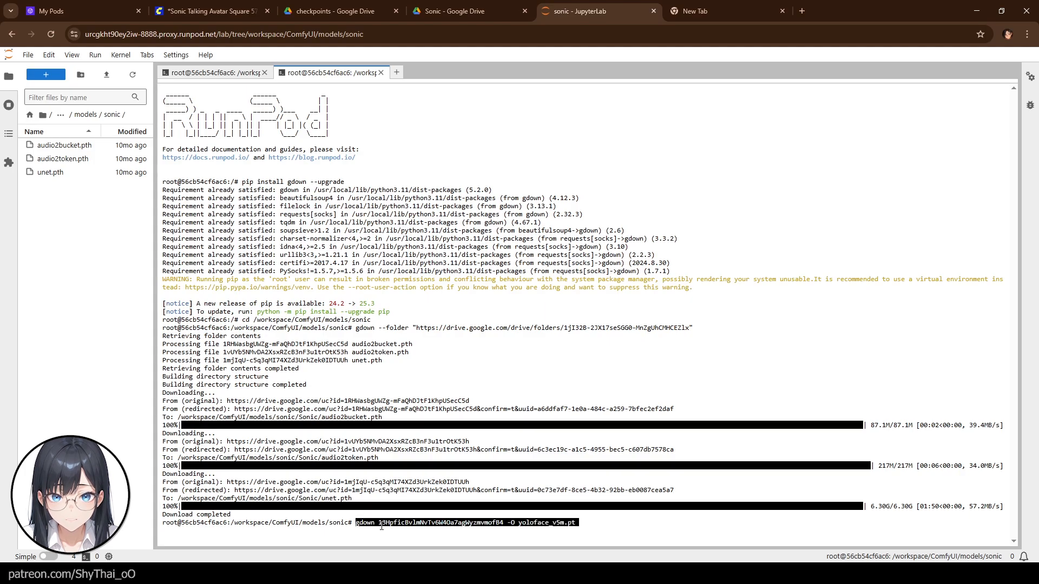
{"action": "key", "text": "Return"}
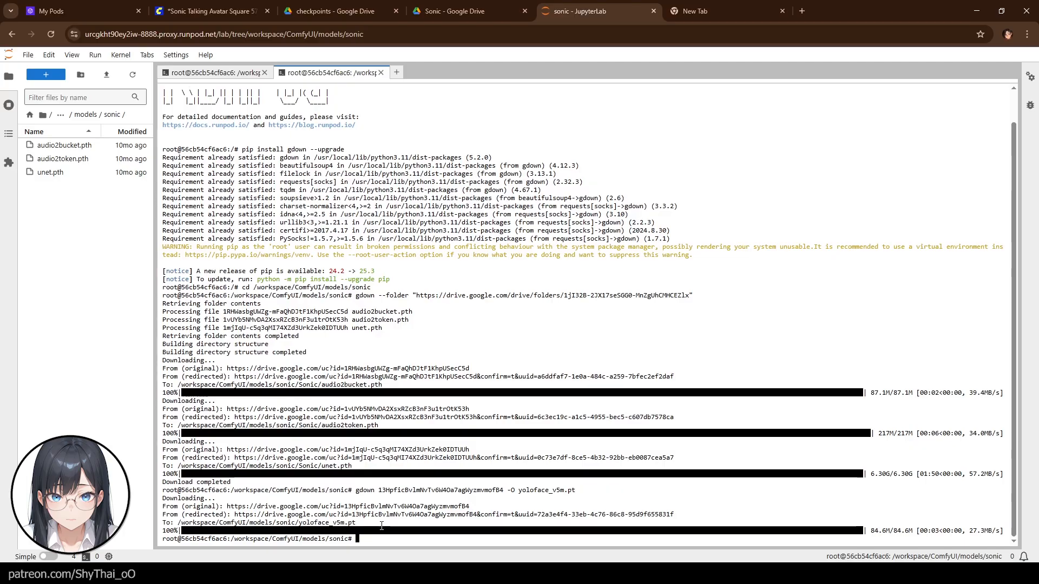
- Refresh the file browser and create a new folder named RIFE inside the sonic folder
{"action": "left_click", "coordinate": [124, 77]}
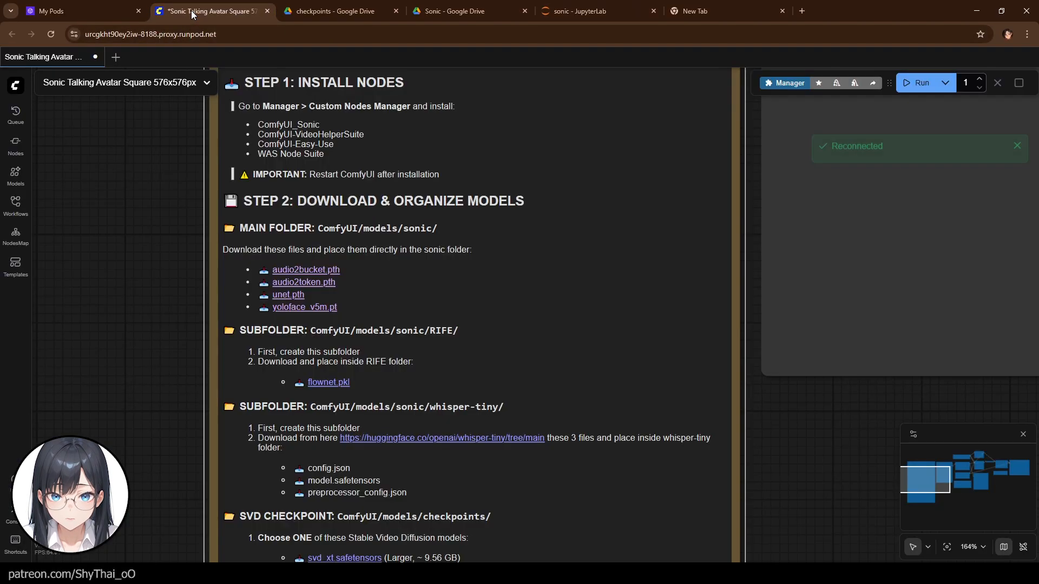
{"action": "left_click", "coordinate": [190, 11]}
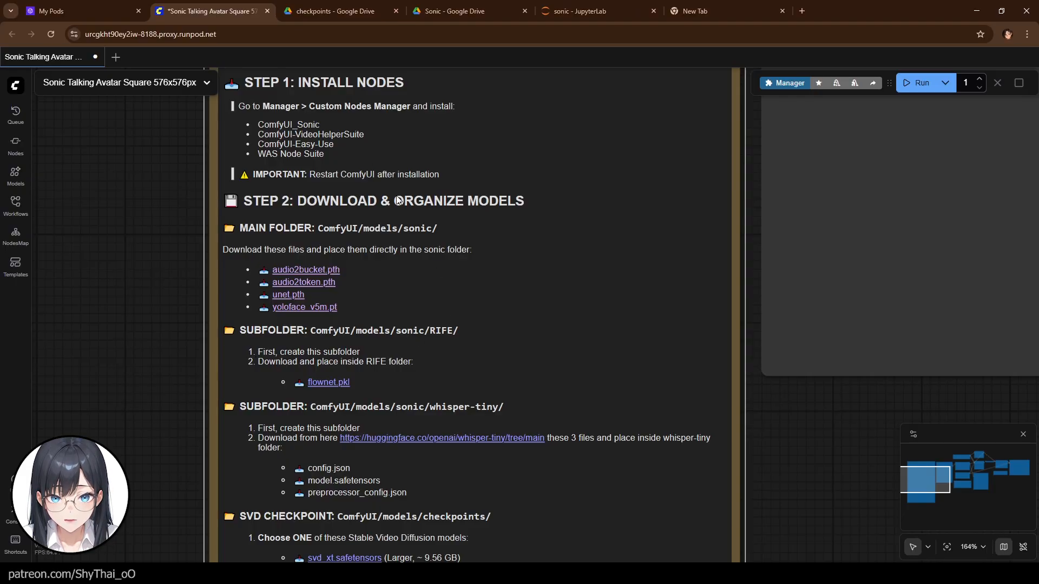
{"action": "left_click", "coordinate": [599, 8]}
{"action": "right_click", "coordinate": [48, 222]}
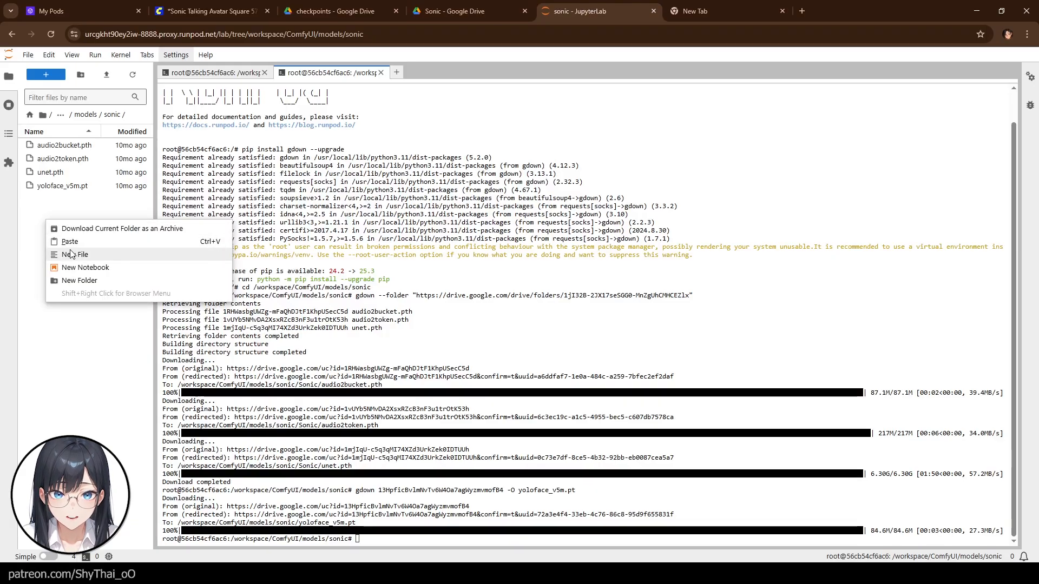
{"action": "left_click", "coordinate": [94, 281]}
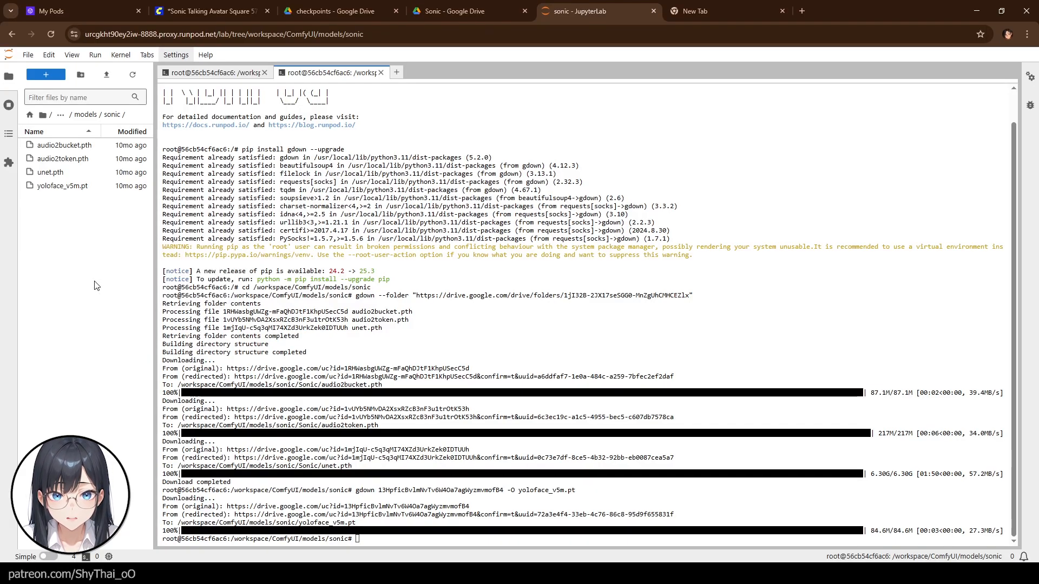
{"action": "type", "text": "RIFE"}
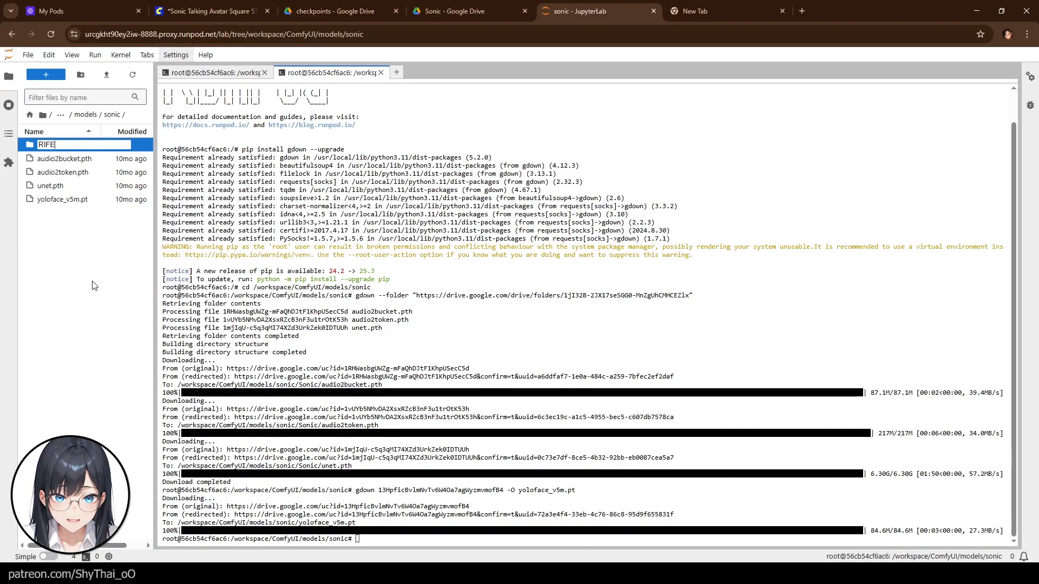
{"action": "key", "text": "Return"}
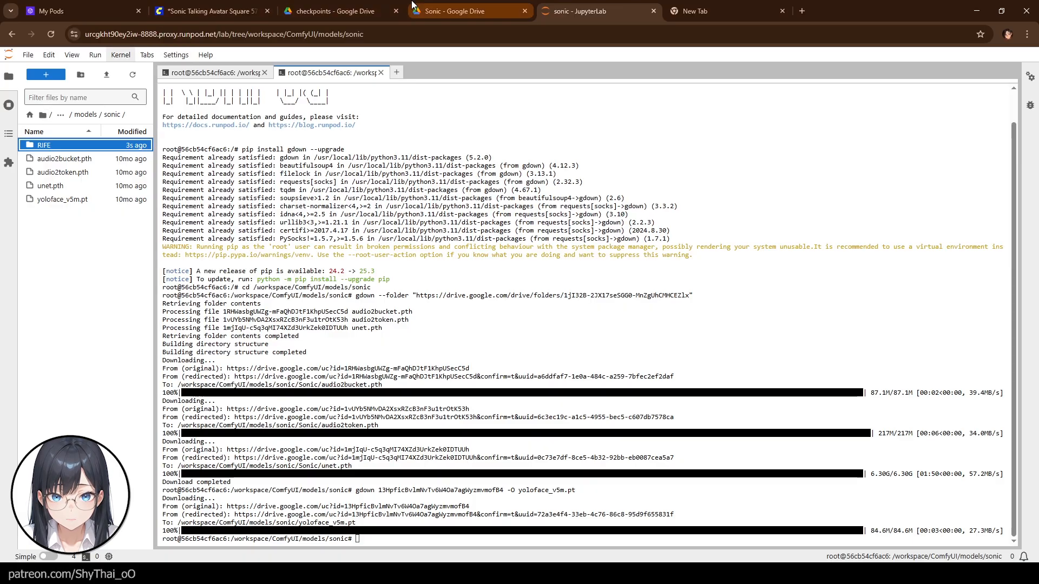
- Open the flownet.pkl link from the workflow note and copy its Google Drive share link
{"action": "left_click", "coordinate": [437, 14]}
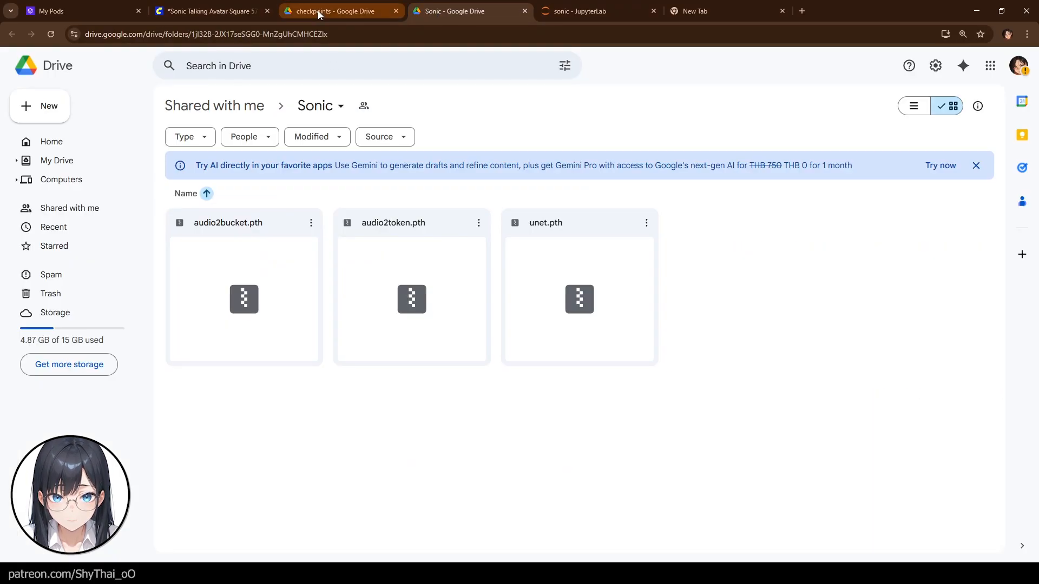
{"action": "left_click", "coordinate": [224, 13]}
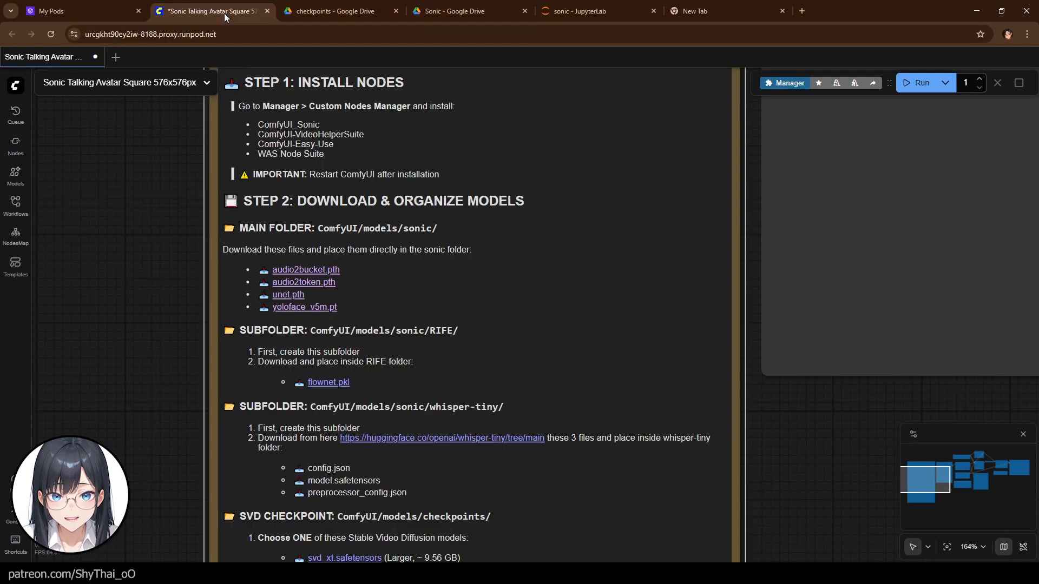
{"action": "left_click", "coordinate": [334, 384]}
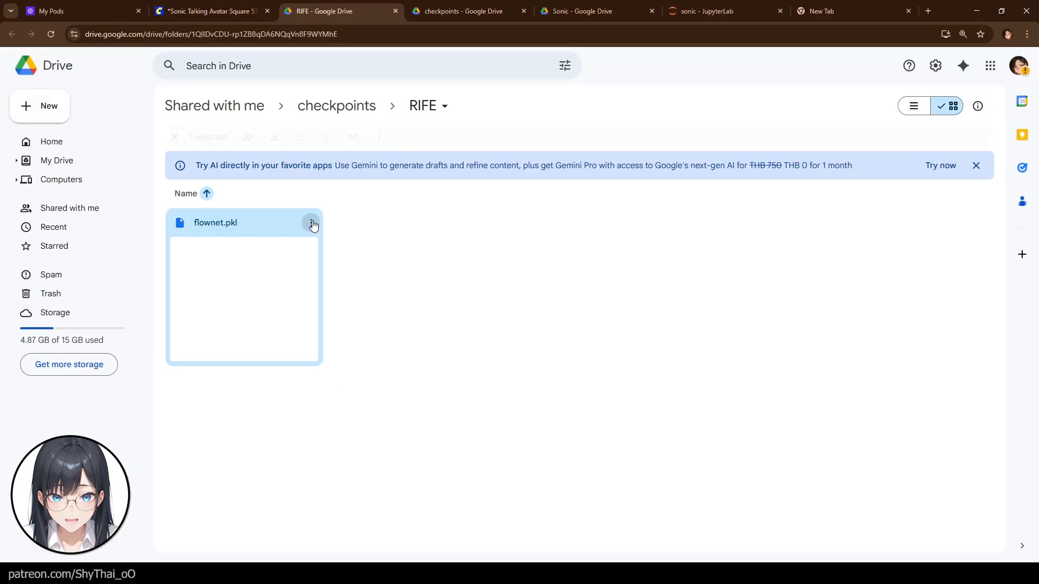
{"action": "left_click", "coordinate": [312, 223]}
{"action": "mouse_move", "coordinate": [385, 343]}
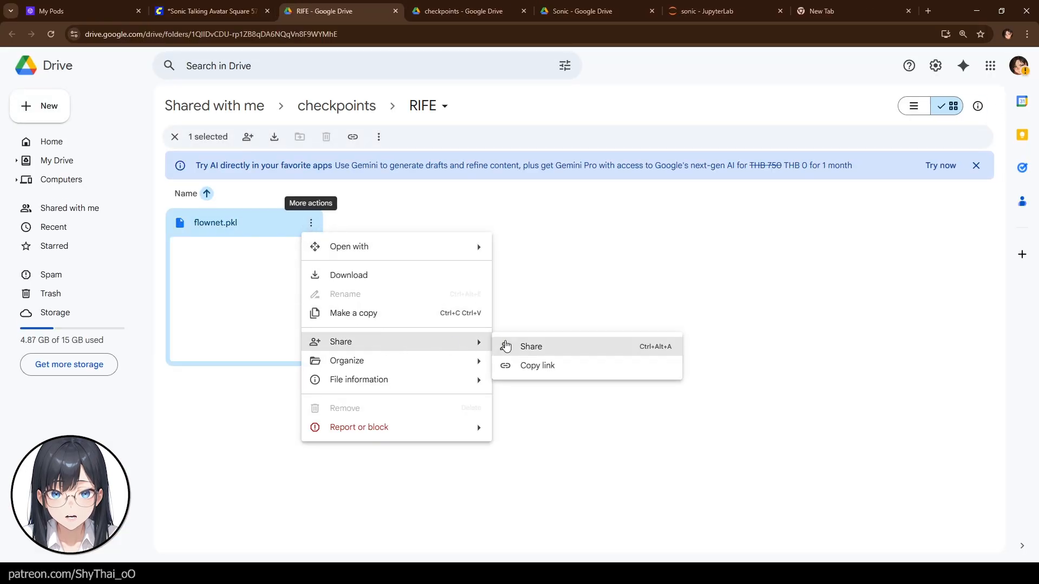
{"action": "left_click", "coordinate": [559, 370]}
- Paste the flownet.pkl link into a new browser tab and select its file ID
{"action": "left_click", "coordinate": [820, 11]}
{"action": "left_click", "coordinate": [196, 36]}
{"action": "key", "text": "ctrl+v"}
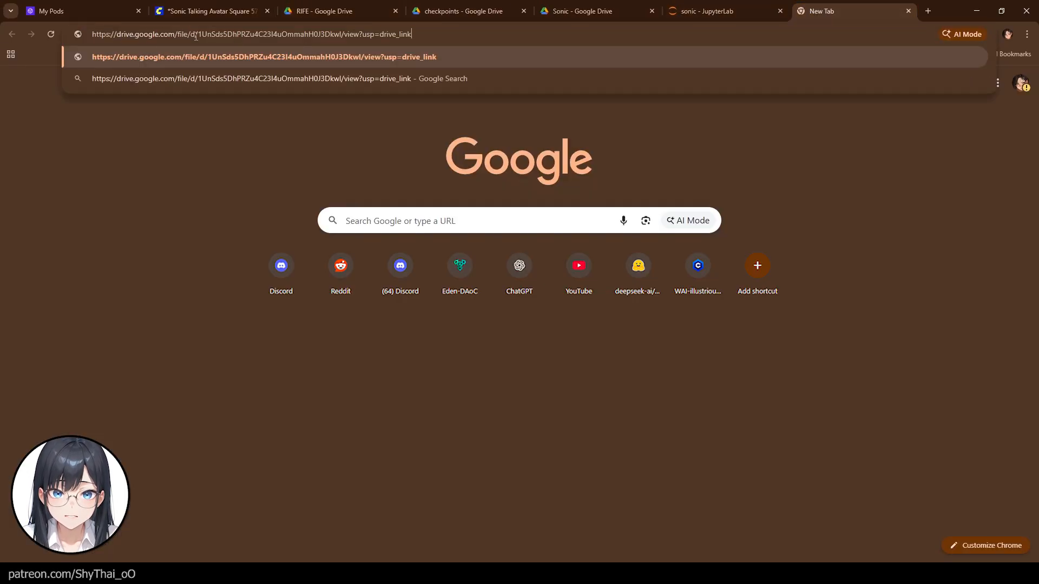
{"action": "left_click_drag", "start_coordinate": [196, 36], "coordinate": [341, 35]}
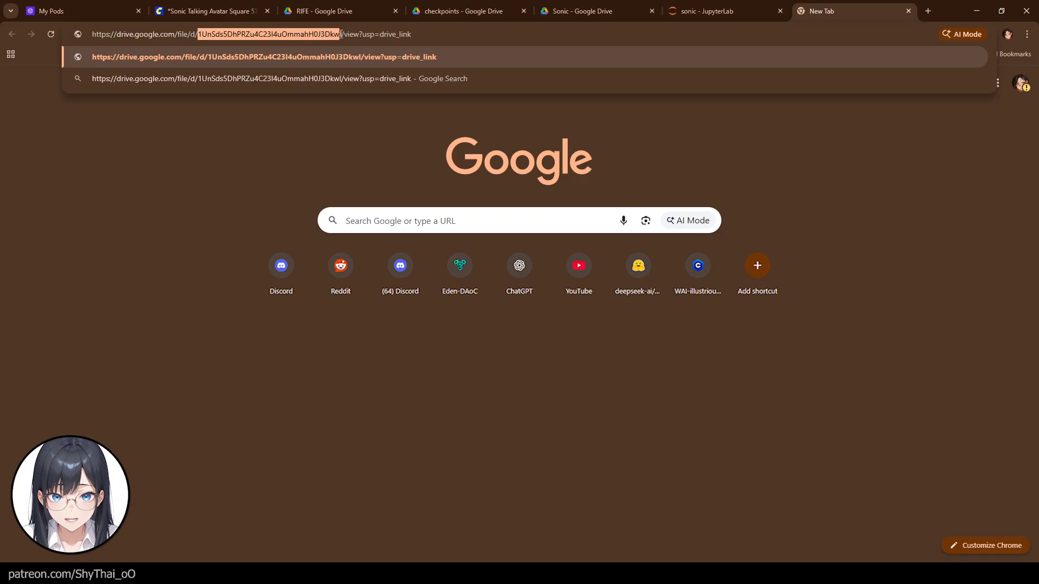
{"action": "left_click", "coordinate": [694, 11]}
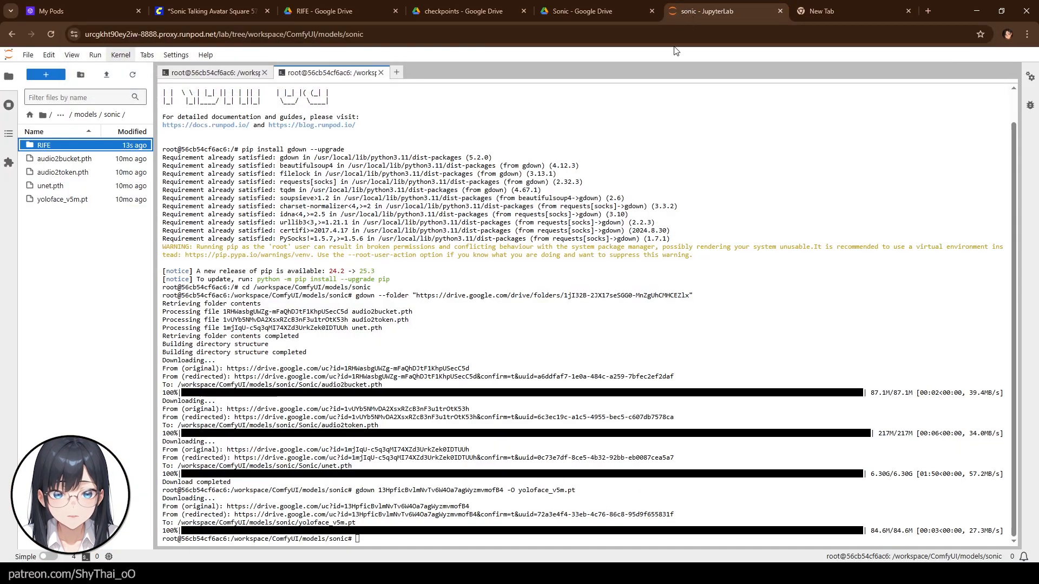
- Change the terminal directory to /workspace/ComfyUI/models/sonic/RIFE by editing the earlier cd command
{"action": "left_click", "coordinate": [442, 541]}
{"action": "key", "text": "Up"}
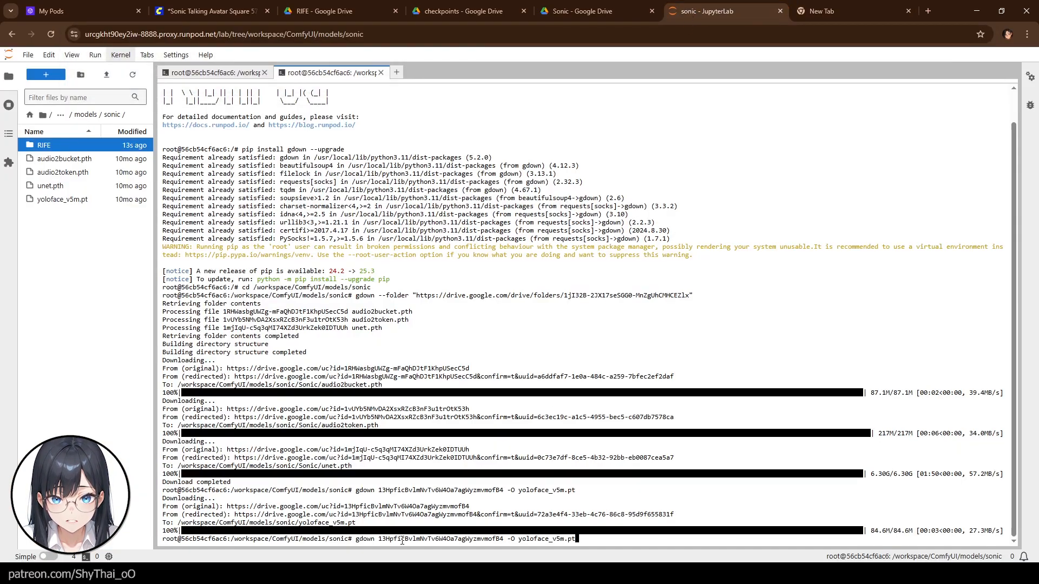
{"action": "key", "text": "Up"}
{"action": "key", "text": "Up"}
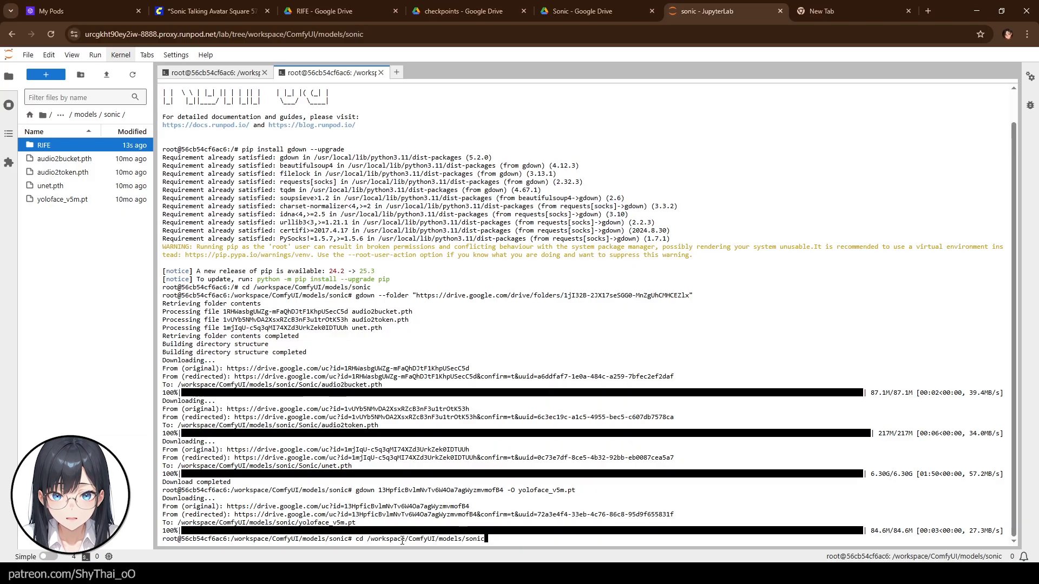
{"action": "type", "text": "/RIFE"}
{"action": "key", "text": "Return"}
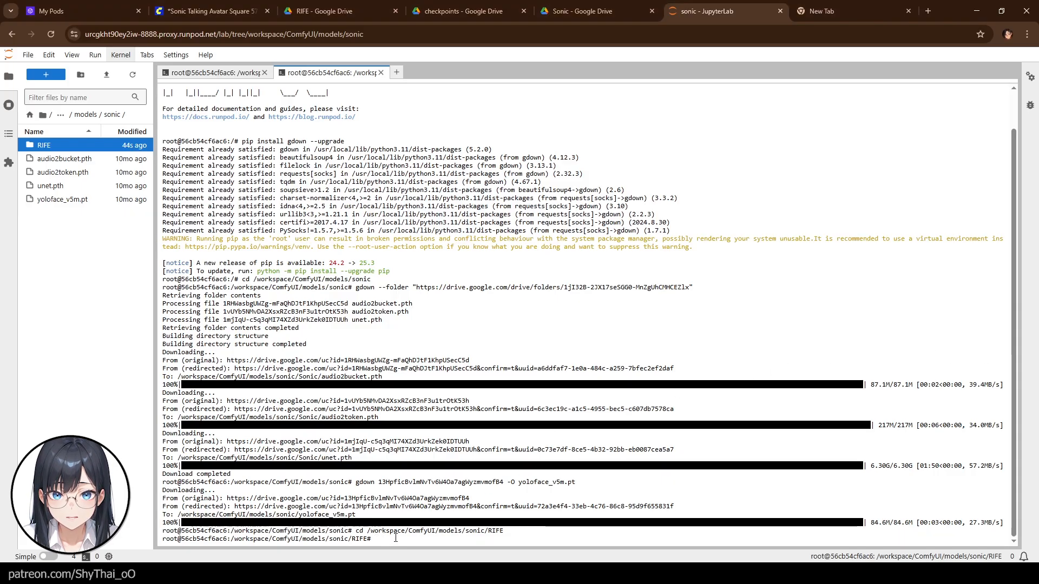
- Recall the earlier yoloface gdown command and replace its file ID with the flownet.pkl file ID
{"action": "key", "text": "Up"}
{"action": "key", "text": "Up"}
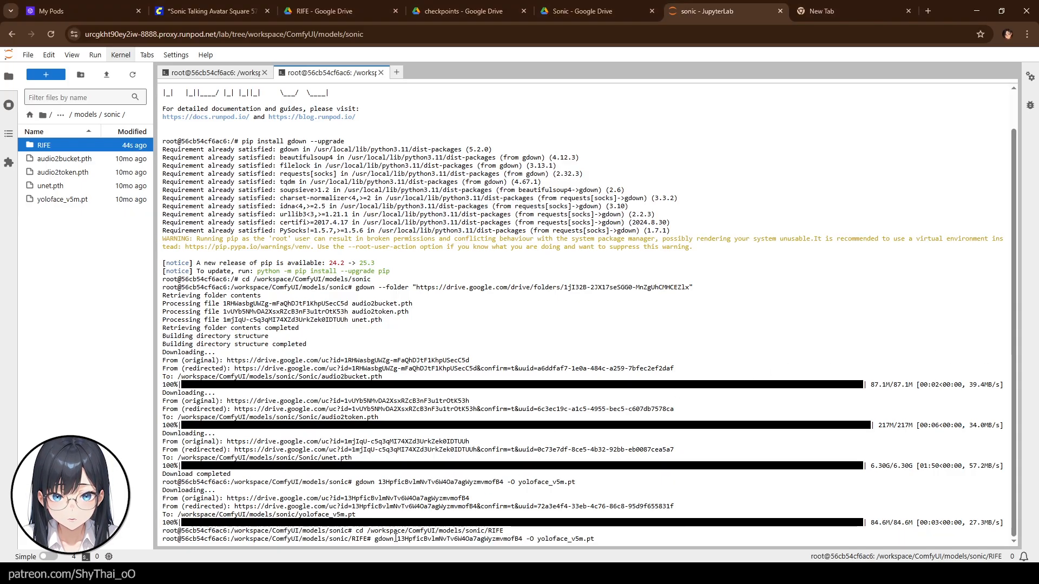
{"action": "left_click", "coordinate": [833, 11]}
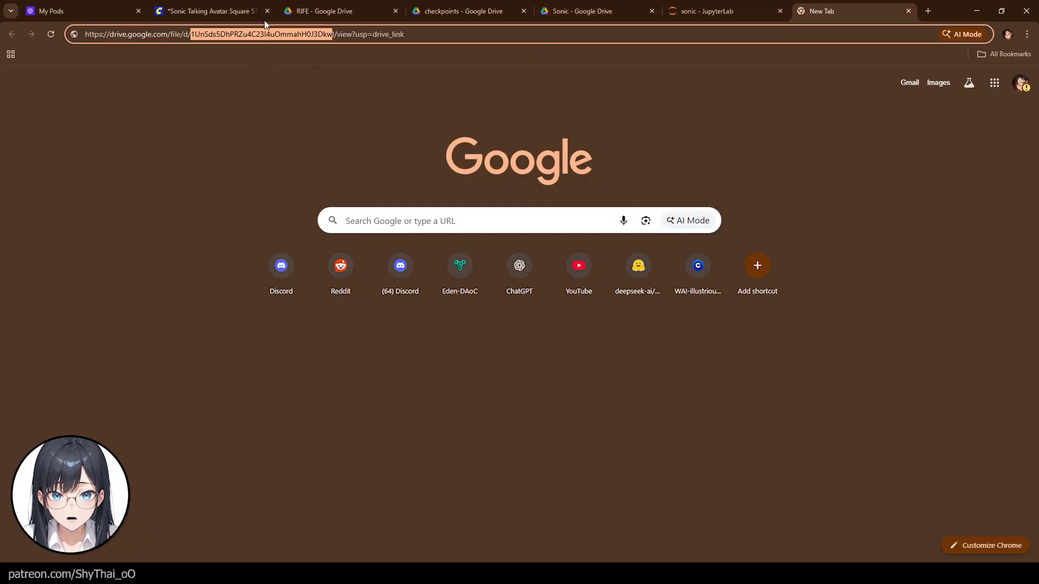
{"action": "left_click", "coordinate": [698, 8]}
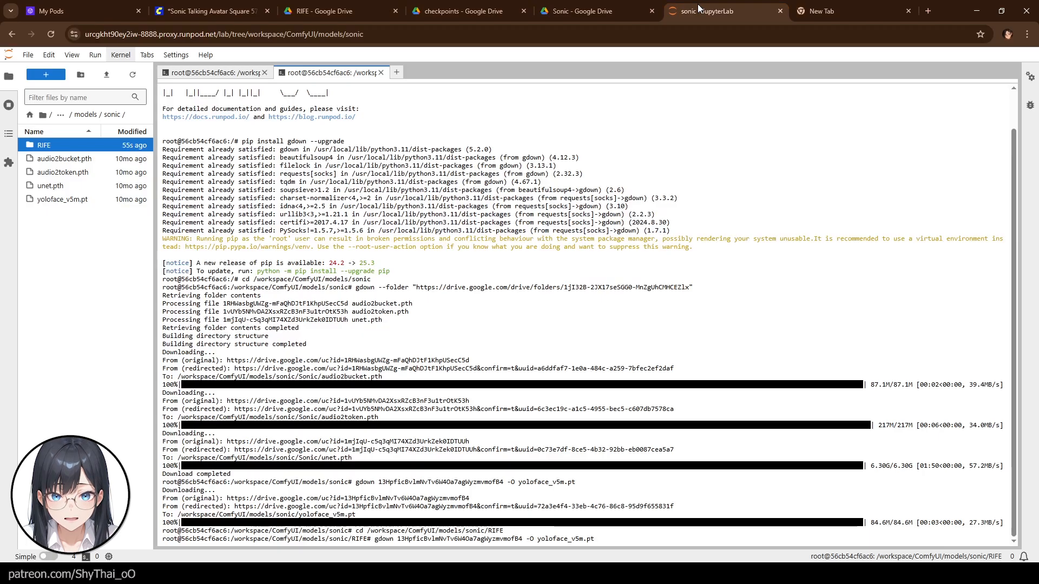
{"action": "key", "text": "Left"}
{"action": "key", "text": "Left"}
{"action": "key", "text": "Left"}
{"action": "key", "text": "Left"}
{"action": "key", "text": "Left"}
{"action": "key", "text": "Left"}
{"action": "key", "text": "Left"}
{"action": "key", "text": "Left"}
{"action": "key", "text": "Left"}
{"action": "key", "text": "Left"}
{"action": "key", "text": "Left"}
{"action": "key", "text": "Left"}
{"action": "key", "text": "Left"}
{"action": "key", "text": "Left"}
{"action": "key", "text": "Left"}
{"action": "key", "text": "Left"}
{"action": "key", "text": "Left"}
{"action": "key", "text": "Left"}
{"action": "key", "text": "Left"}
{"action": "key", "text": "Left"}
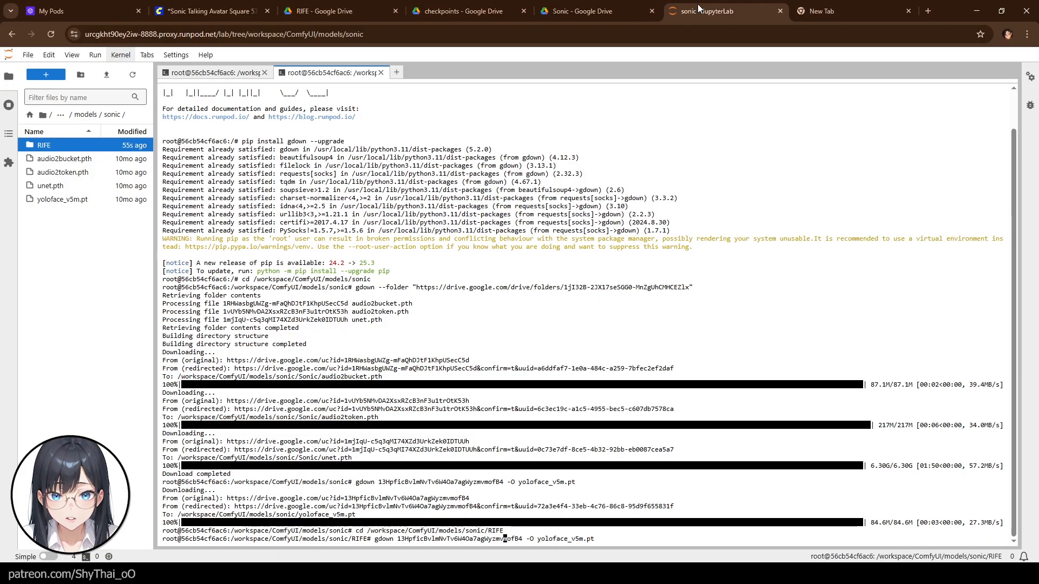
{"action": "key", "text": "Right"}
{"action": "key", "text": "Right"}
{"action": "key", "text": "Right"}
{"action": "key", "text": "Right"}
{"action": "key", "text": "Right"}
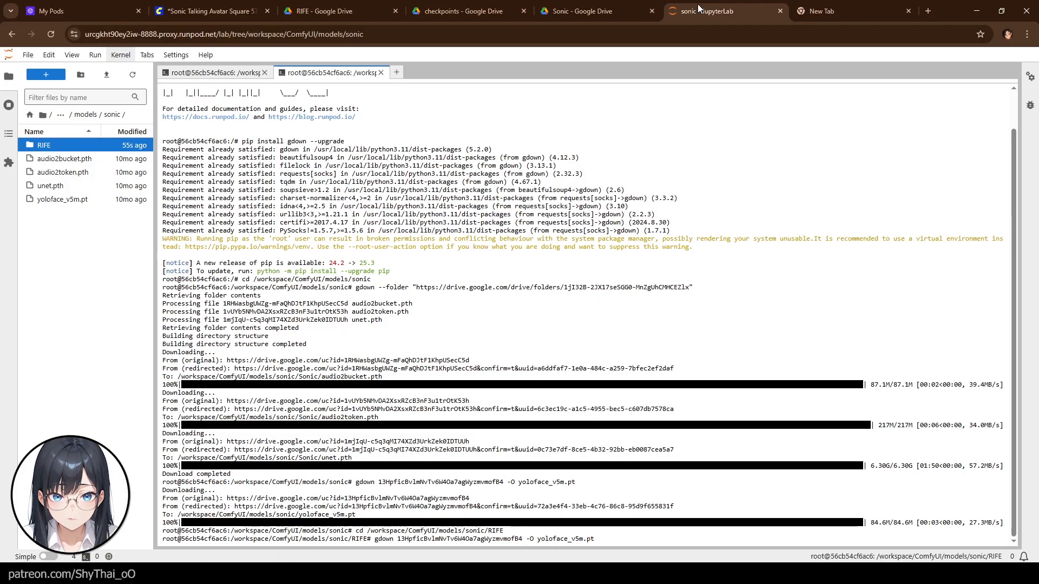
{"action": "key", "text": "BackSpace"}
{"action": "key", "text": "BackSpace"}
{"action": "key", "text": "BackSpace"}
{"action": "key", "text": "BackSpace"}
{"action": "key", "text": "BackSpace"}
{"action": "key", "text": "BackSpace"}
{"action": "key", "text": "BackSpace"}
{"action": "key", "text": "BackSpace"}
{"action": "key", "text": "BackSpace"}
{"action": "key", "text": "BackSpace"}
{"action": "key", "text": "BackSpace"}
{"action": "key", "text": "BackSpace"}
{"action": "key", "text": "BackSpace"}
{"action": "key", "text": "BackSpace"}
{"action": "key", "text": "BackSpace"}
{"action": "key", "text": "BackSpace"}
{"action": "key", "text": "BackSpace"}
{"action": "key", "text": "BackSpace"}
{"action": "key", "text": "BackSpace"}
{"action": "key", "text": "BackSpace"}
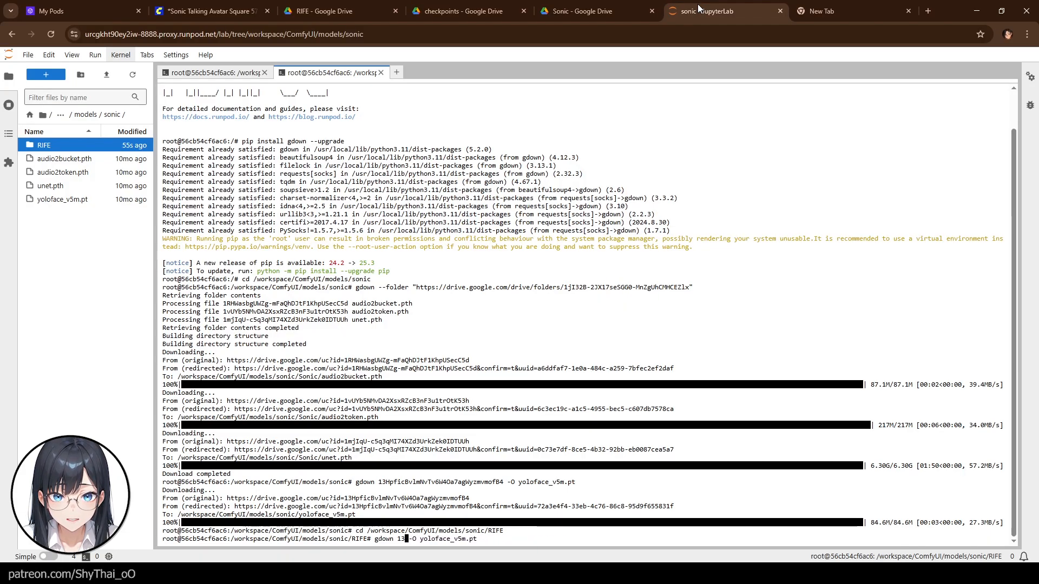
{"action": "key", "text": "BackSpace"}
{"action": "key", "text": "BackSpace"}
{"action": "key", "text": "ctrl+v"}
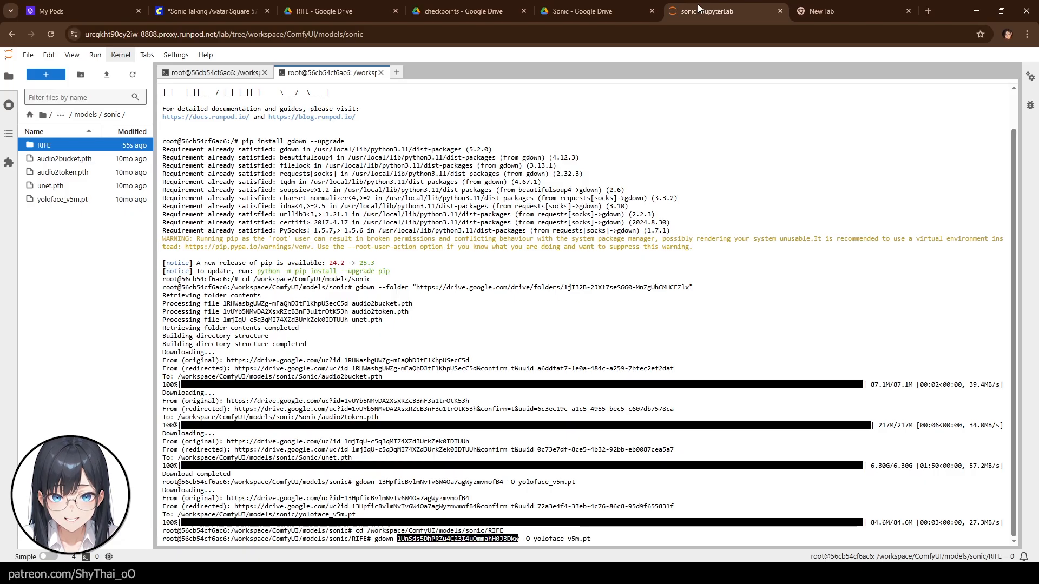
- Change the command's output name to flownet.pkl and run the download into the RIFE folder
{"action": "key", "text": "Right"}
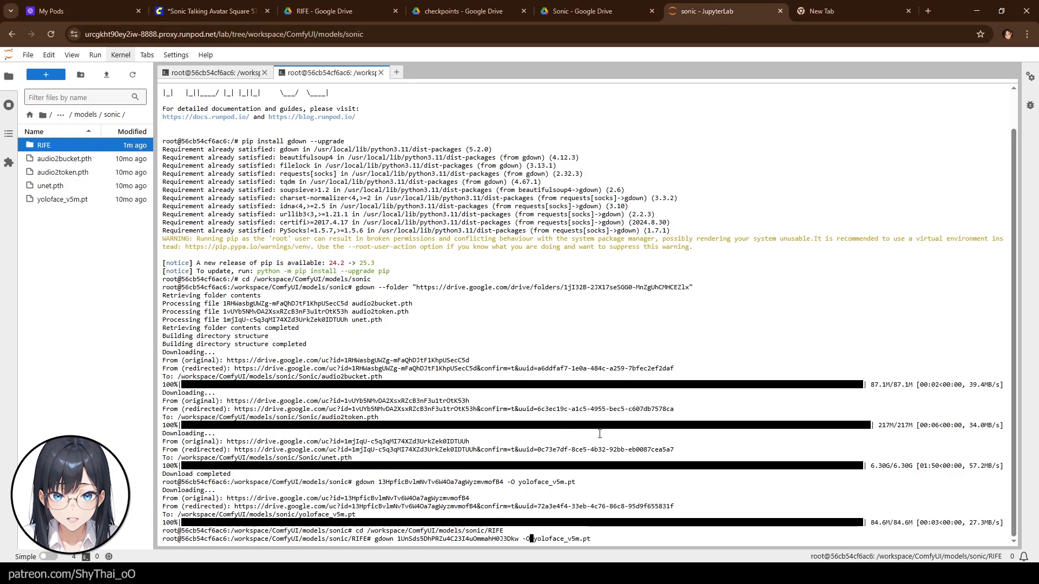
{"action": "key", "text": "Right"}
{"action": "key", "text": "Right"}
{"action": "key", "text": "Right"}
{"action": "key", "text": "Right"}
{"action": "key", "text": "Right"}
{"action": "key", "text": "Right"}
{"action": "key", "text": "Right"}
{"action": "key", "text": "Right"}
{"action": "key", "text": "Right"}
{"action": "key", "text": "Right"}
{"action": "key", "text": "Right"}
{"action": "key", "text": "Right"}
{"action": "key", "text": "Right"}
{"action": "key", "text": "Right"}
{"action": "key", "text": "Right"}
{"action": "key", "text": "Right"}
{"action": "key", "text": "Right"}
{"action": "key", "text": "BackSpace"}
{"action": "key", "text": "BackSpace"}
{"action": "key", "text": "BackSpace"}
{"action": "key", "text": "BackSpace"}
{"action": "key", "text": "BackSpace"}
{"action": "key", "text": "BackSpace"}
{"action": "key", "text": "BackSpace"}
{"action": "key", "text": "BackSpace"}
{"action": "key", "text": "BackSpace"}
{"action": "key", "text": "BackSpace"}
{"action": "key", "text": "BackSpace"}
{"action": "key", "text": "BackSpace"}
{"action": "key", "text": "BackSpace"}
{"action": "key", "text": "BackSpace"}
{"action": "key", "text": "BackSpace"}
{"action": "key", "text": "ctrl+v"}
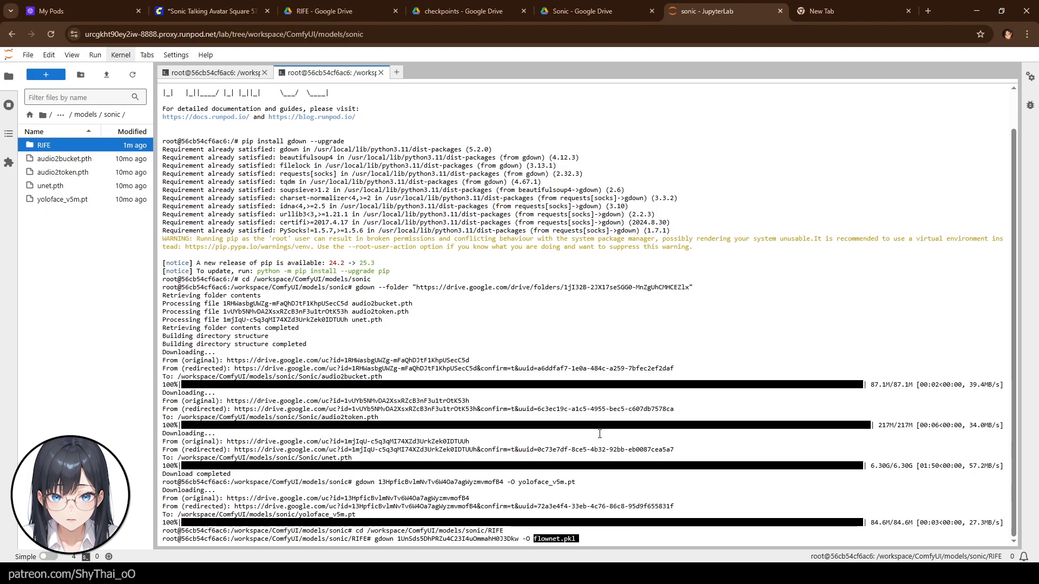
{"action": "key", "text": "Return"}
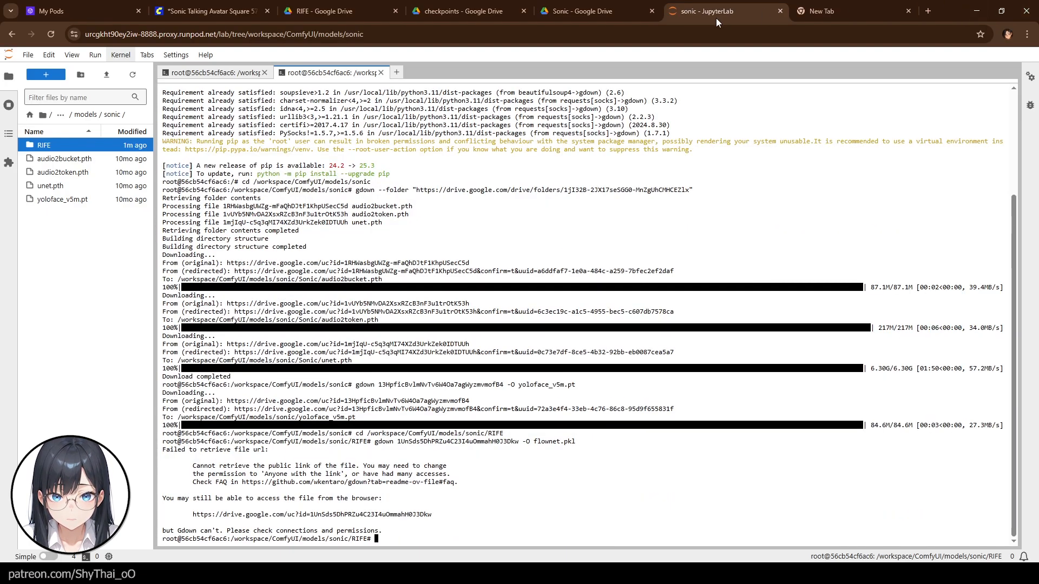
- Re-check the flownet.pkl file ID in the Google Drive link
{"action": "left_click", "coordinate": [805, 11]}
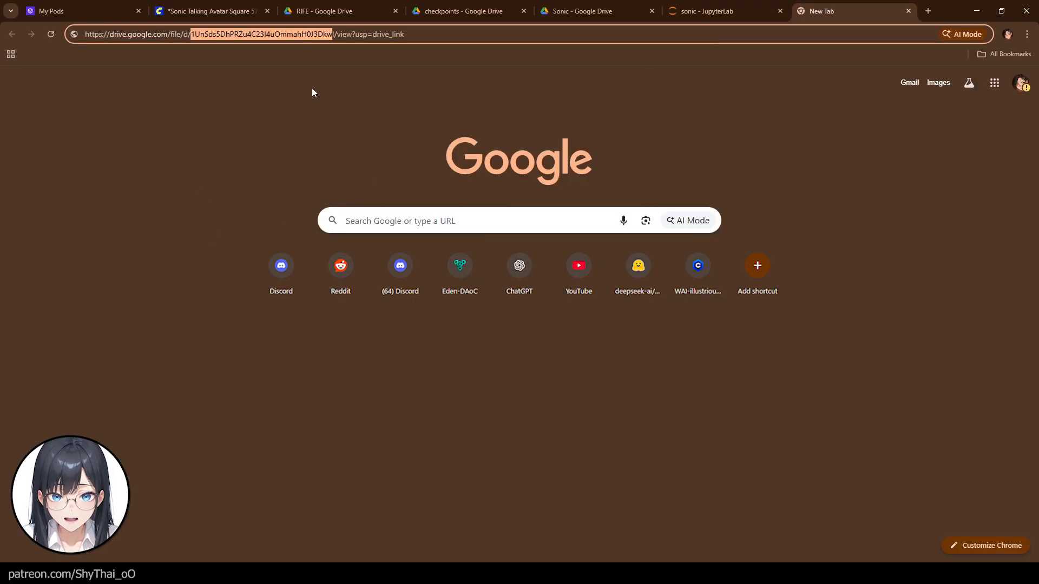
{"action": "left_click", "coordinate": [337, 34]}
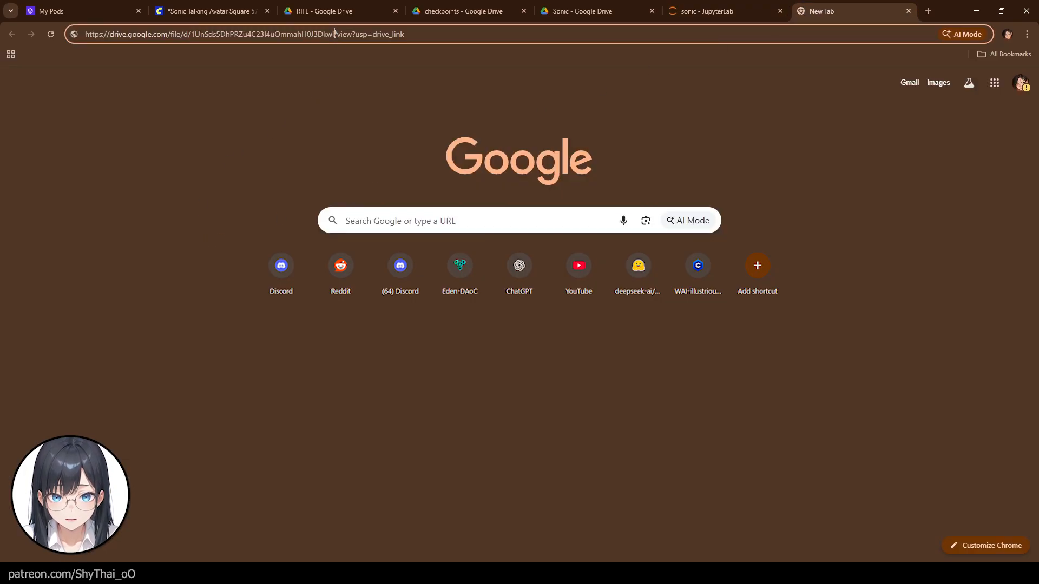
{"action": "left_click_drag", "start_coordinate": [335, 34], "coordinate": [188, 39]}
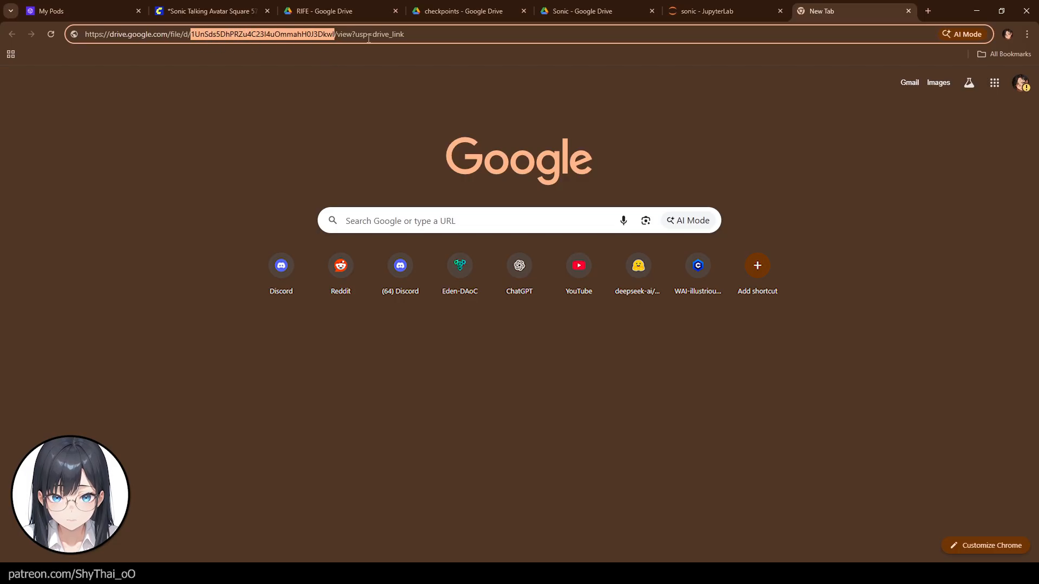
- Append the missing final l to the file ID in the recalled gdown command and rerun the flownet.pkl download
{"action": "left_click", "coordinate": [664, 11]}
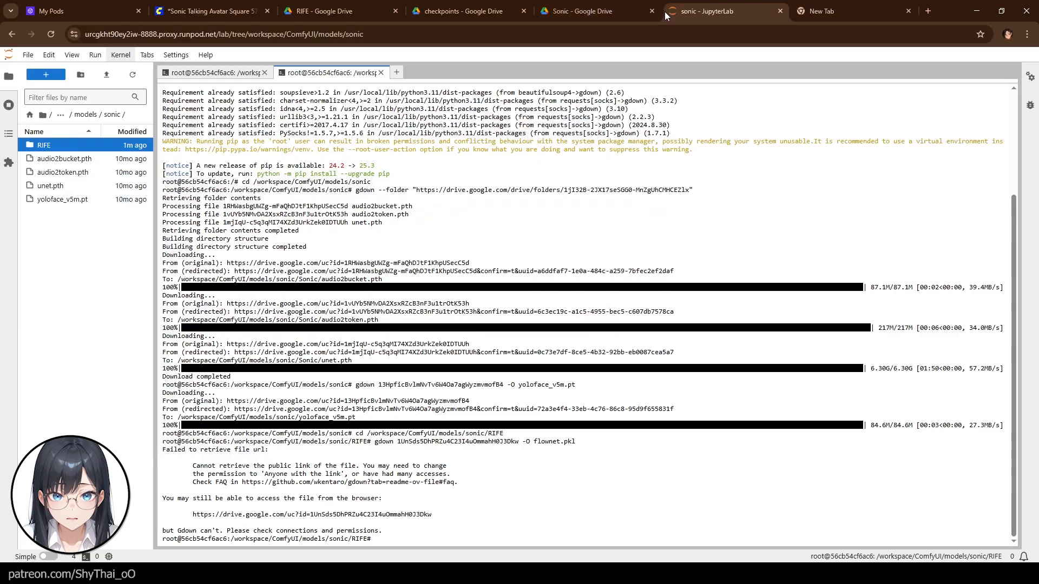
{"action": "key", "text": "Up"}
{"action": "key", "text": "Left"}
{"action": "key", "text": "Left"}
{"action": "key", "text": "Left"}
{"action": "key", "text": "Left"}
{"action": "key", "text": "Left"}
{"action": "key", "text": "Left"}
{"action": "key", "text": "Left"}
{"action": "key", "text": "Left"}
{"action": "key", "text": "Left"}
{"action": "key", "text": "Left"}
{"action": "key", "text": "Left"}
{"action": "key", "text": "Left"}
{"action": "key", "text": "Left"}
{"action": "key", "text": "Left"}
{"action": "key", "text": "Left"}
{"action": "key", "text": "Left"}
{"action": "key", "text": "Left"}
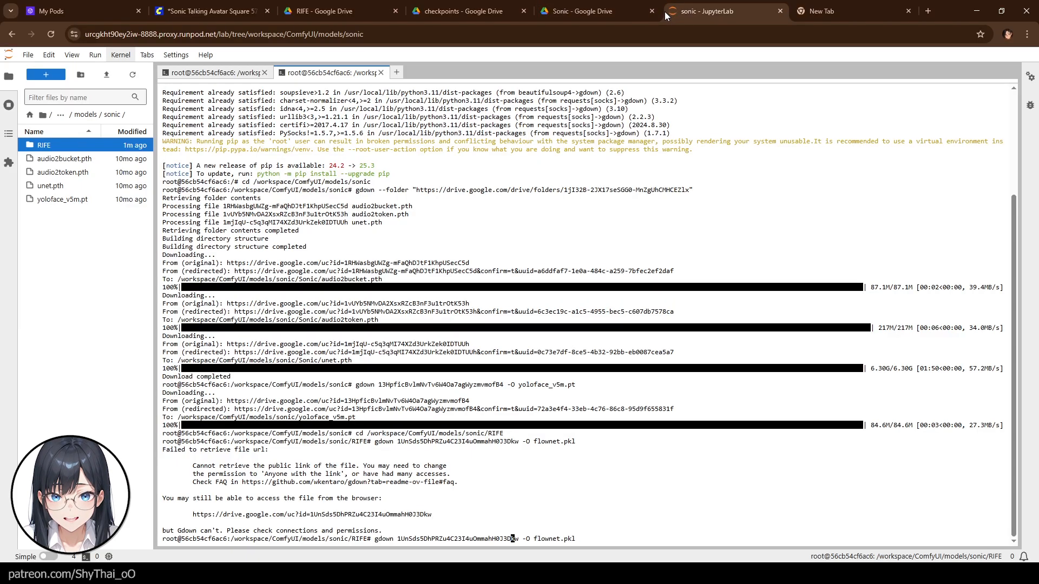
{"action": "key", "text": "Right"}
{"action": "key", "text": "Right"}
{"action": "type", "text": "l"}
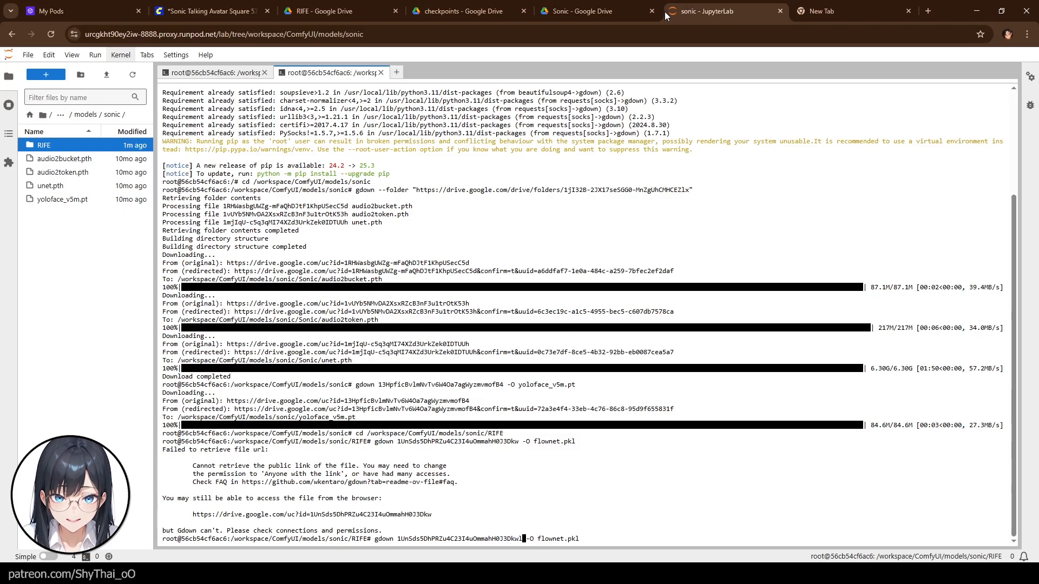
{"action": "key", "text": "Return"}
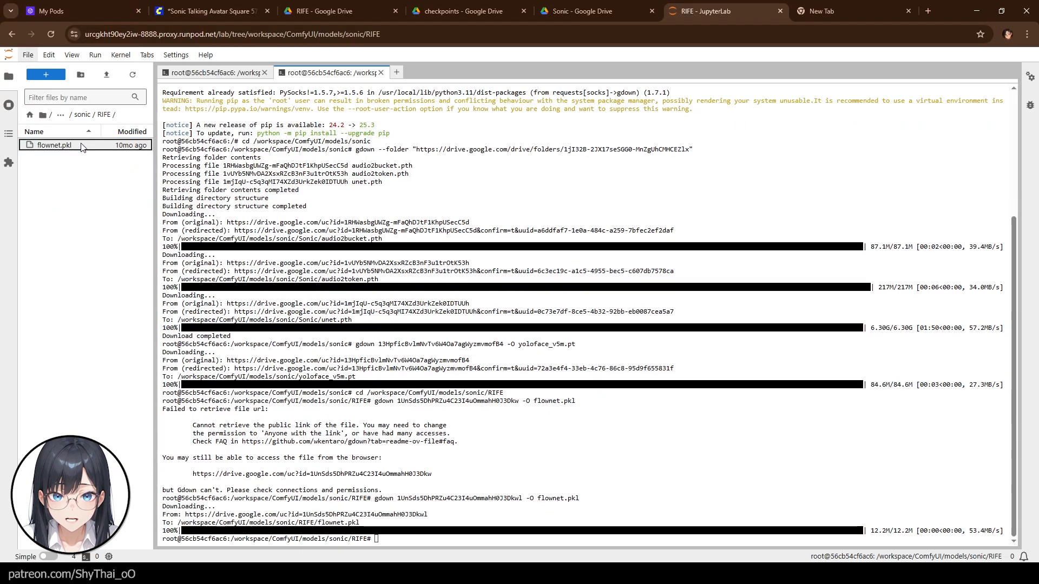
{"action": "double_click", "coordinate": [77, 146]}
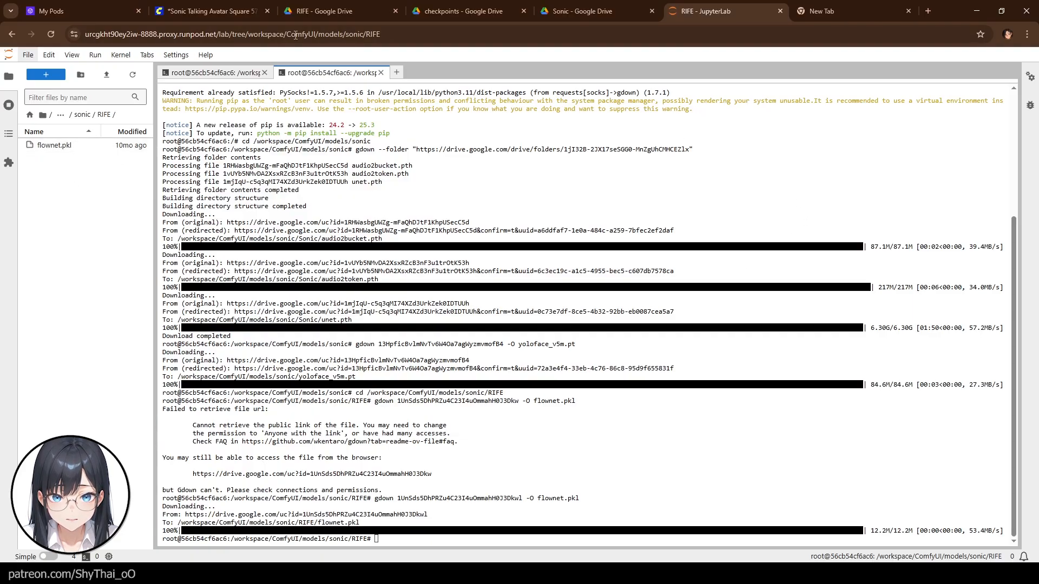
- Review the workflow note's whisper-tiny and SVD checkpoint download instructions
{"action": "left_click", "coordinate": [210, 10]}
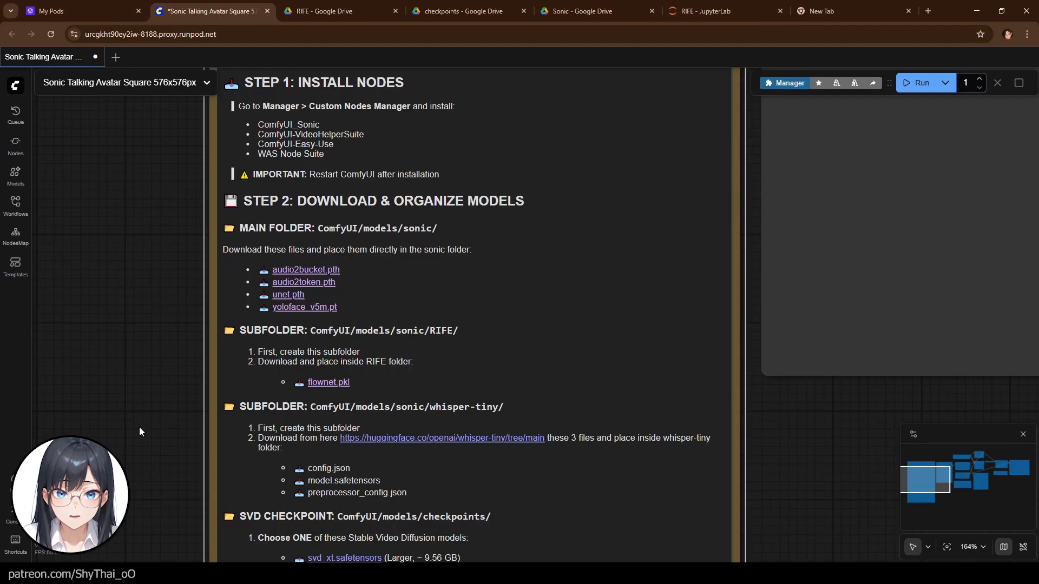
{"action": "scroll", "coordinate": [138, 428], "scroll_direction": "down", "scroll_amount": 1}
{"action": "left_click_drag", "start_coordinate": [147, 417], "coordinate": [165, 339]}
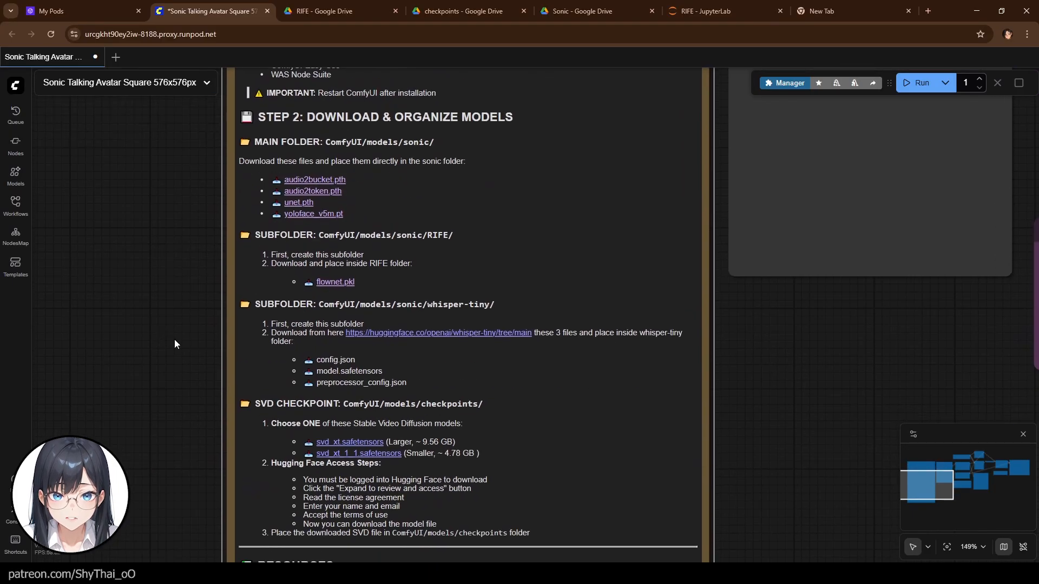
{"action": "scroll", "coordinate": [174, 340], "scroll_direction": "up", "scroll_amount": 4}
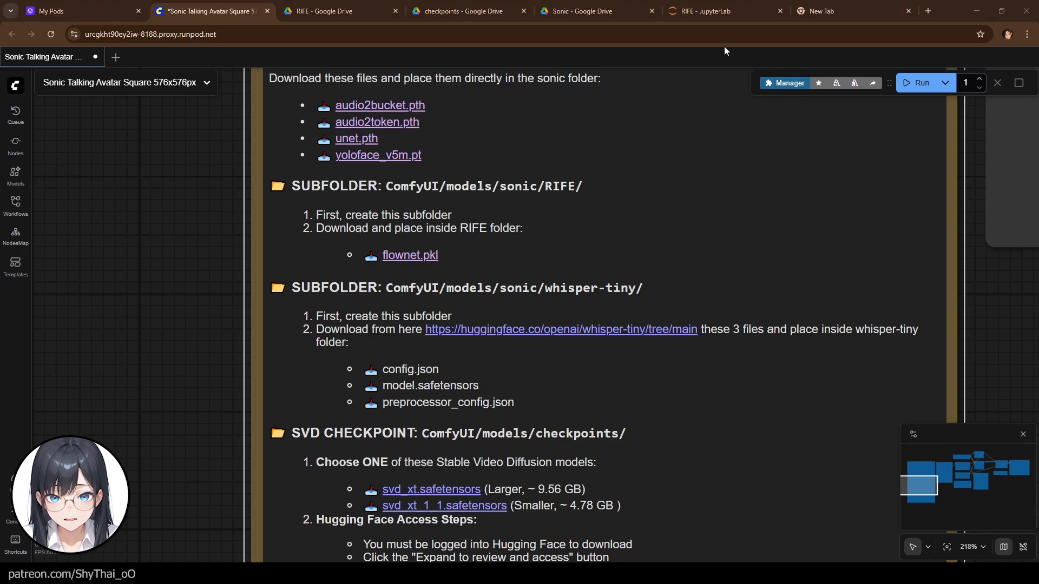
{"action": "left_click", "coordinate": [685, 13]}
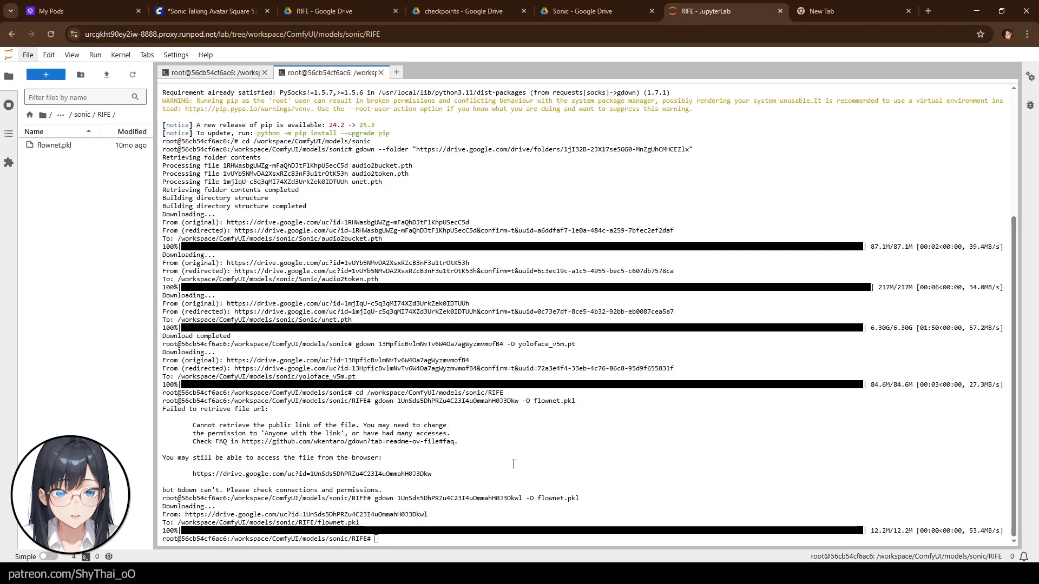
- Install the Hugging Face CLI with pip install --upgrade "huggingface_hub[cli]", then pin huggingface_hub==0.23.2
{"action": "left_click", "coordinate": [394, 538]}
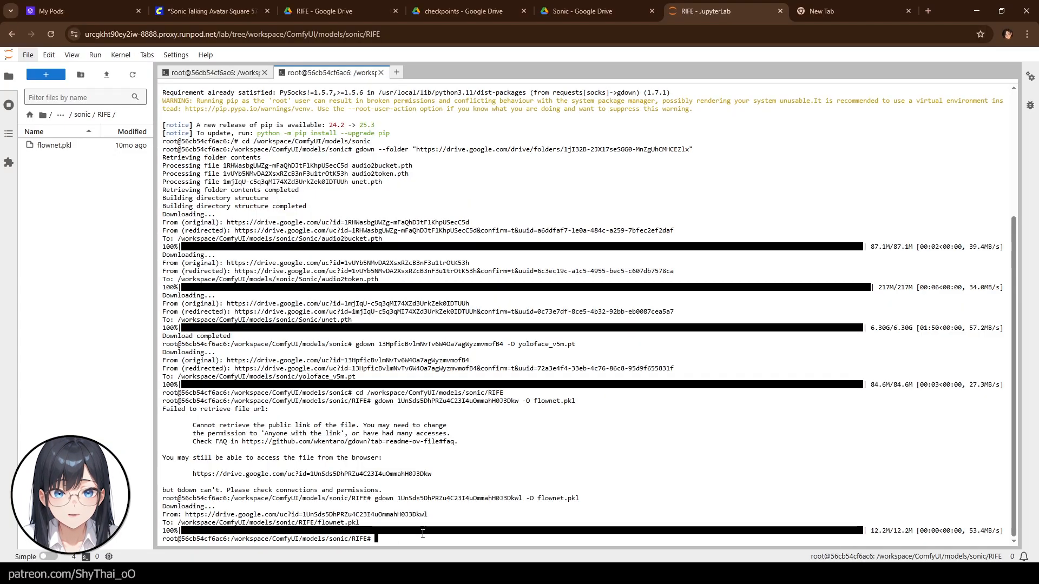
{"action": "type", "text": "pip install --upgrade \"huggingface_hub[cli]"}
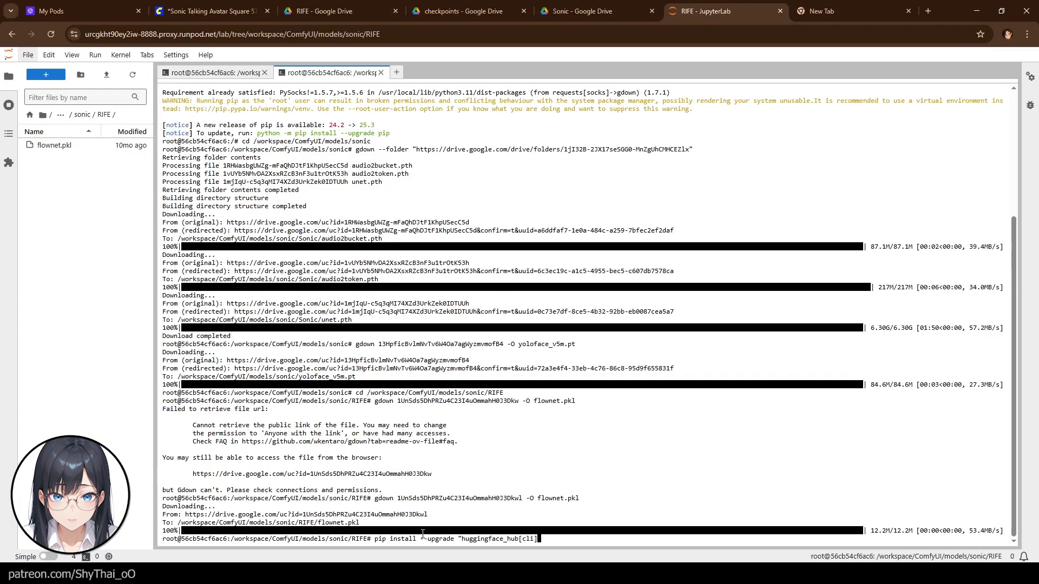
{"action": "key", "text": "Return"}
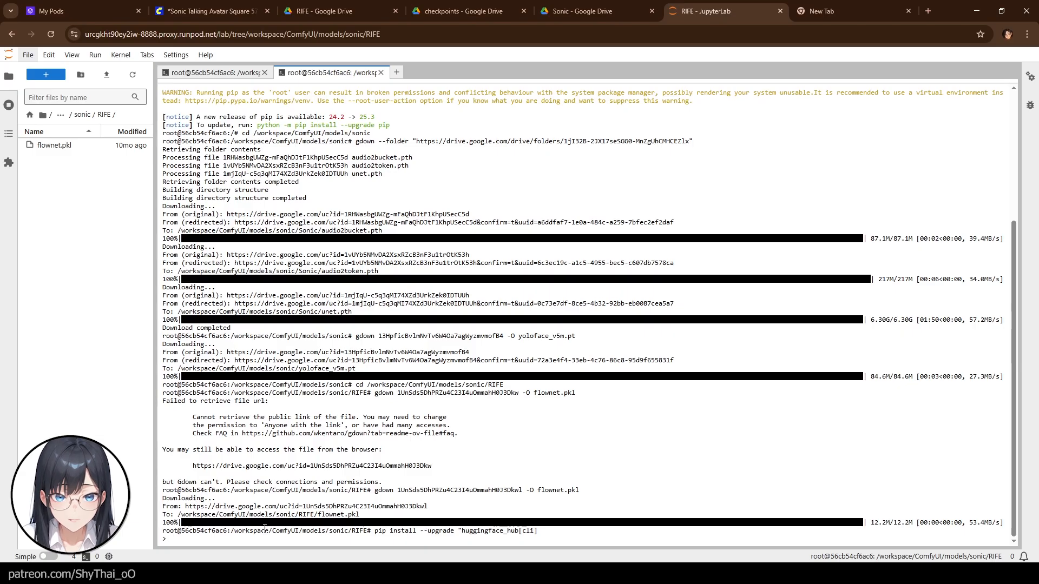
{"action": "key", "text": "ctrl+c"}
{"action": "key", "text": "Return"}
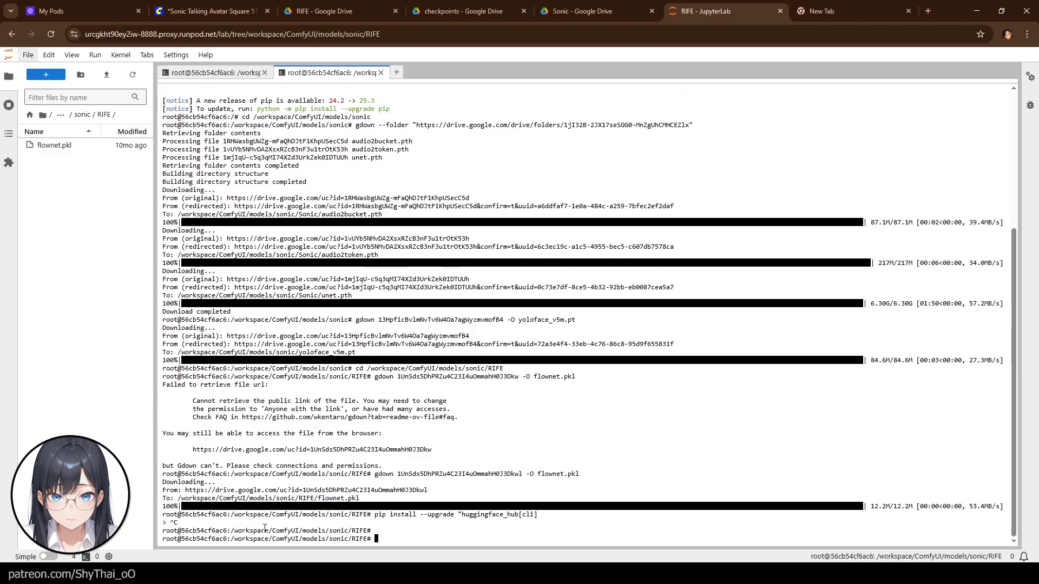
{"action": "key", "text": "ctrl+v"}
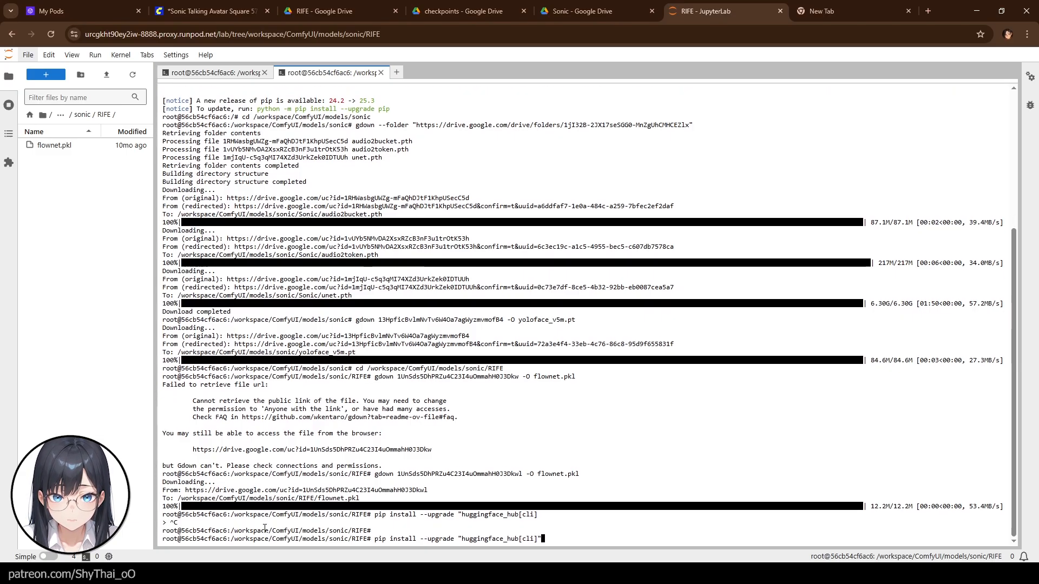
{"action": "type", "text": "\""}
{"action": "key", "text": "Return"}
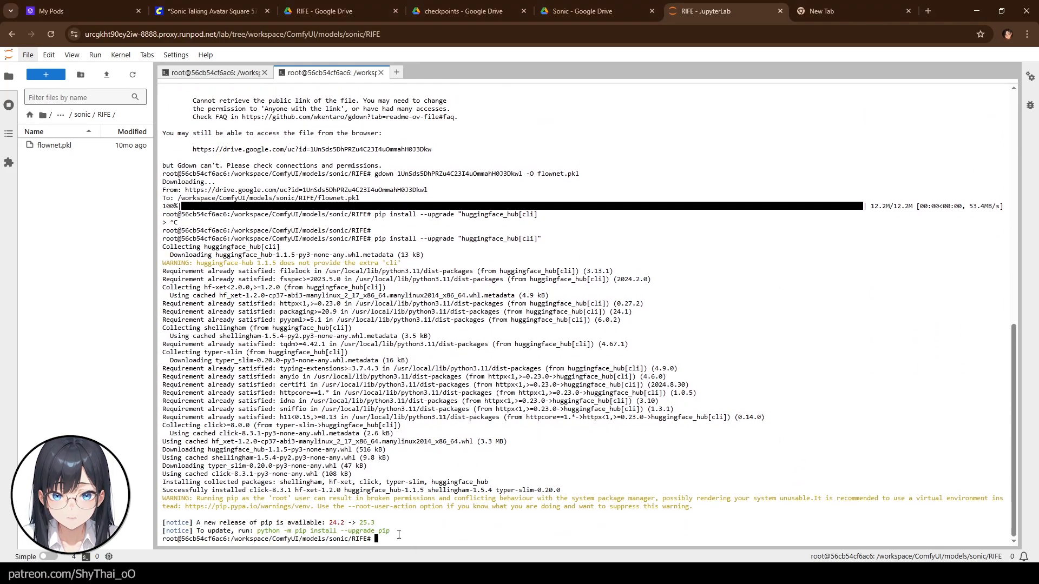
{"action": "key", "text": "ctrl+v"}
{"action": "key", "text": "Return"}
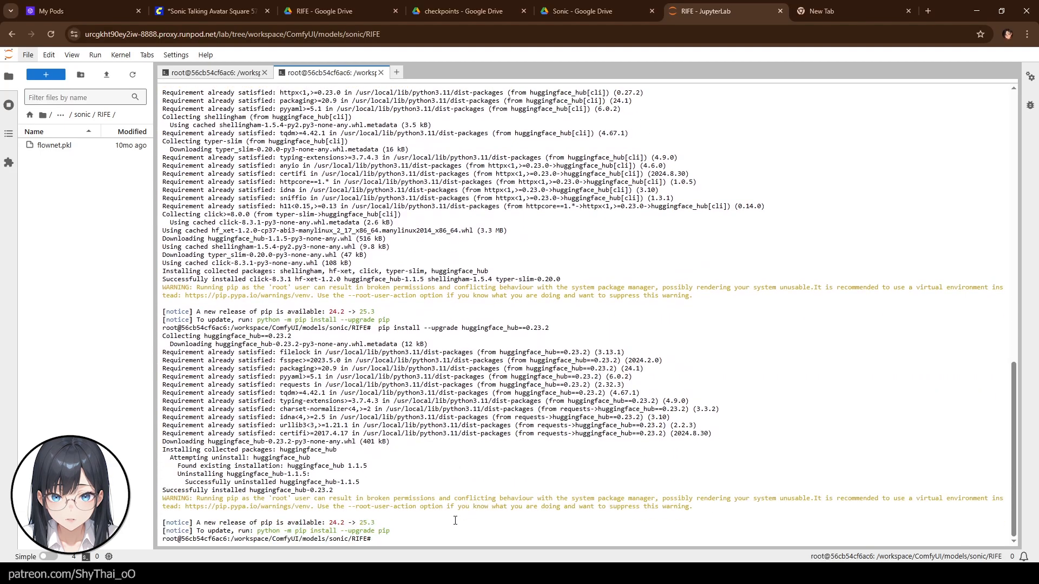
- Start the Hugging Face login in the terminal with huggingface-cli login
{"action": "left_click", "coordinate": [578, 455]}
{"action": "key", "text": "ctrl+v"}
{"action": "key", "text": "Return"}
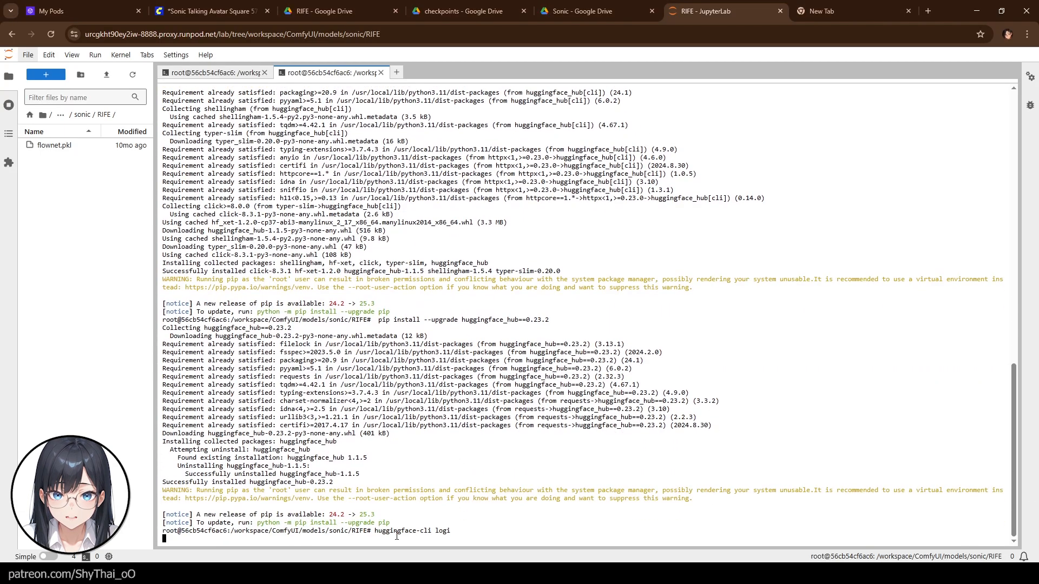
{"action": "key", "text": "Up"}
{"action": "type", "text": "n"}
{"action": "key", "text": "Return"}
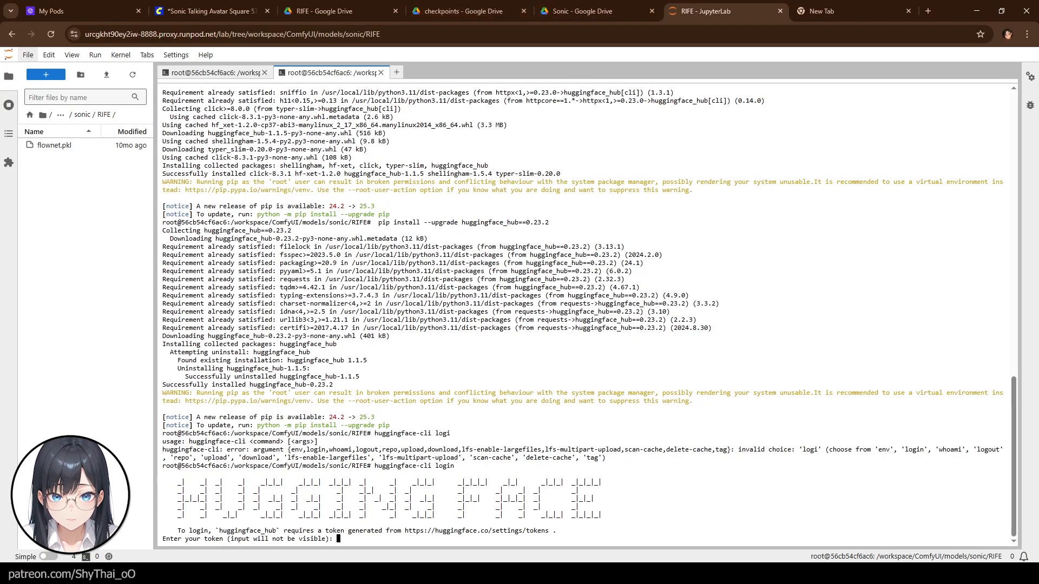
- Open the Hugging Face website in a new browser tab
{"action": "left_click", "coordinate": [820, 12]}
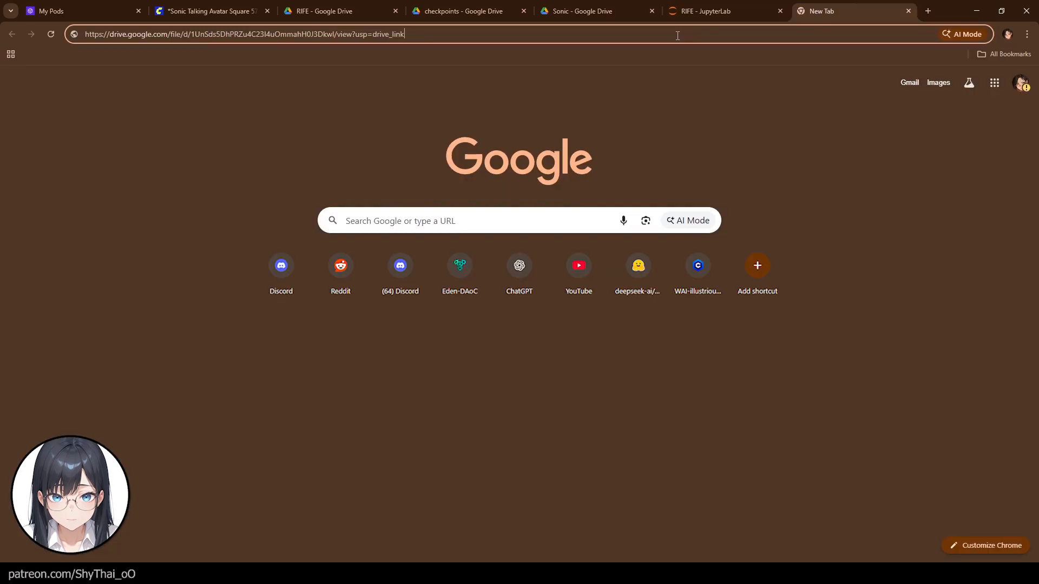
{"action": "type", "text": "huggingfa"}
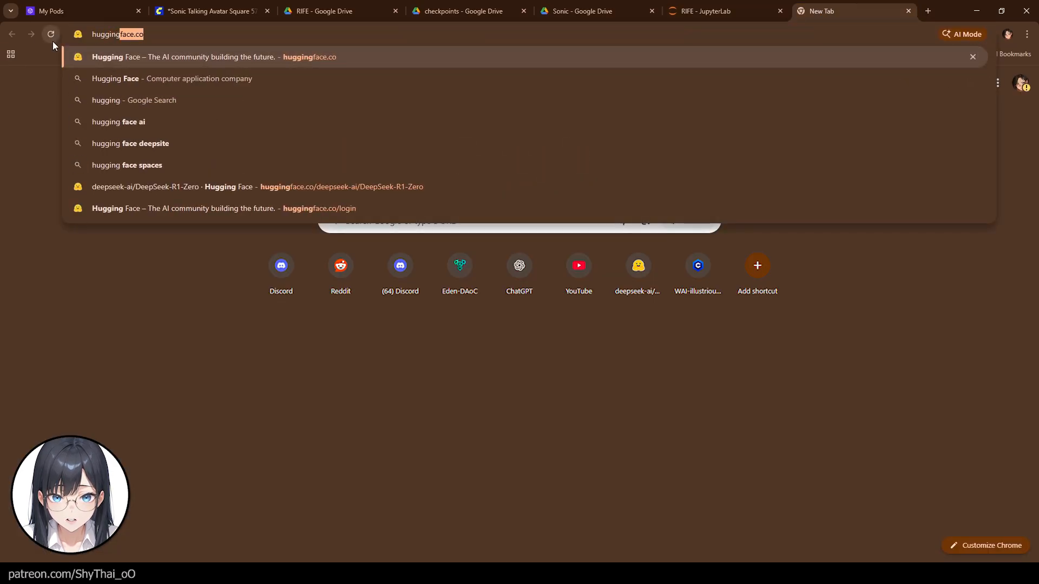
{"action": "type", "text": "ce"}
{"action": "key", "text": "Return"}
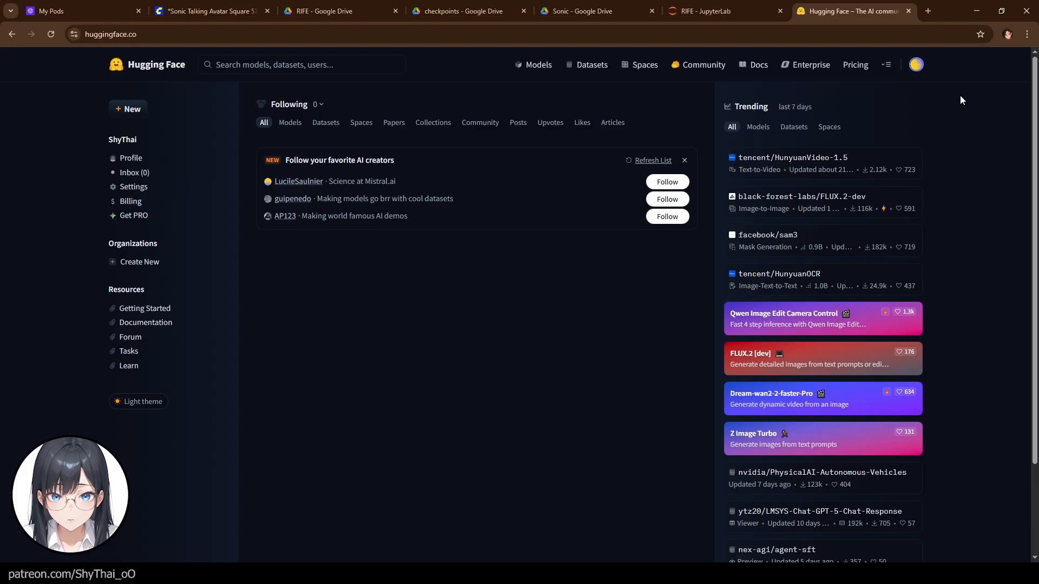
- Open the account's Access Tokens settings and start a new fine-grained token named comfyuitest
{"action": "left_click", "coordinate": [917, 66]}
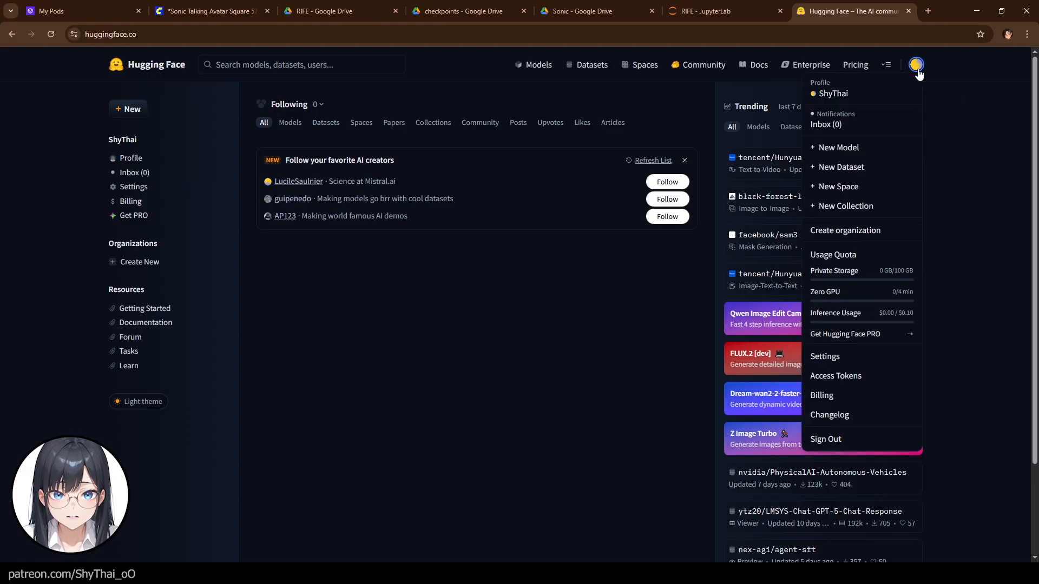
{"action": "left_click", "coordinate": [842, 372]}
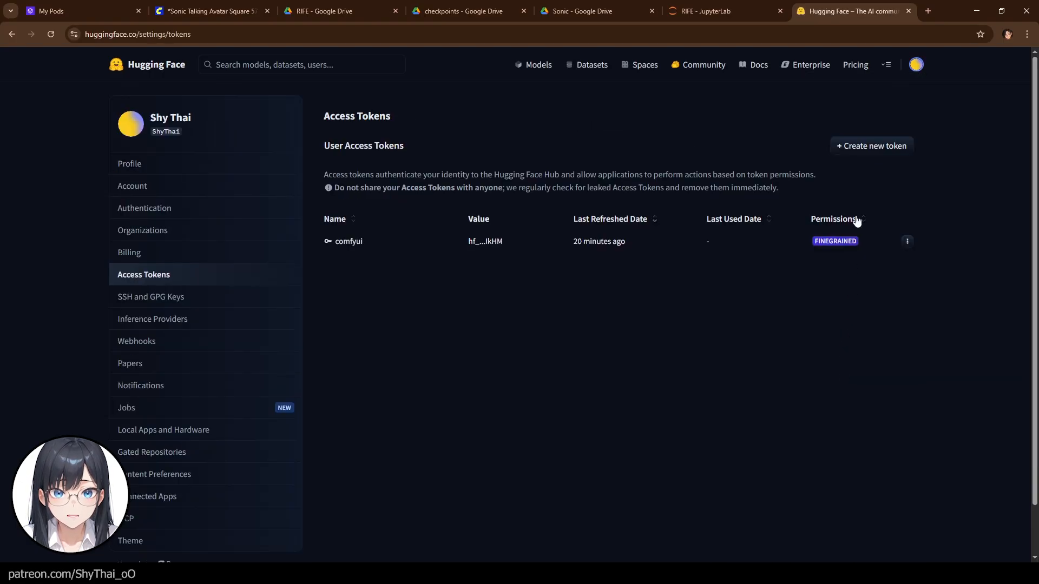
{"action": "left_click", "coordinate": [869, 147]}
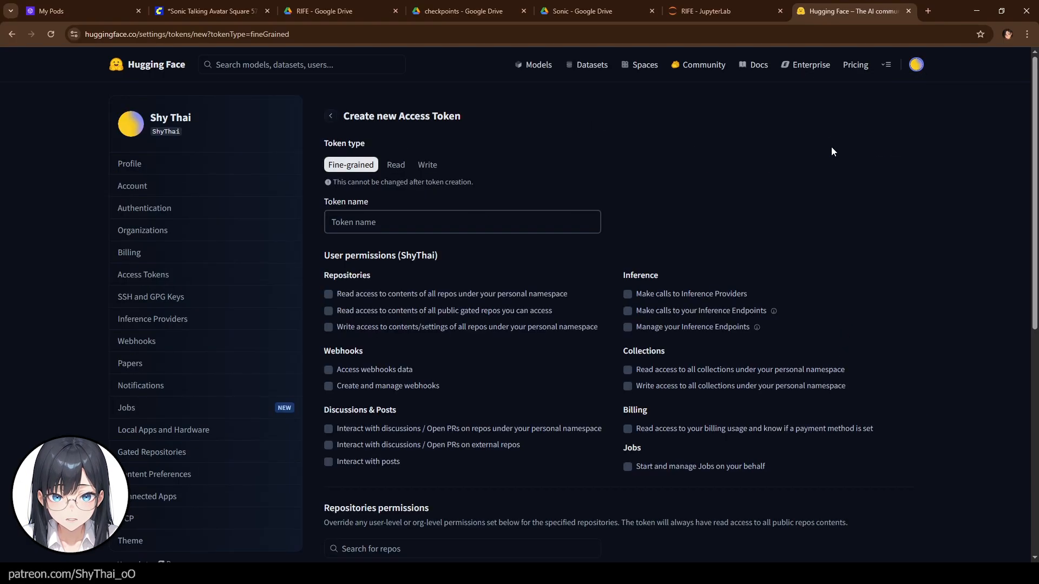
{"action": "left_click", "coordinate": [349, 222]}
{"action": "type", "text": "comfyuitest"}
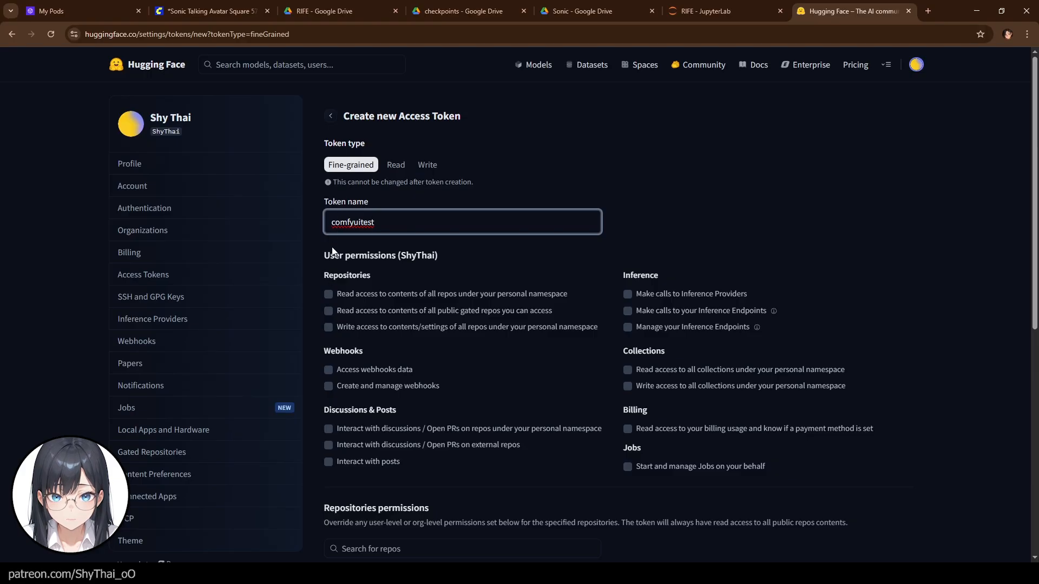
- Grant the three personal repository read, gated-repo read and write permissions, then create the token
{"action": "left_click", "coordinate": [329, 295]}
{"action": "left_click", "coordinate": [329, 310]}
{"action": "left_click", "coordinate": [329, 326]}
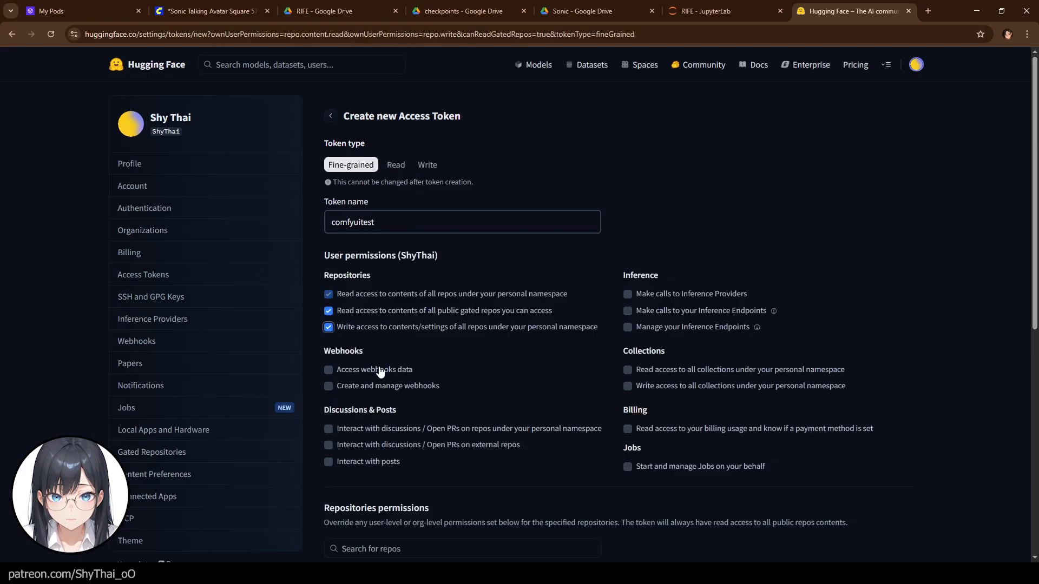
{"action": "scroll", "coordinate": [452, 287], "scroll_direction": "down", "scroll_amount": 8}
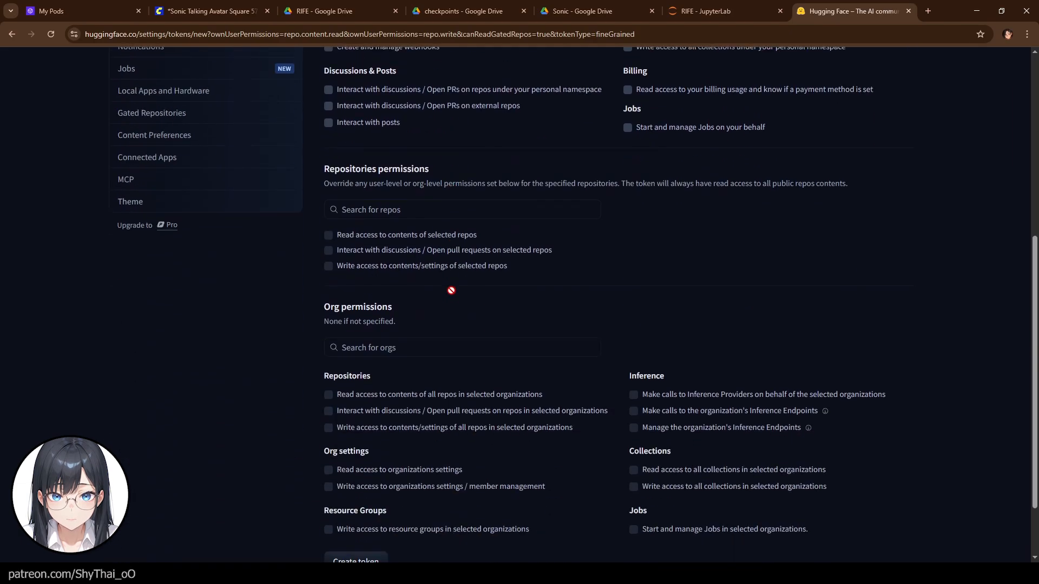
{"action": "left_click", "coordinate": [349, 480]}
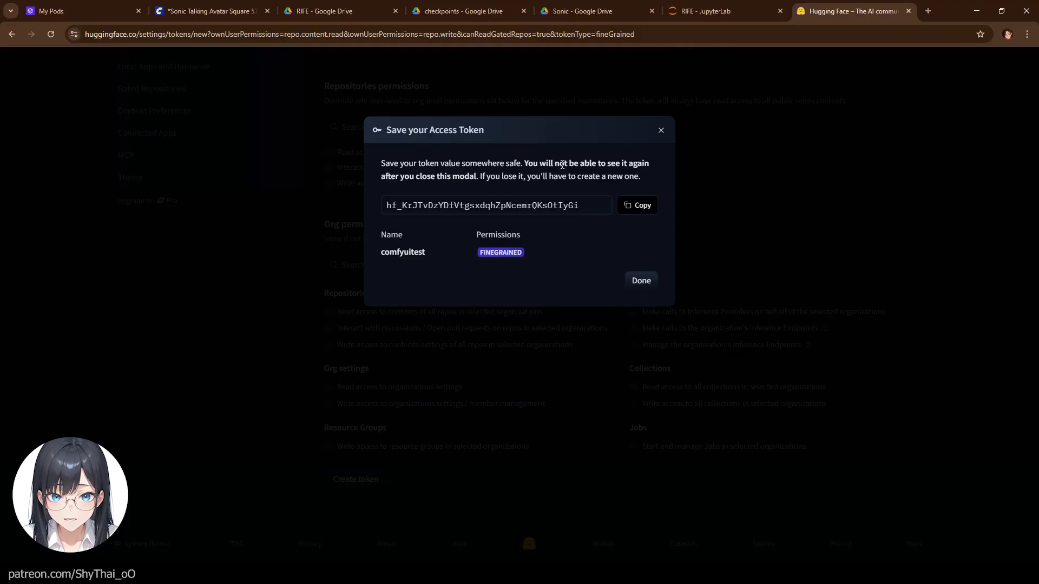
- Copy the new access token value and close the token dialog
{"action": "left_click_drag", "start_coordinate": [525, 165], "coordinate": [648, 162]}
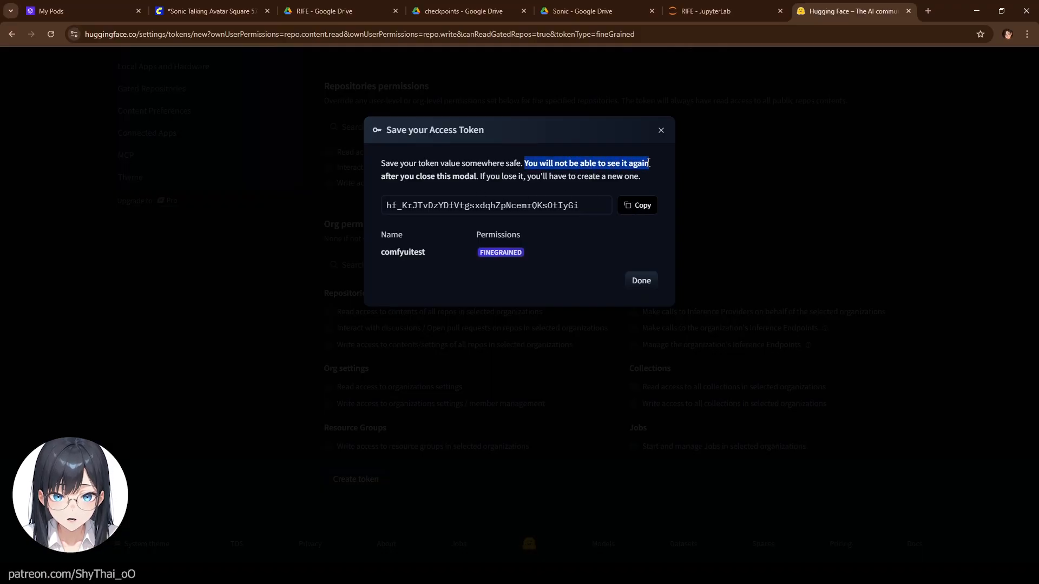
{"action": "left_click", "coordinate": [642, 206]}
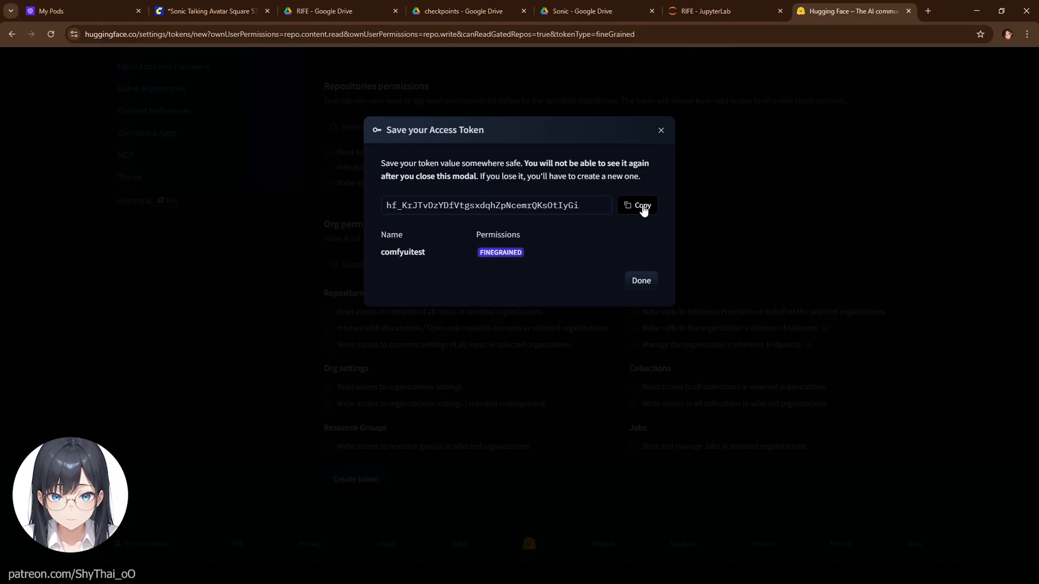
{"action": "left_click", "coordinate": [641, 281]}
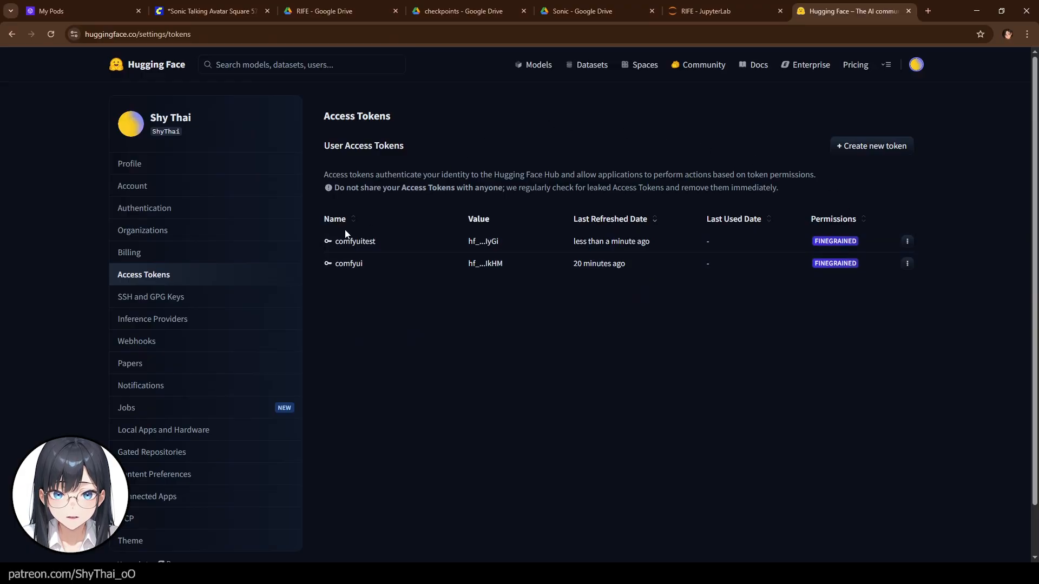
- Delete the comfyuitest token from the access token list
{"action": "left_click", "coordinate": [906, 241]}
{"action": "left_click", "coordinate": [847, 292]}
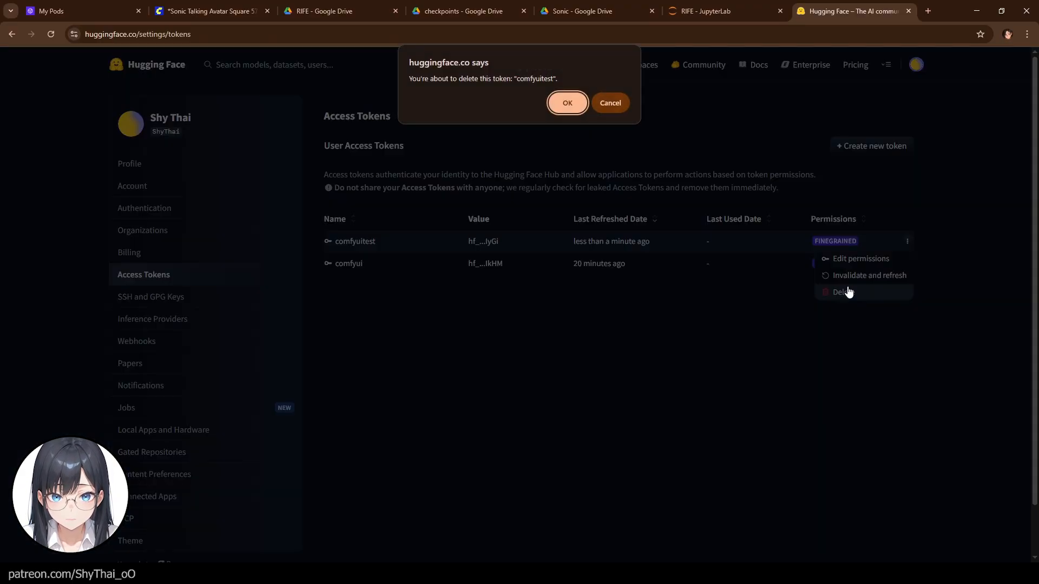
{"action": "left_click", "coordinate": [567, 103]}
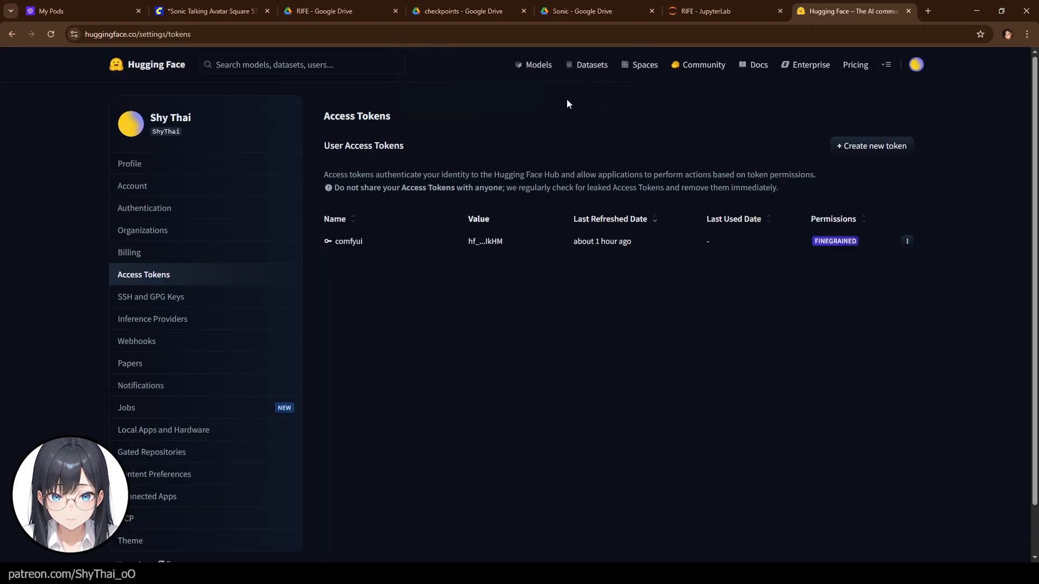
- Paste the access token into the terminal's Hugging Face login prompt and answer y to adding it as git credential
{"action": "left_click", "coordinate": [909, 11]}
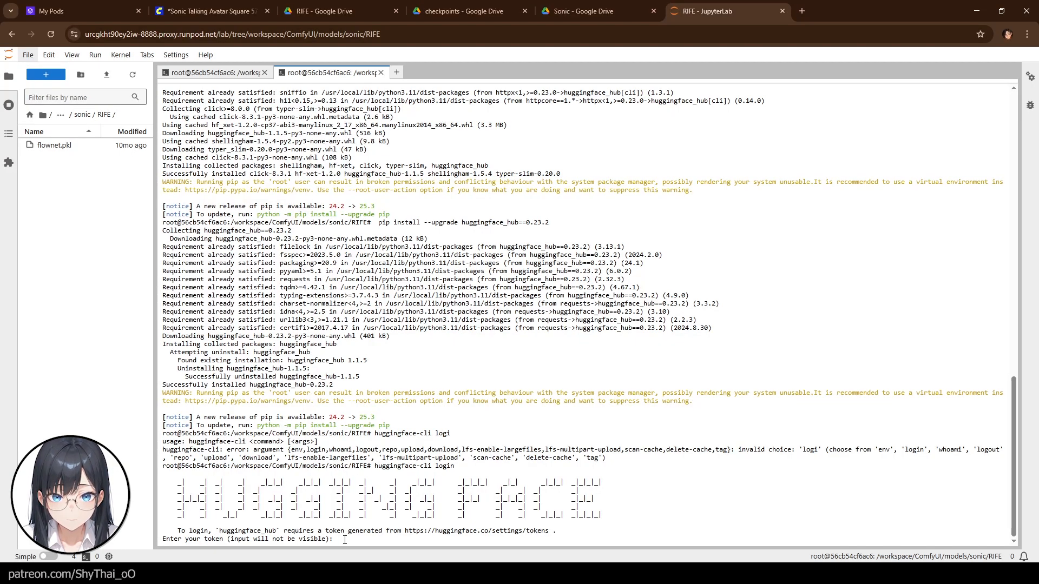
{"action": "key", "text": "ctrl+v"}
{"action": "key", "text": "Return"}
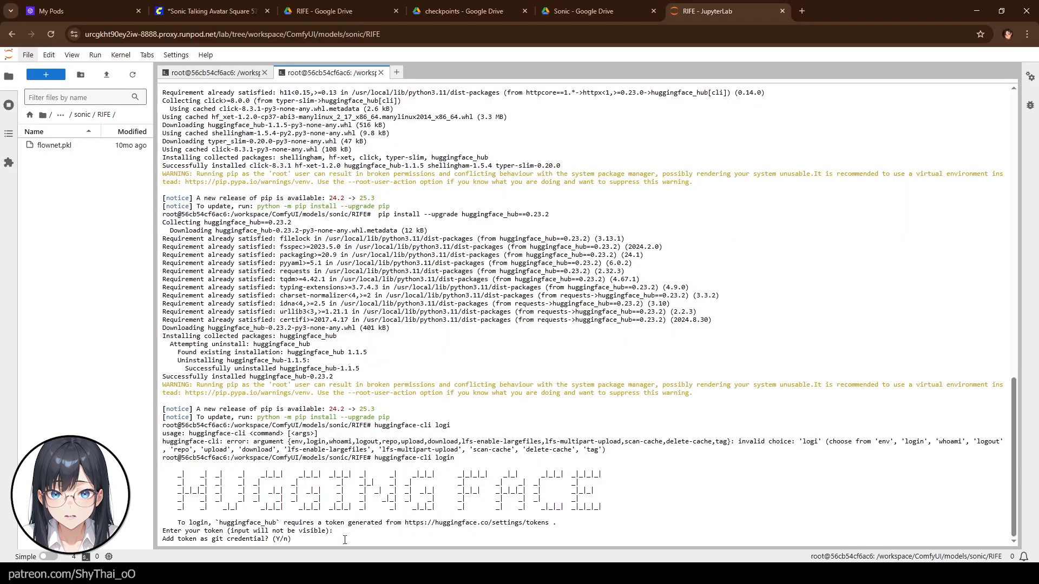
{"action": "type", "text": "y"}
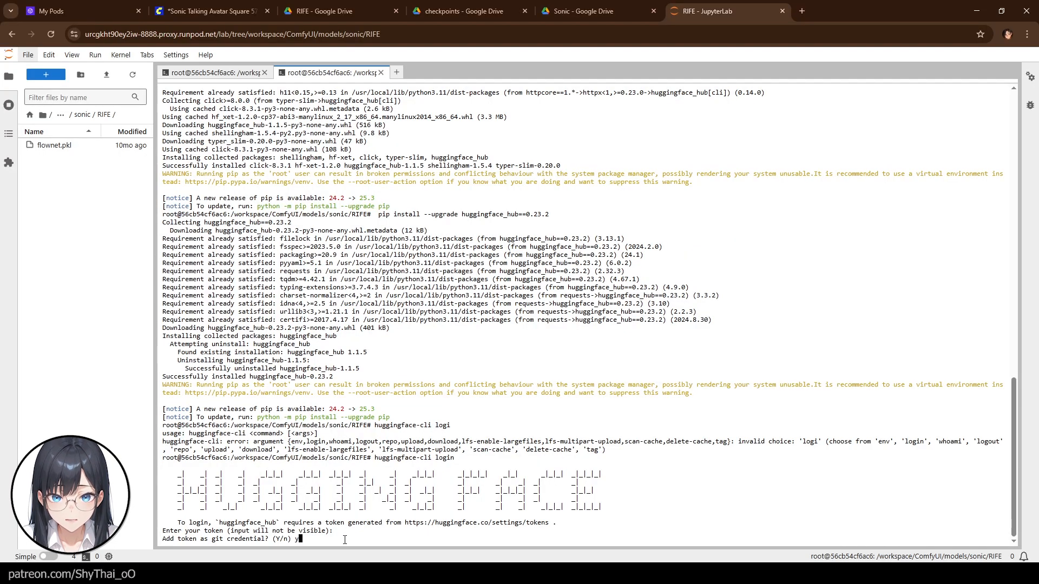
{"action": "key", "text": "Return"}
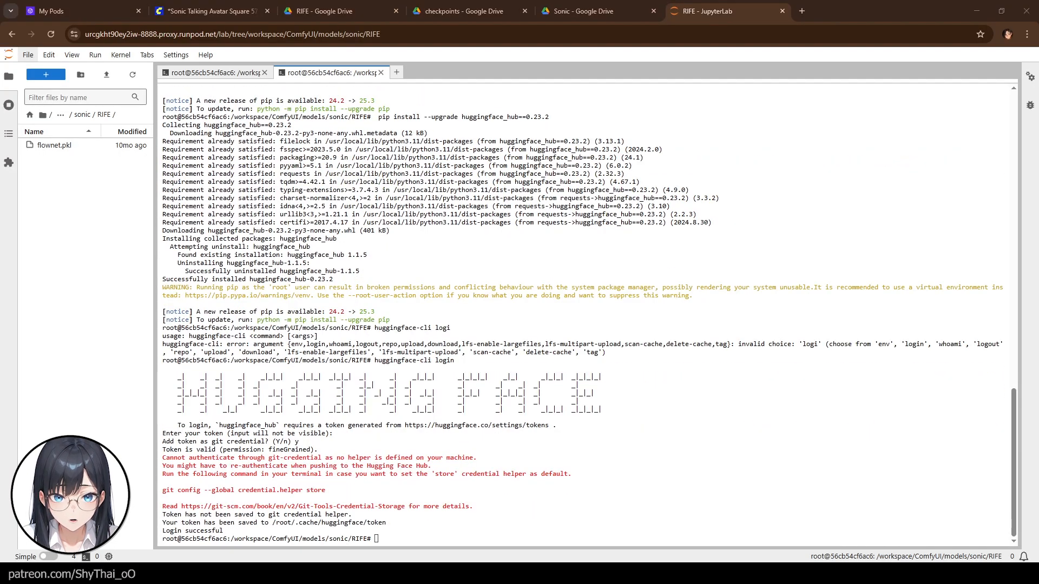
- Change to /workspace/ComfyUI/models/sonic and run huggingface-cli download openai/whisper-tiny into the whisper-tiny subfolder
{"action": "left_click", "coordinate": [433, 534]}
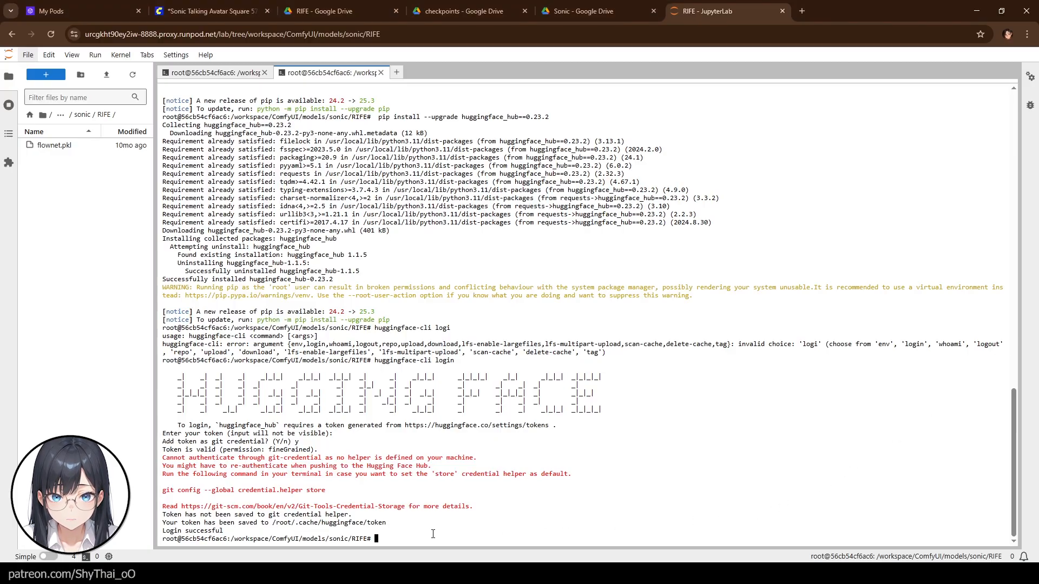
{"action": "type", "text": "cd /workspace/ComfyU"}
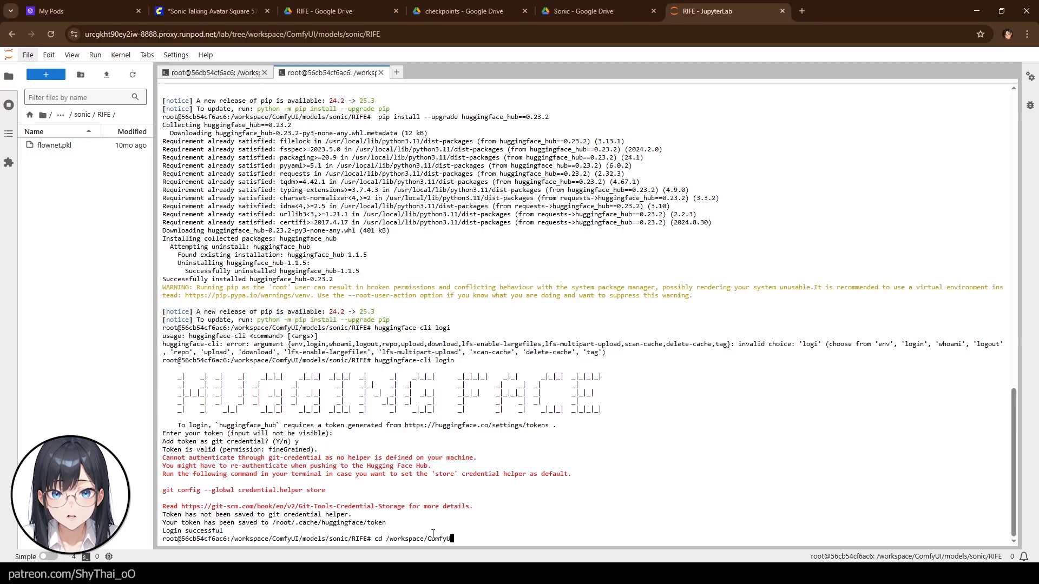
{"action": "type", "text": "I/models/sonic"}
{"action": "key", "text": "Return"}
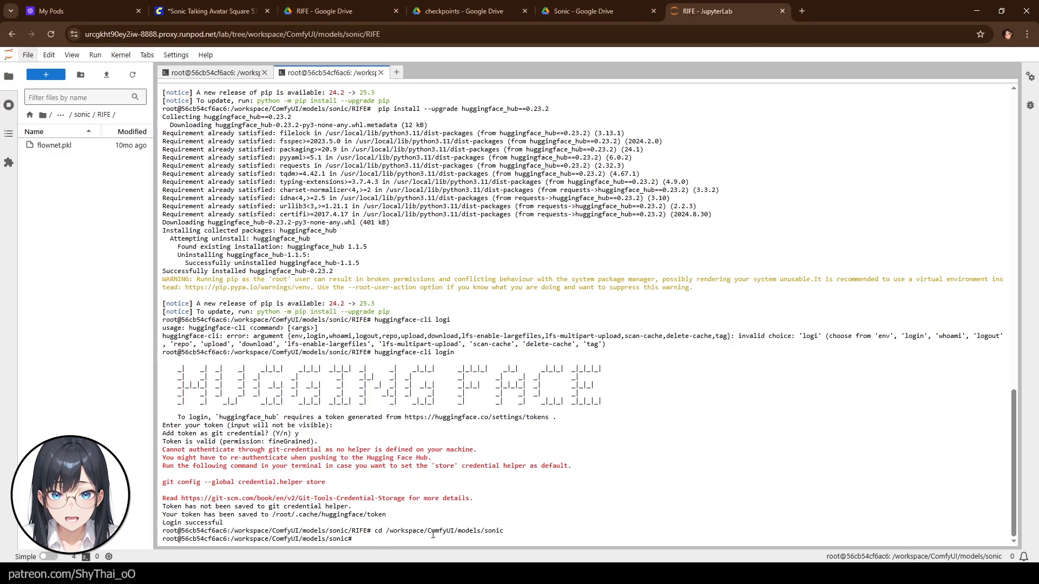
{"action": "key", "text": "ctrl+v"}
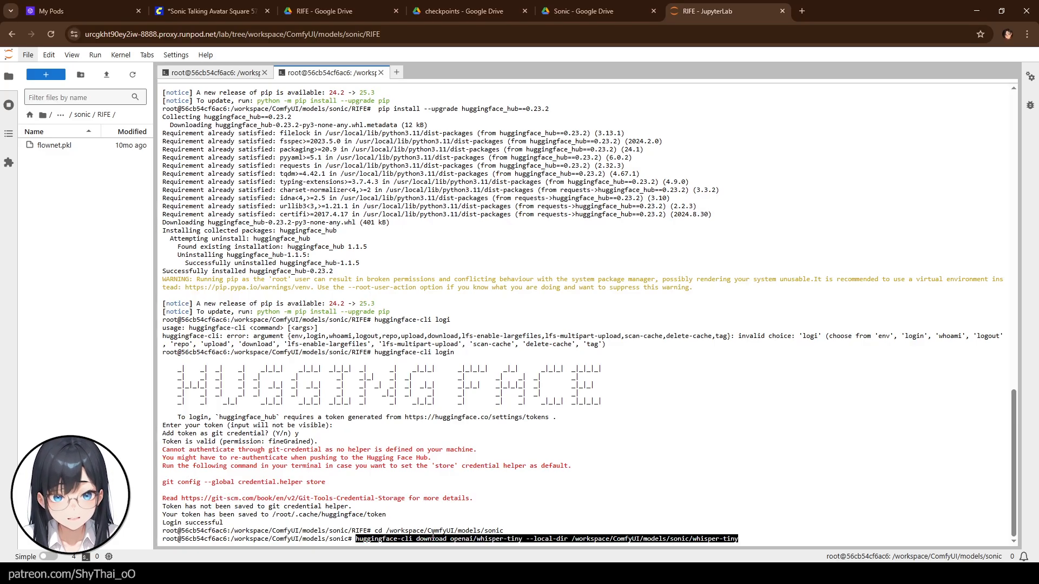
{"action": "key", "text": "Return"}
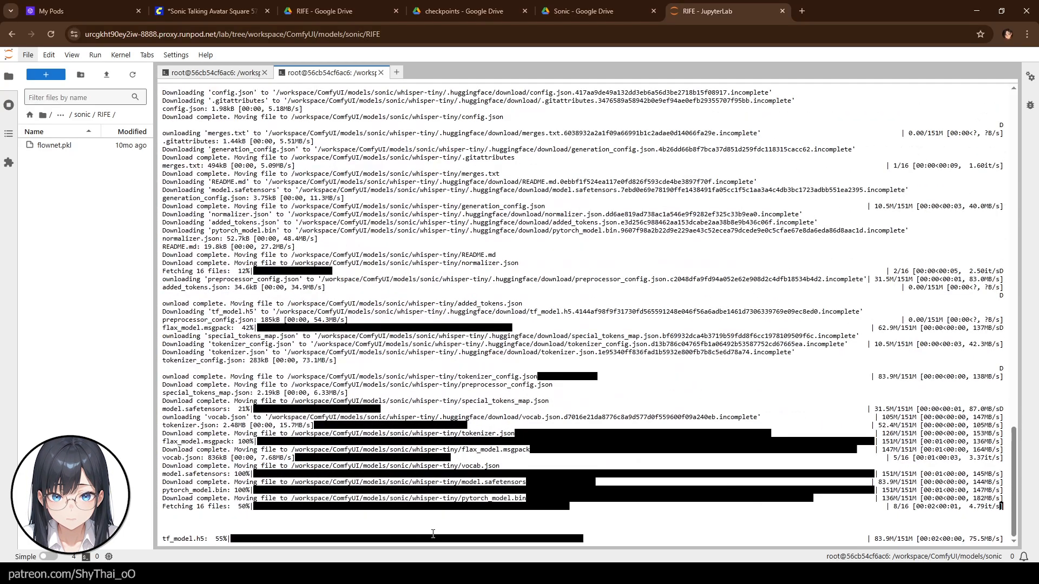
- Open the whisper-tiny folder and compare its files with the workflow note's list of required files
{"action": "left_click", "coordinate": [82, 114]}
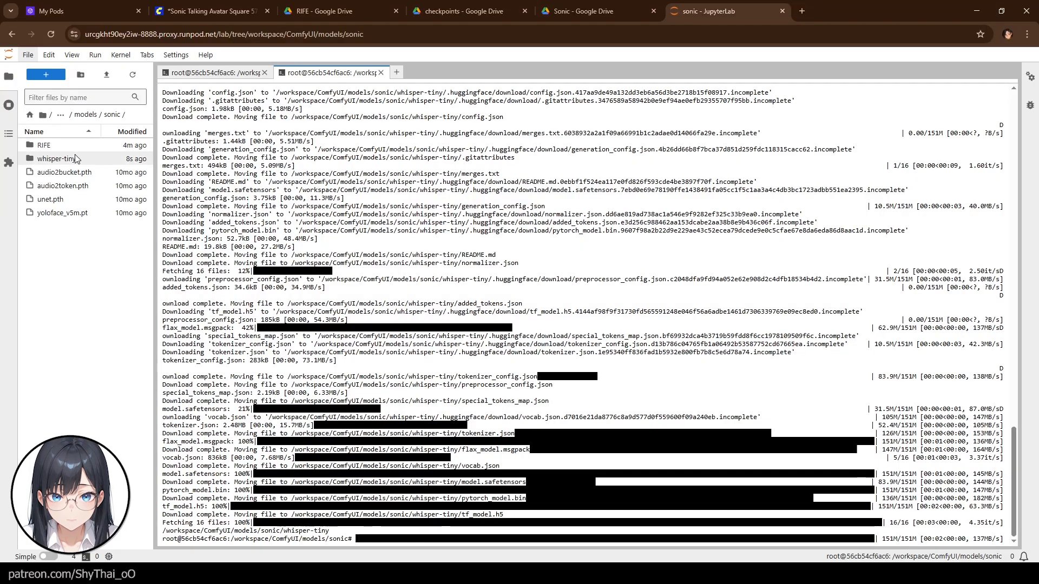
{"action": "double_click", "coordinate": [75, 158]}
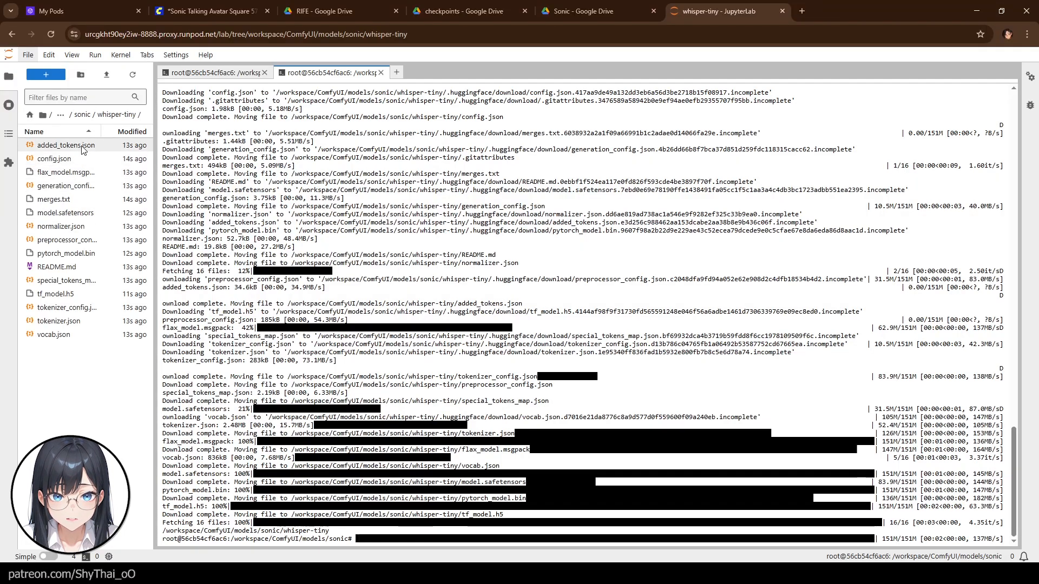
{"action": "left_click", "coordinate": [184, 10]}
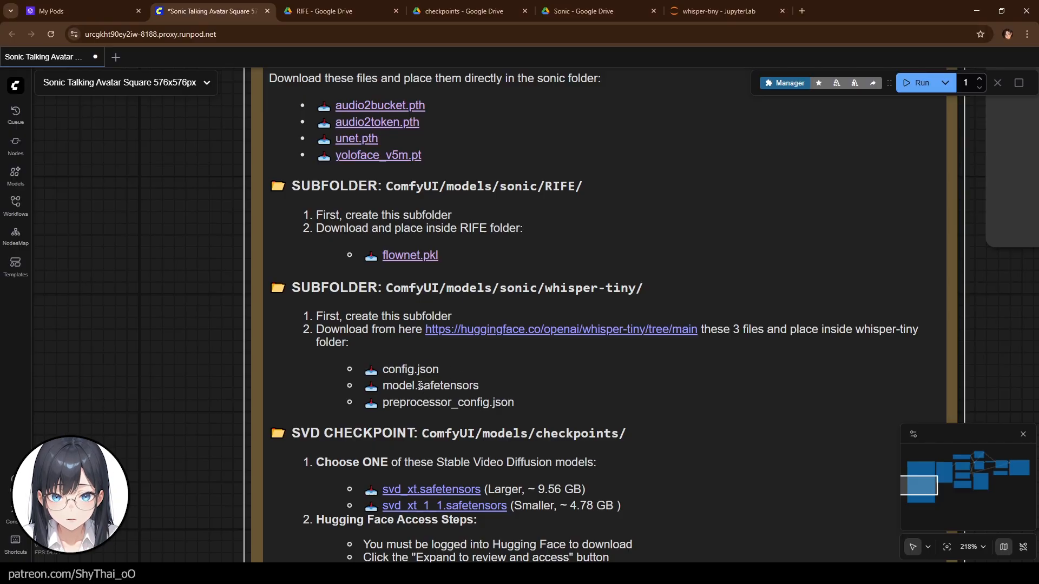
{"action": "left_click", "coordinate": [695, 12]}
- Delete every whisper-tiny file except config.json, model.safetensors and preprocessor_config.json, then return to the workflow tab
{"action": "left_click", "coordinate": [86, 146]}
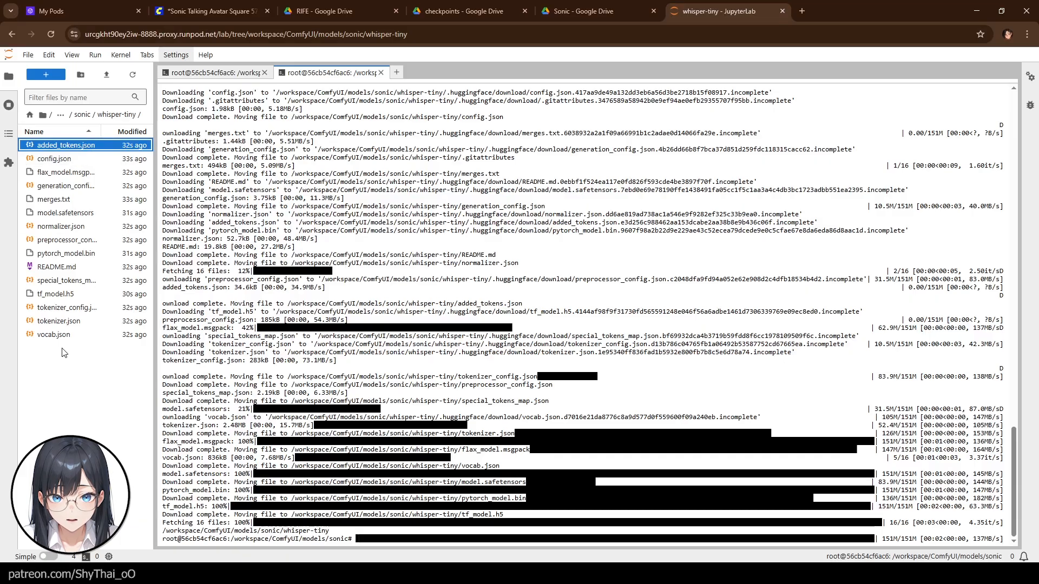
{"action": "key", "text": "ctrl+a"}
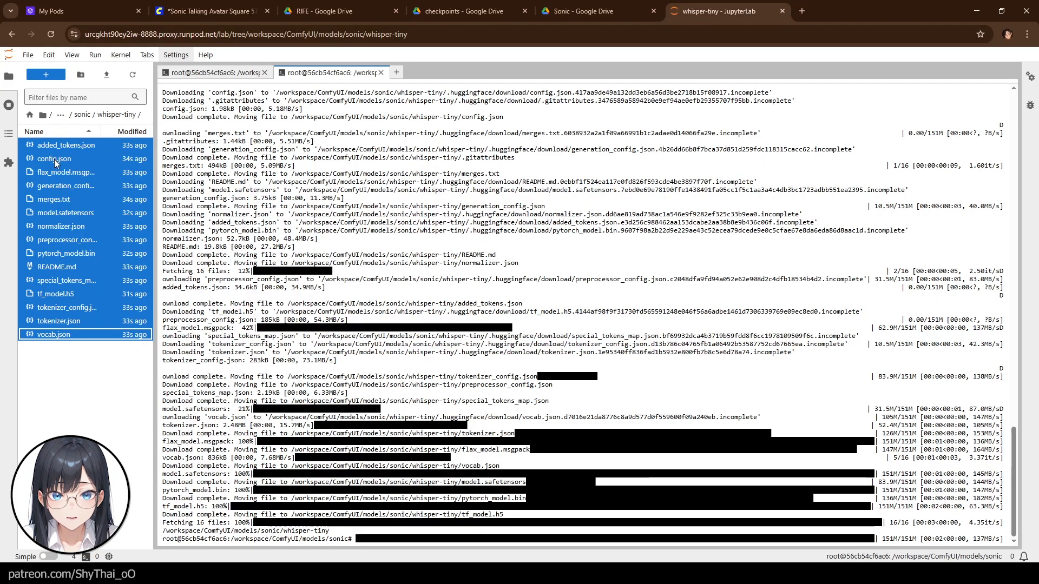
{"action": "left_click", "coordinate": [54, 160], "text": "ctrl"}
{"action": "left_click", "coordinate": [62, 213], "text": "ctrl"}
{"action": "left_click", "coordinate": [68, 240], "text": "ctrl"}
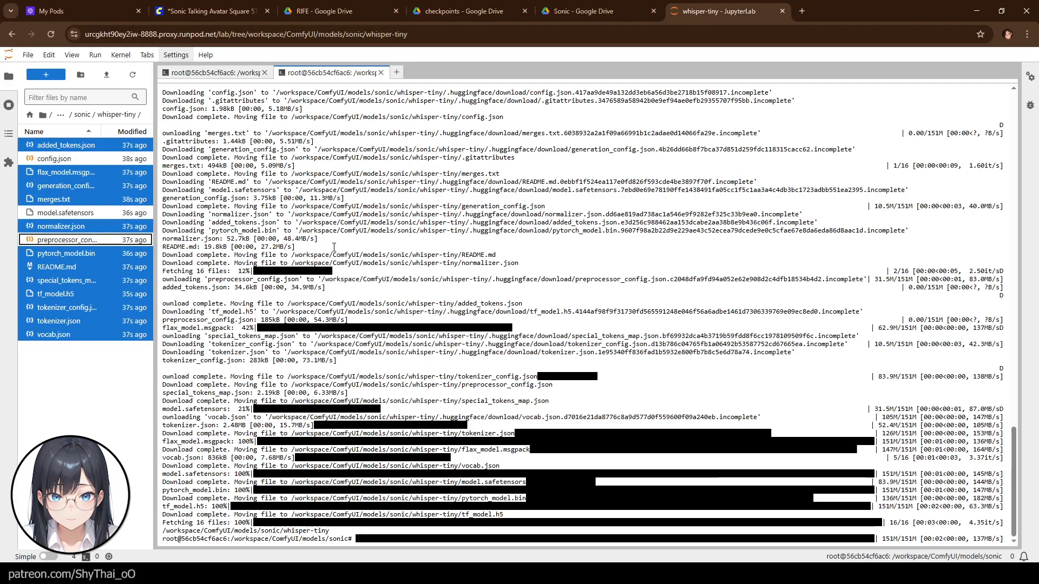
{"action": "left_click", "coordinate": [189, 11]}
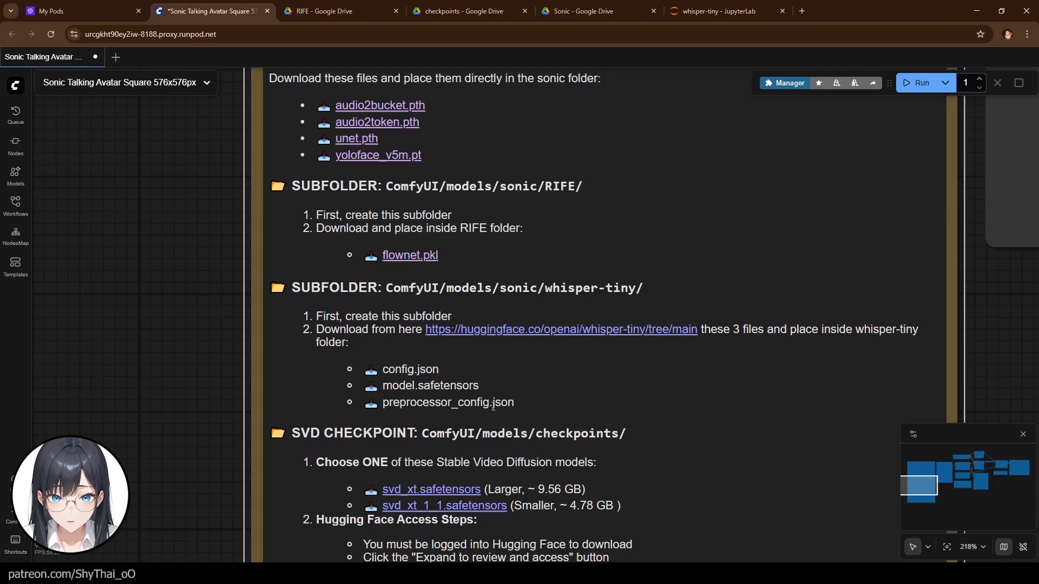
{"action": "left_click", "coordinate": [719, 11]}
{"action": "key", "text": "Delete"}
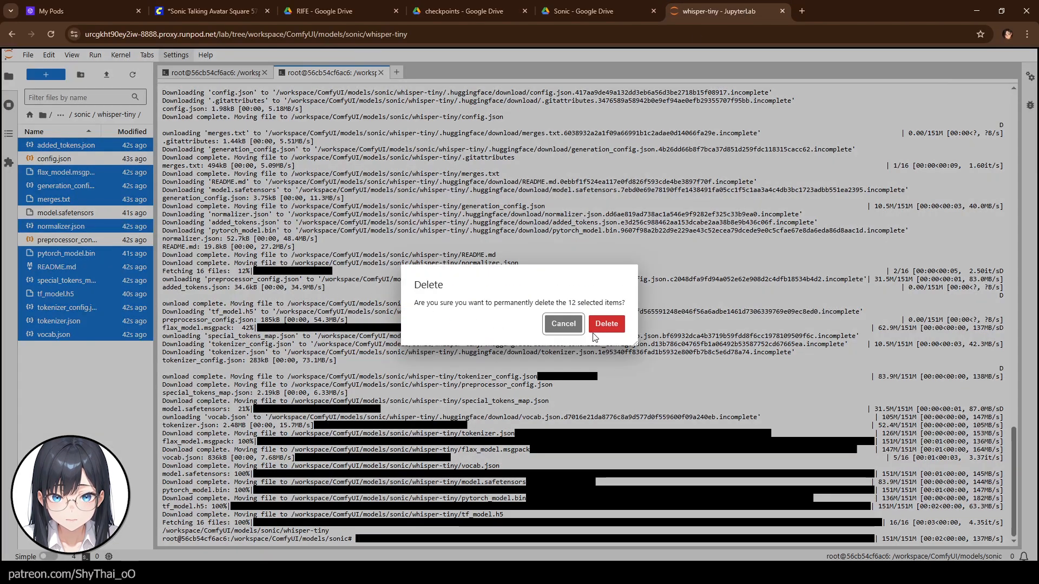
{"action": "left_click", "coordinate": [606, 324]}
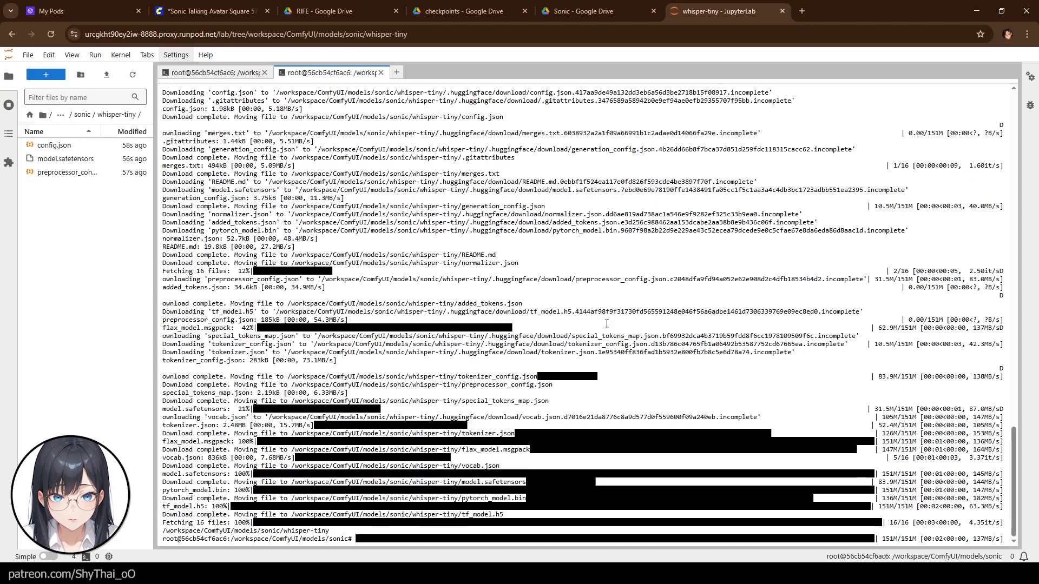
{"action": "left_click", "coordinate": [80, 116]}
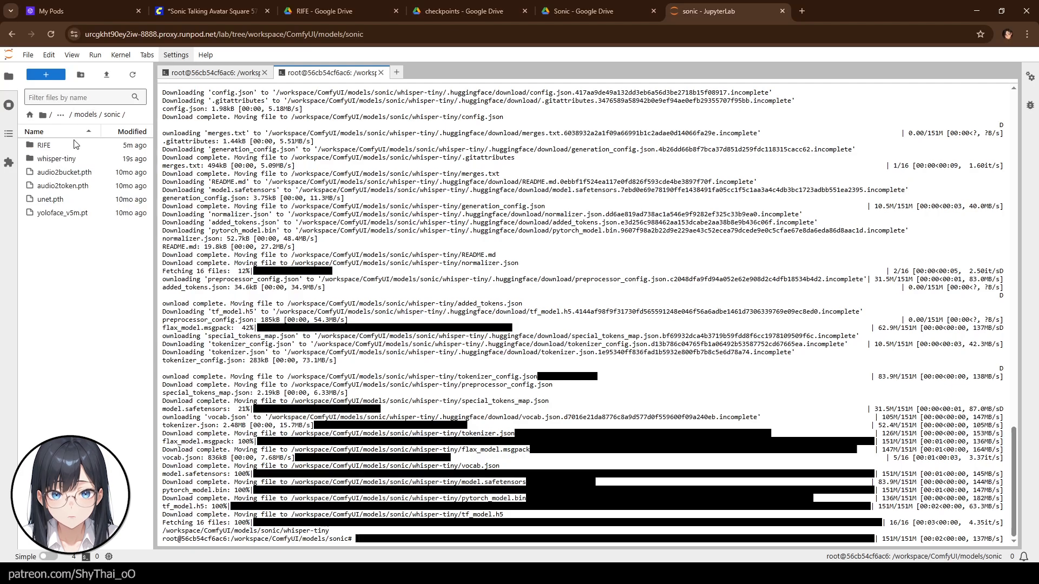
{"action": "left_click", "coordinate": [214, 7]}
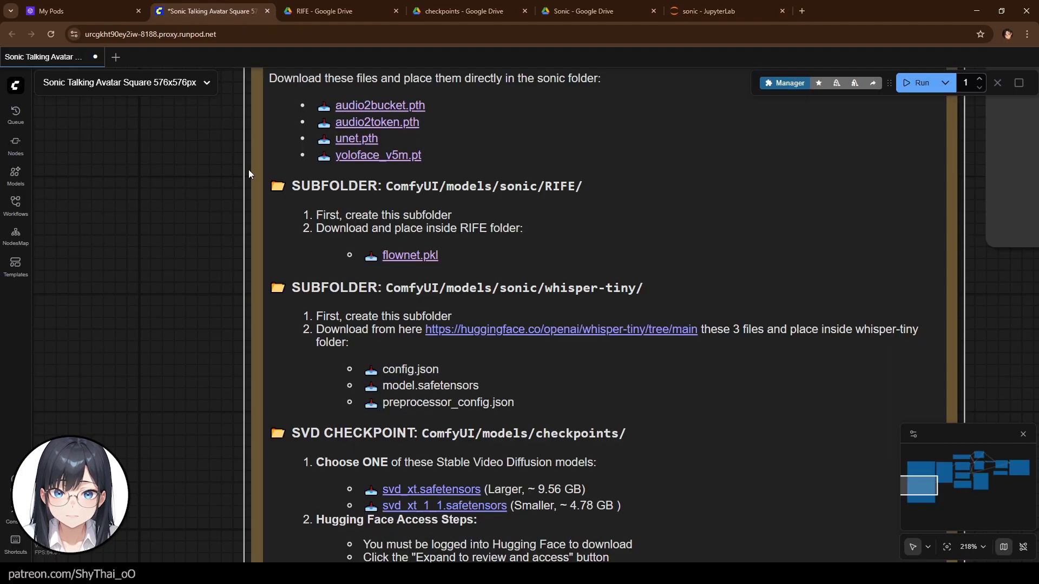
- Change the terminal's directory to /workspace/ComfyUI/models and browse that models folder in the file browser
{"action": "left_click_drag", "start_coordinate": [148, 439], "coordinate": [139, 329]}
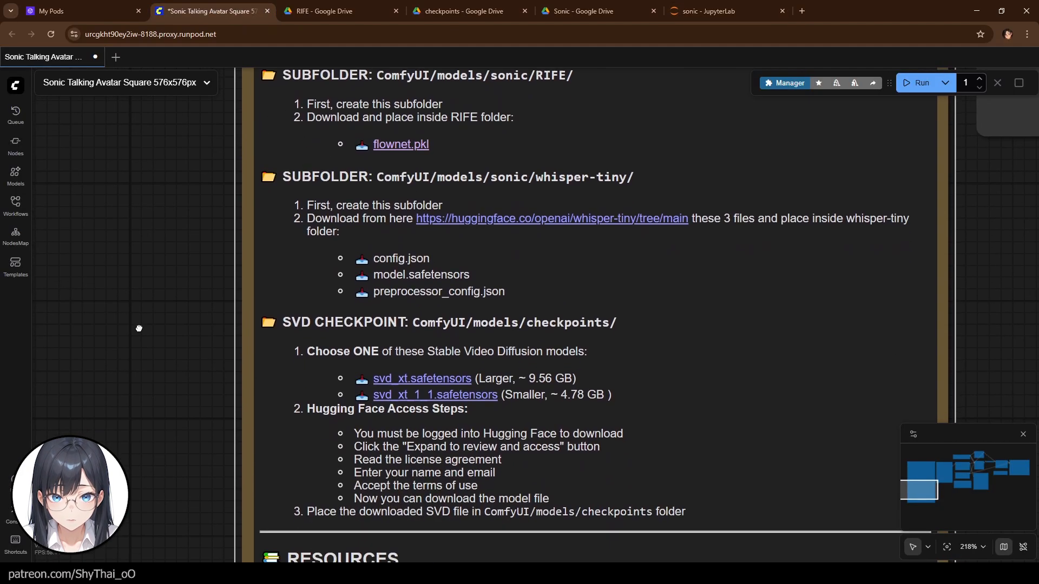
{"action": "left_click", "coordinate": [678, 12]}
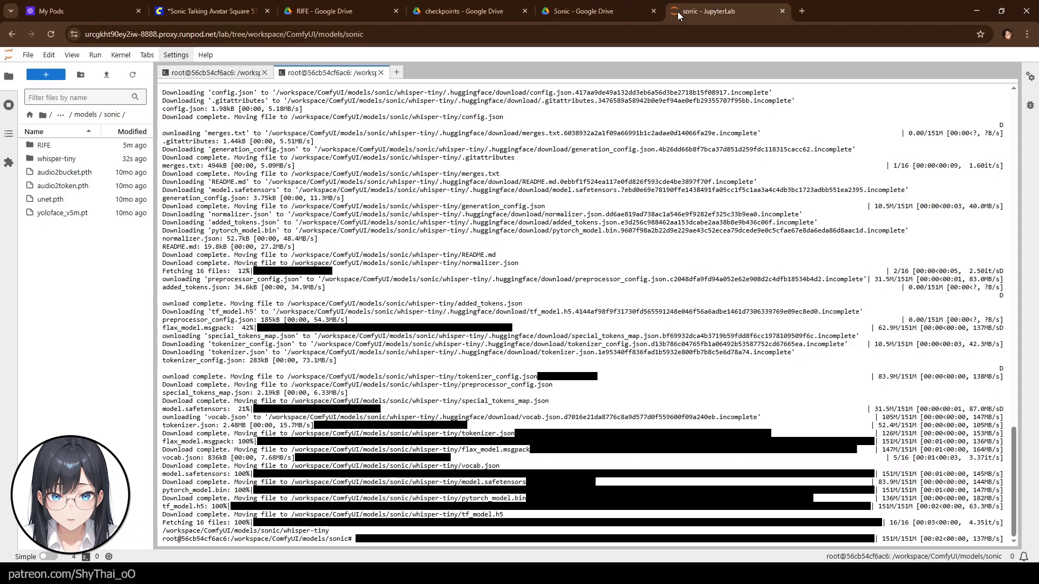
{"action": "type", "text": "cd /workspace/ComfyUI/models/sonic"}
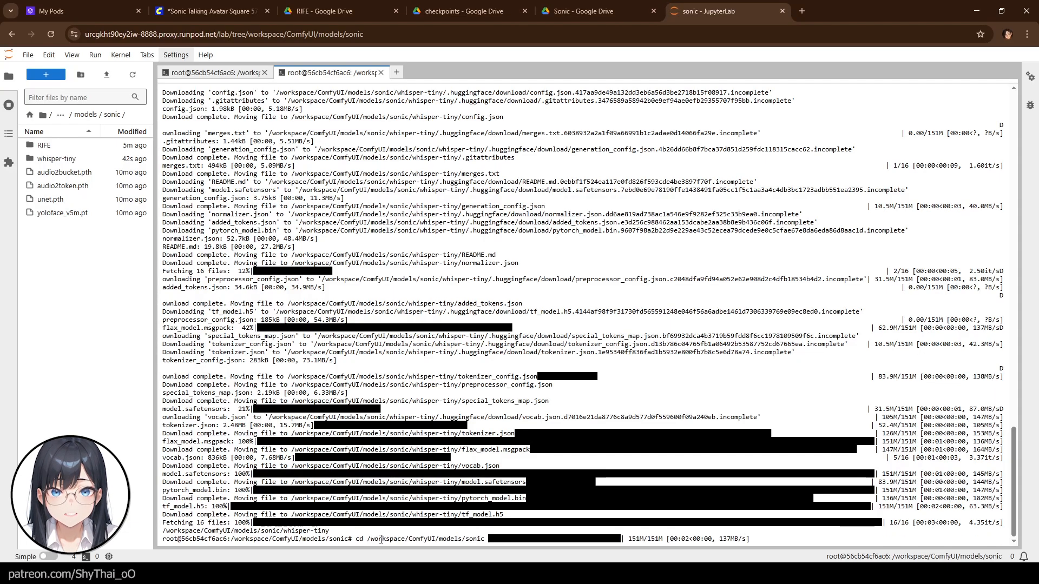
{"action": "key", "text": "BackSpace"}
{"action": "key", "text": "BackSpace"}
{"action": "key", "text": "BackSpace"}
{"action": "key", "text": "BackSpace"}
{"action": "key", "text": "BackSpace"}
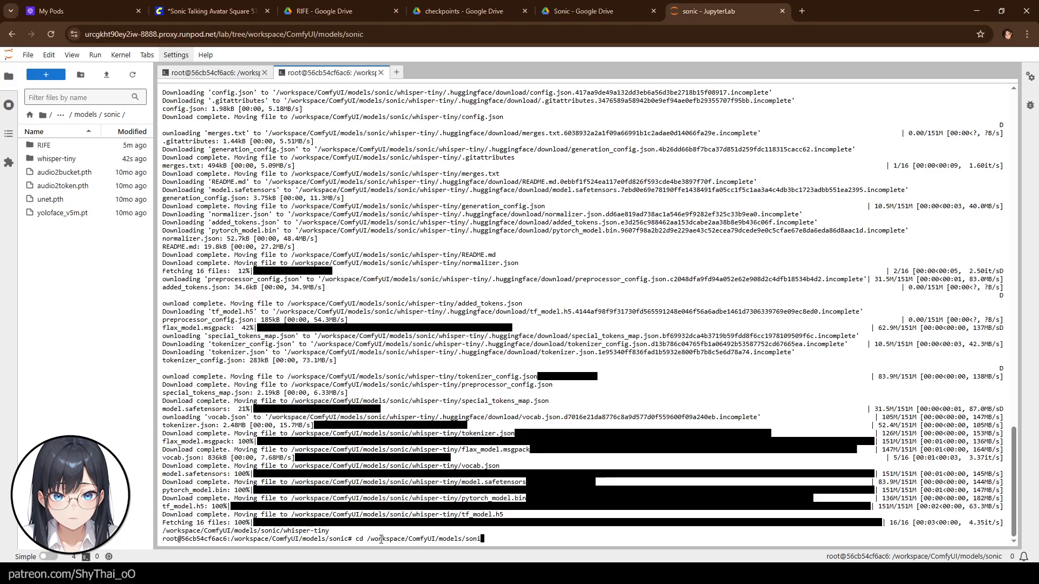
{"action": "key", "text": "Return"}
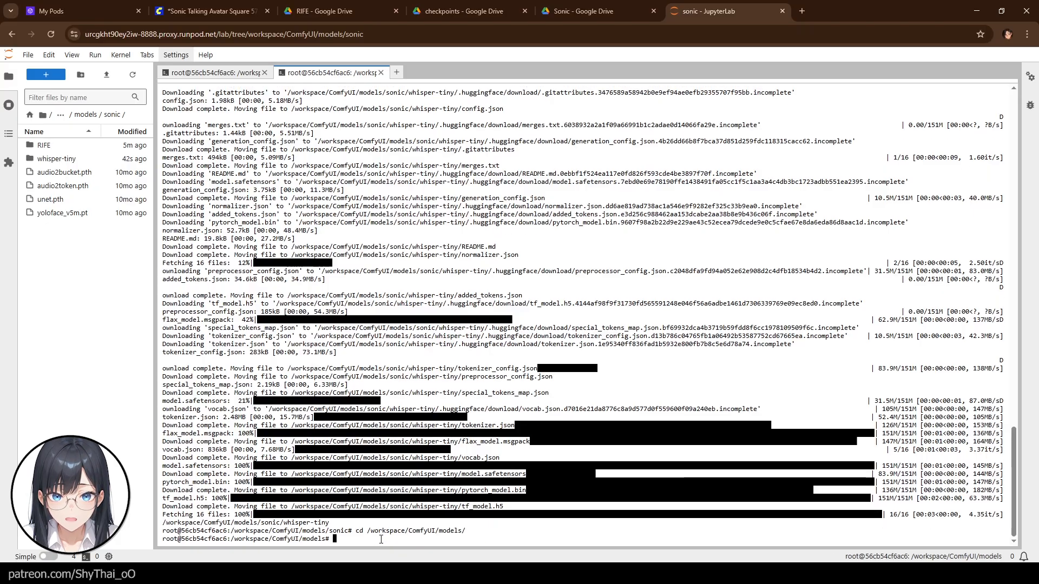
{"action": "left_click", "coordinate": [86, 115]}
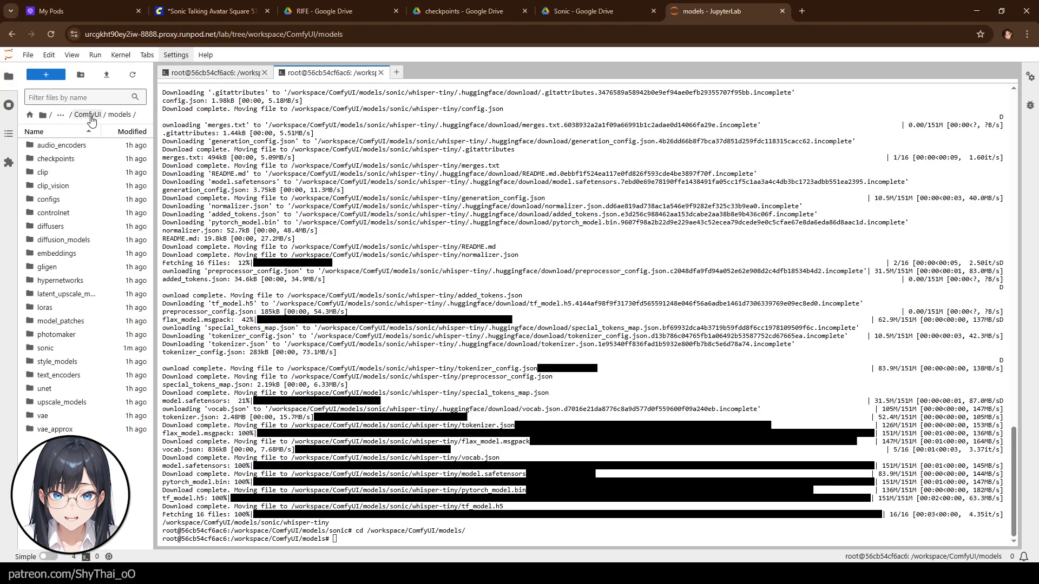
{"action": "left_click", "coordinate": [53, 164]}
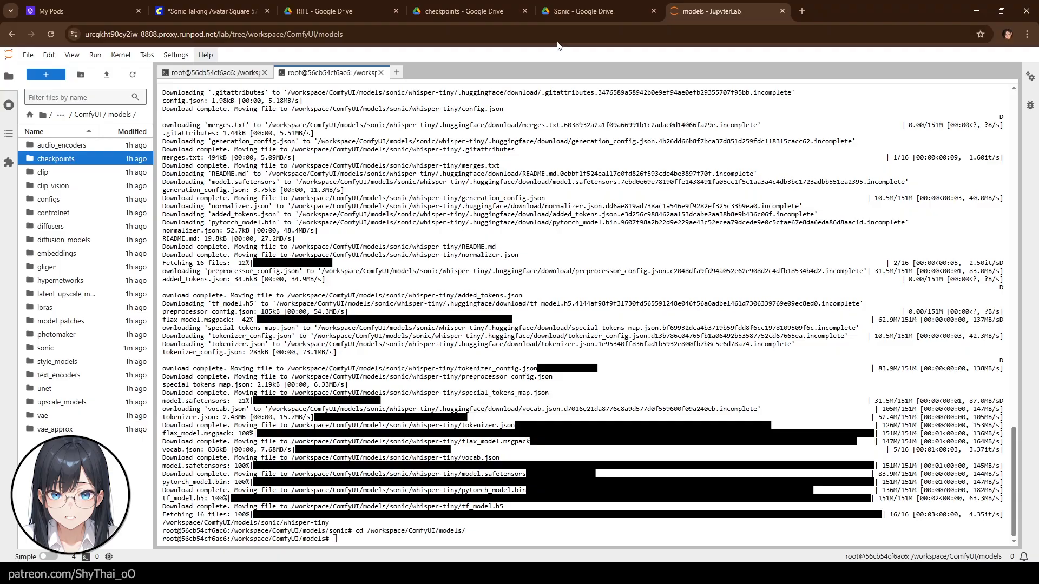
- Open the Hugging Face pages for the svd_xt and svd_xt_1_1 models from the workflow note's links
{"action": "left_click", "coordinate": [218, 12]}
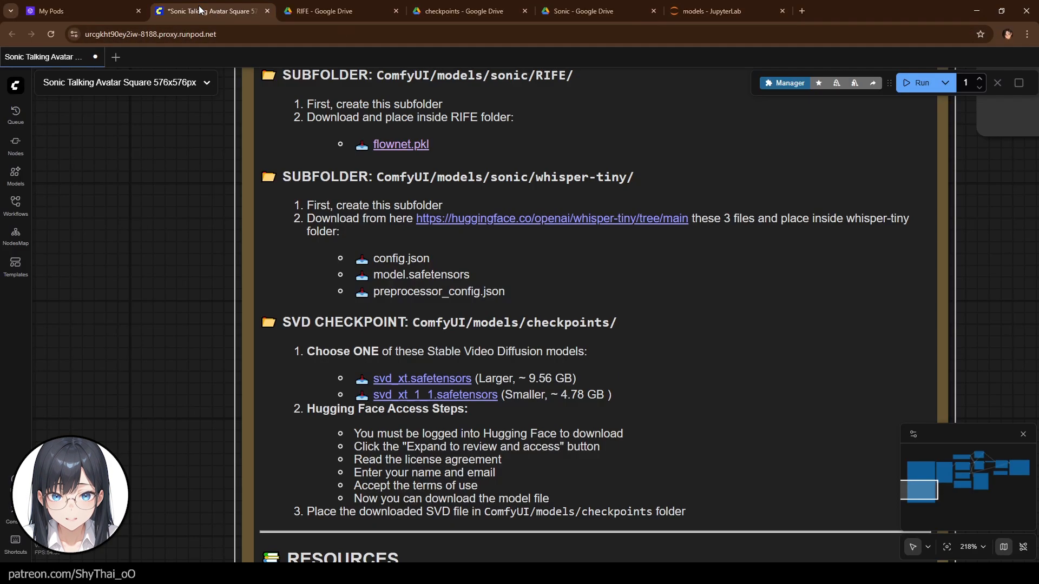
{"action": "right_click", "coordinate": [398, 379]}
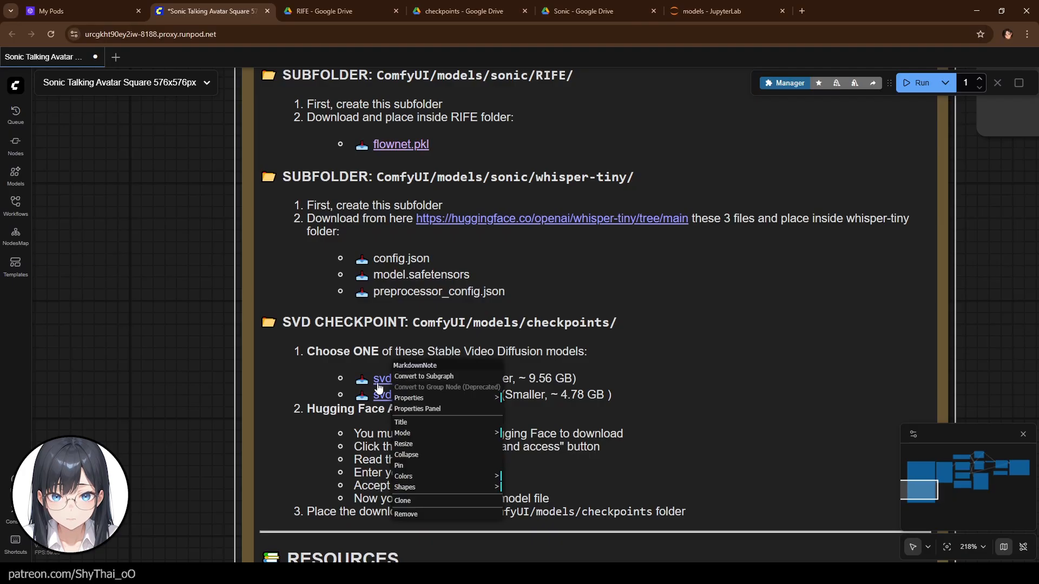
{"action": "left_click", "coordinate": [380, 382]}
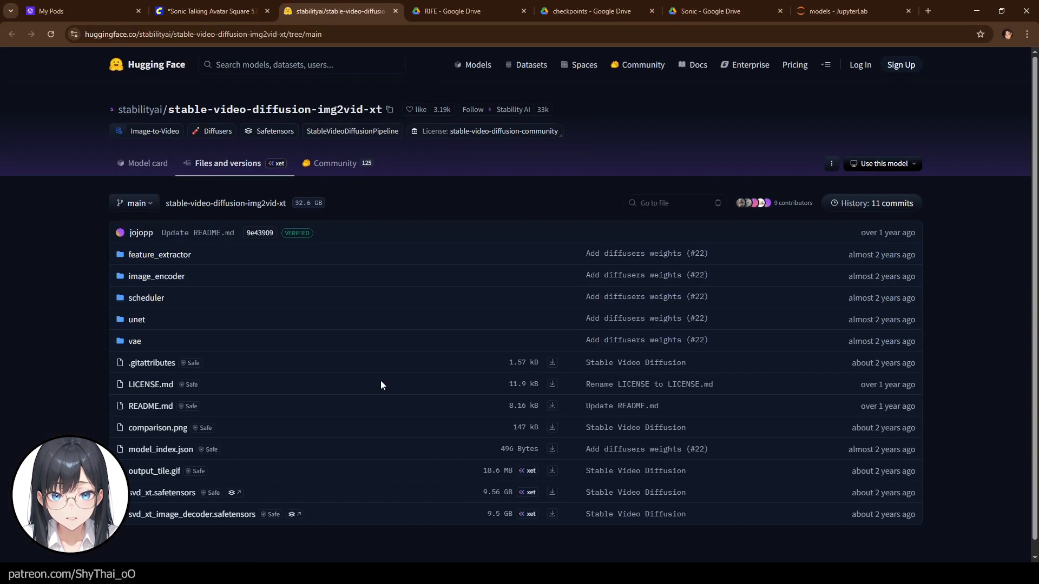
{"action": "left_click", "coordinate": [226, 16]}
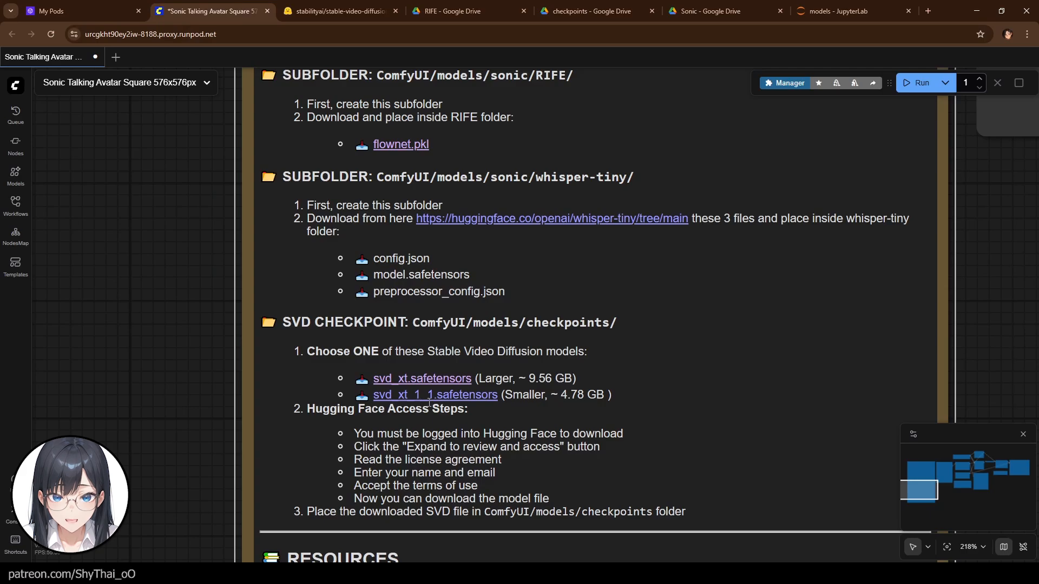
{"action": "left_click", "coordinate": [427, 396]}
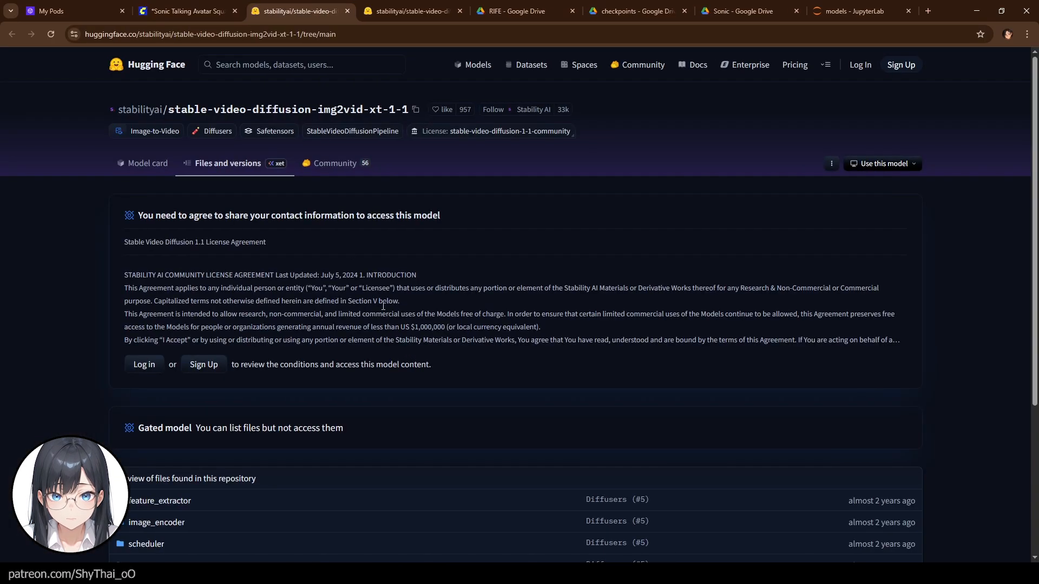
{"action": "left_click", "coordinate": [180, 12]}
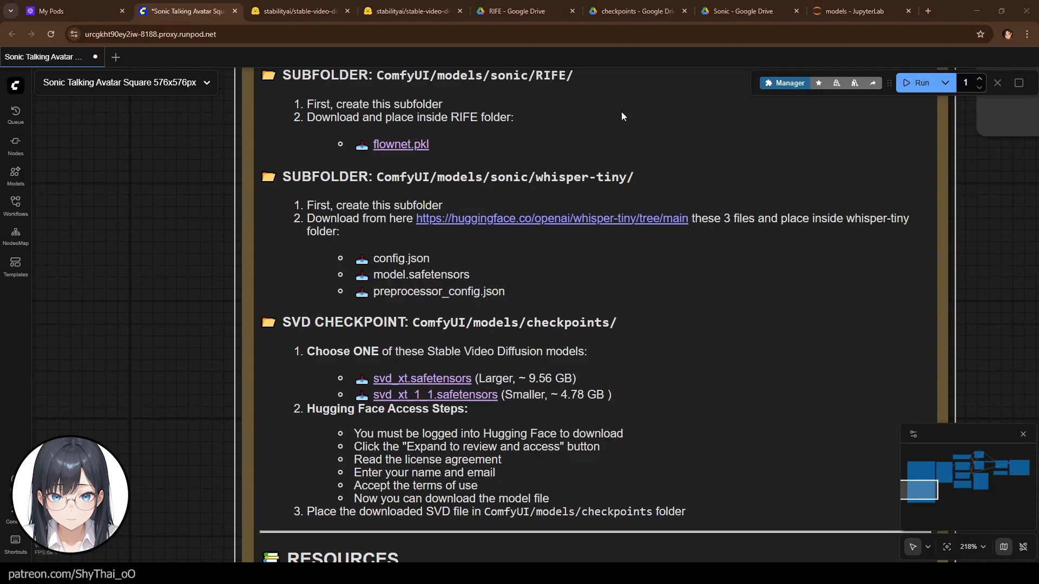
- Run wget -O svd_xt.safetensors with the stable-video-diffusion-img2vid-xt svd_xt.safetensors download URL in the models folder
{"action": "left_click", "coordinate": [819, 18]}
{"action": "type", "text": "wget -O svd_xt.safetensors \"https://huggingface.co/stabilityai/stable-video-diffusion-img2vid-xt/resolve/main/svd_xt.safetensors?download=true\""}
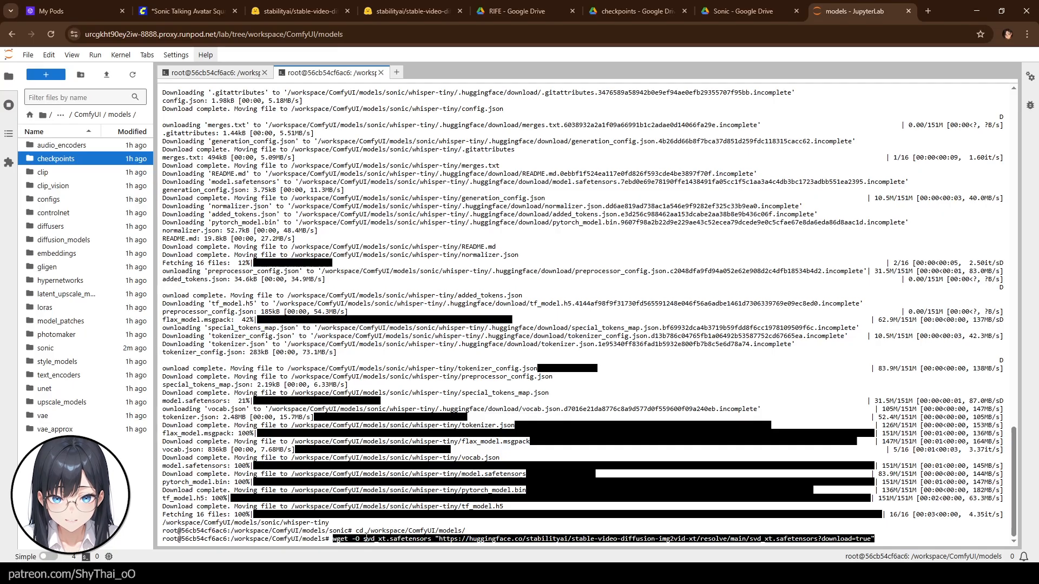
{"action": "key", "text": "Return"}
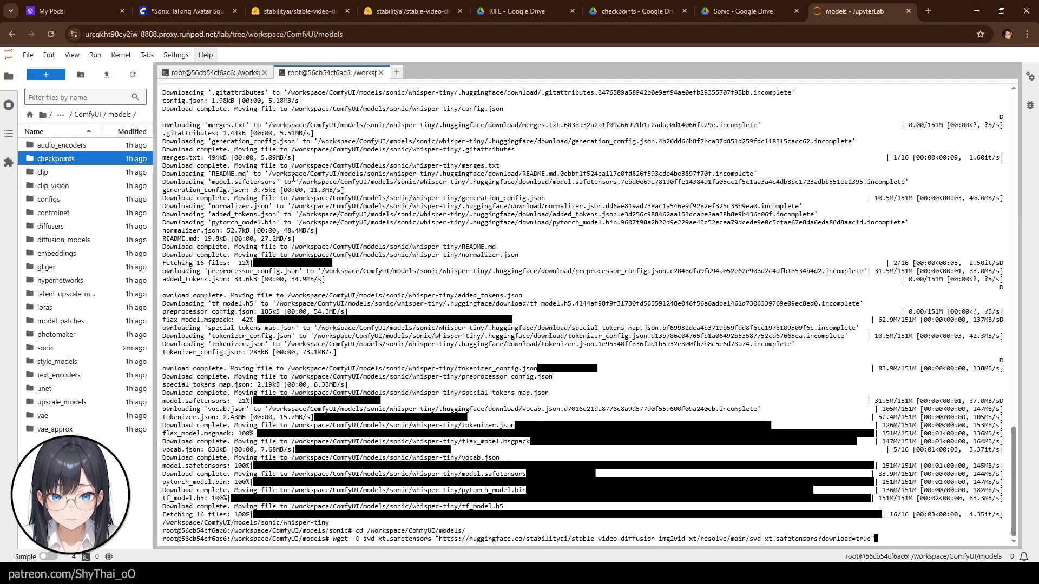
- Review the file listings of the two Stable Video Diffusion repositories on Hugging Face
{"action": "left_click", "coordinate": [300, 11]}
{"action": "scroll", "coordinate": [326, 373], "scroll_direction": "down", "scroll_amount": 5}
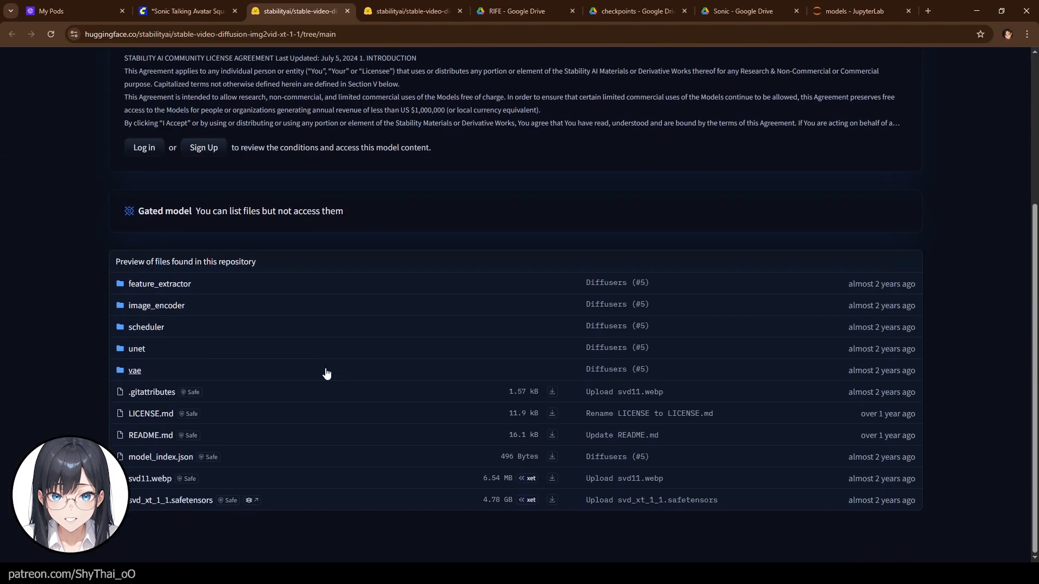
{"action": "scroll", "coordinate": [326, 373], "scroll_direction": "up", "scroll_amount": 2}
{"action": "left_click", "coordinate": [412, 11]}
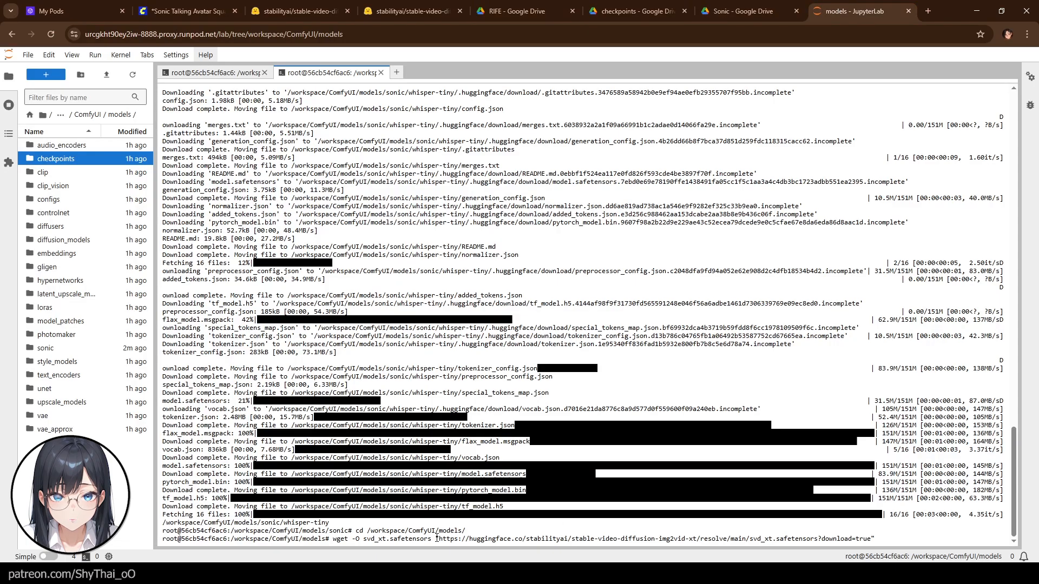
{"action": "left_click_drag", "start_coordinate": [437, 539], "coordinate": [889, 538]}
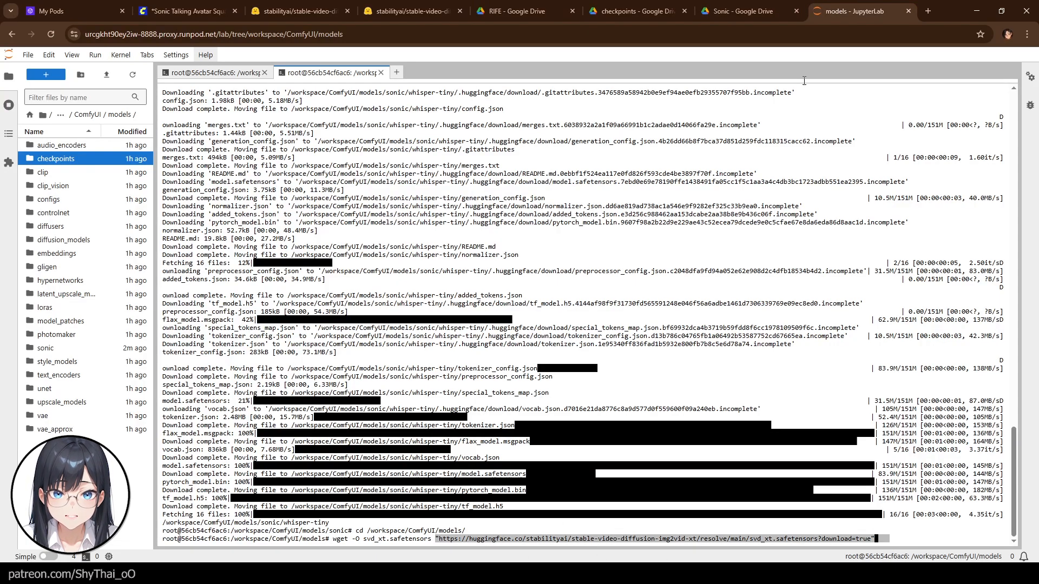
{"action": "left_click", "coordinate": [927, 11]}
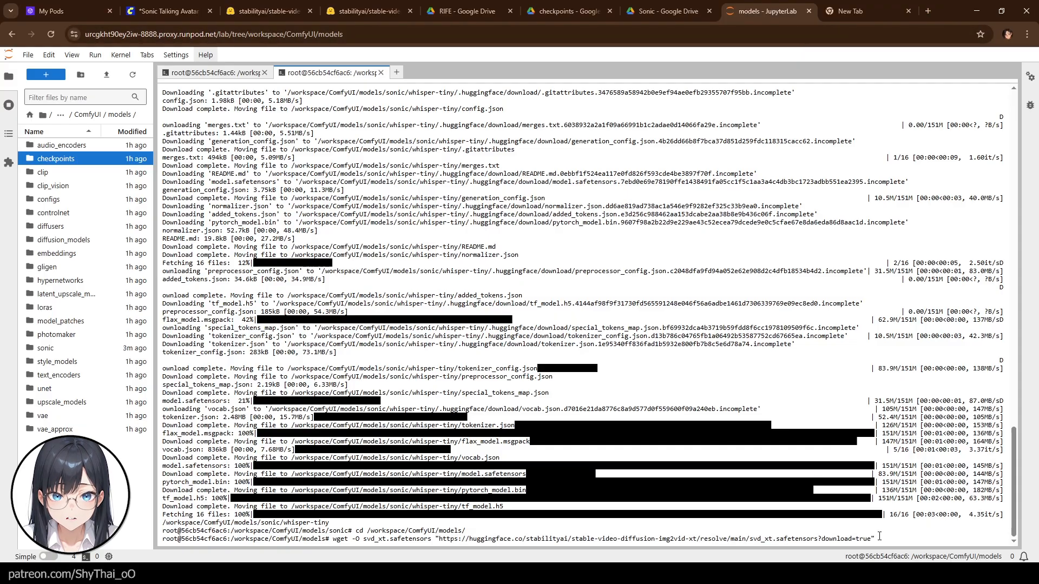
{"action": "key", "text": "Return"}
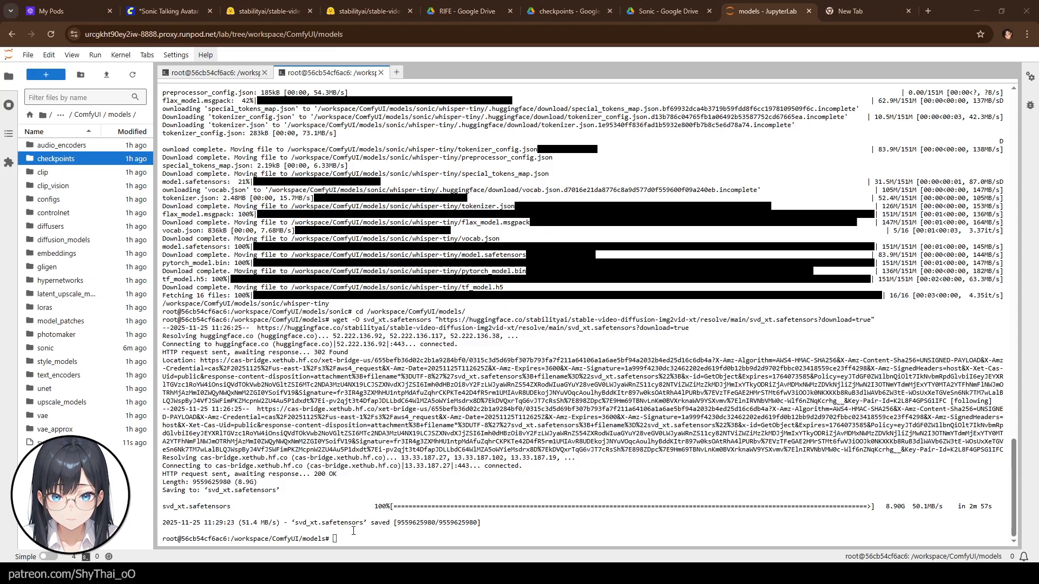
- Try to run huggingface-cli download for stabilityai/stable-video-diffusion-img2vid-xt-1-1, including svd_xt_1_1.safetensors, into /workspace/ComfyUI/models
{"action": "left_click", "coordinate": [67, 442]}
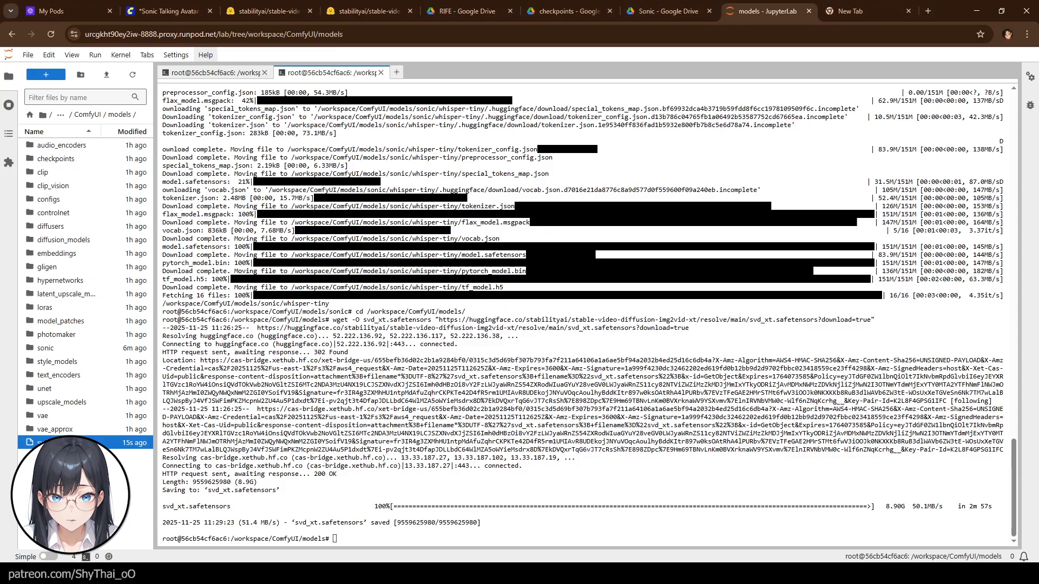
{"action": "left_click", "coordinate": [351, 535]}
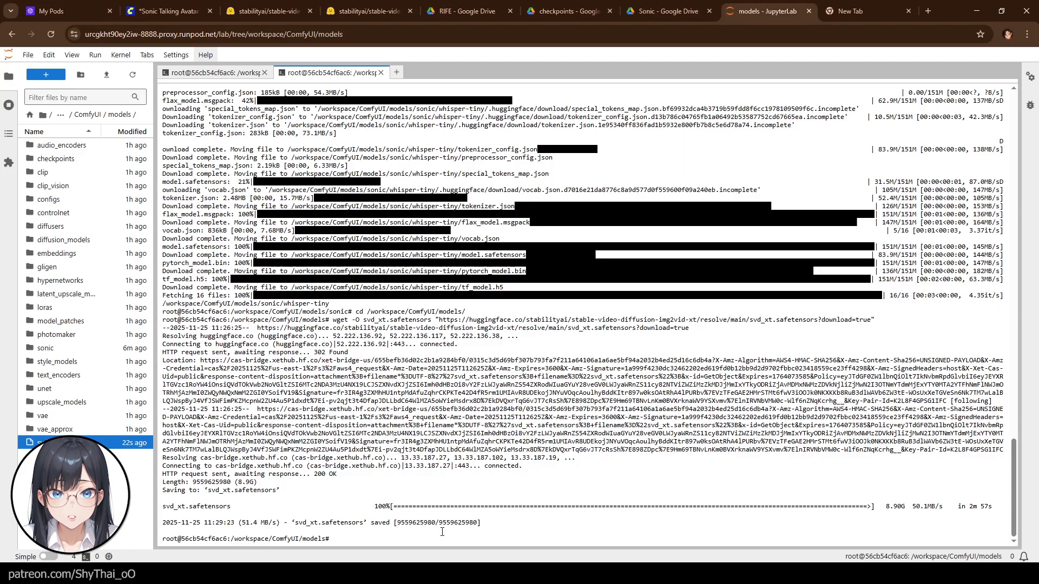
{"action": "type", "text": "\"huggingface-cli download \\   stabilityai/stable-video-diffusion-img2vid-xt-1-1 \\   --repo-type model \\   --include \"\"svd_xt_1_1.safetensors\"\" \\   --local-dir /workspace/ComfyUI/models \""}
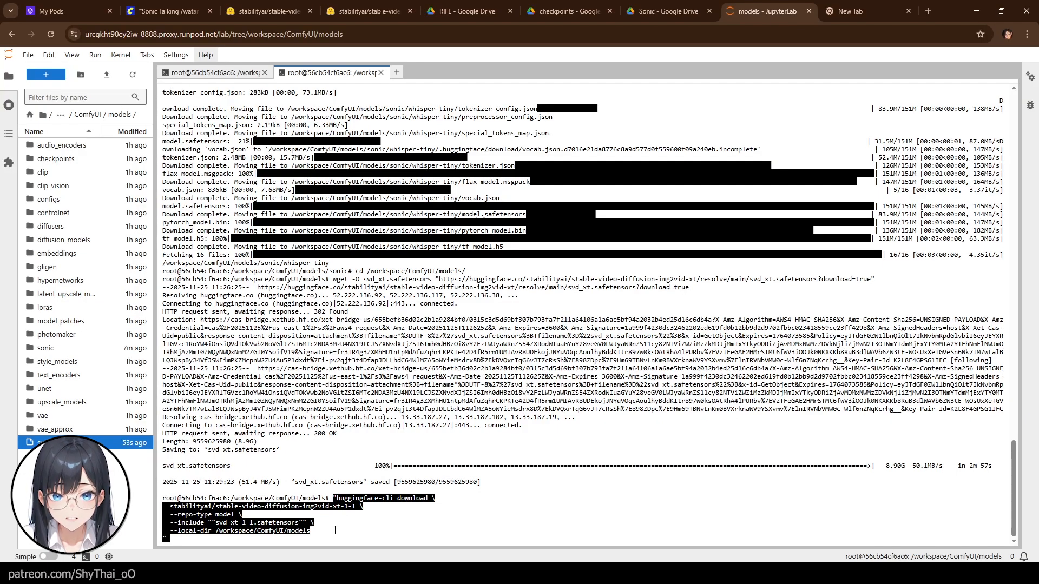
{"action": "key", "text": "Return"}
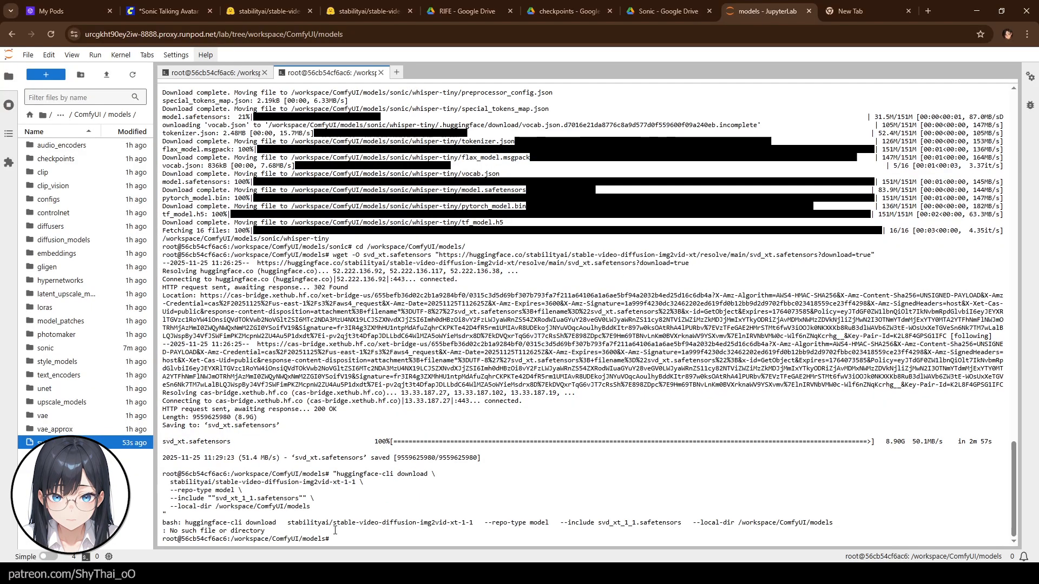
- Remove the stray leading quote from the huggingface-cli command and rerun the svd_xt_1_1.safetensors download
{"action": "key", "text": "Up"}
{"action": "key", "text": "ctrl+c"}
{"action": "key", "text": "Up"}
{"action": "key", "text": "BackSpace"}
{"action": "key", "text": "Return"}
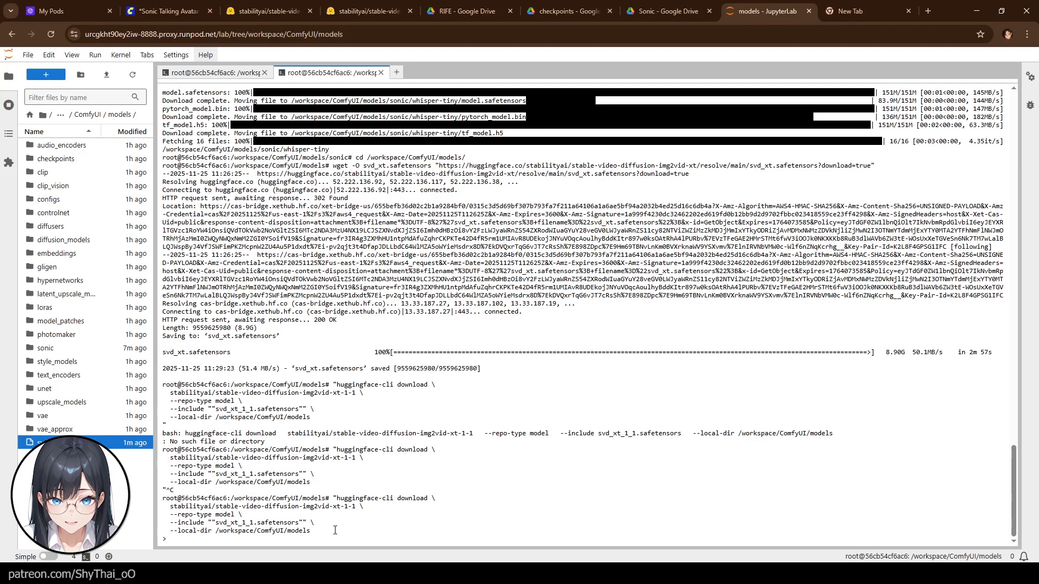
{"action": "key", "text": "ctrl+c"}
{"action": "key", "text": "Up"}
{"action": "key", "text": "Left"}
{"action": "key", "text": "Left"}
{"action": "key", "text": "Left"}
{"action": "key", "text": "Left"}
{"action": "key", "text": "Left"}
{"action": "key", "text": "Left"}
{"action": "key", "text": "Left"}
{"action": "key", "text": "Left"}
{"action": "key", "text": "Left"}
{"action": "key", "text": "Left"}
{"action": "key", "text": "Left"}
{"action": "key", "text": "Left"}
{"action": "key", "text": "Left"}
{"action": "key", "text": "Left"}
{"action": "key", "text": "Left"}
{"action": "key", "text": "Left"}
{"action": "key", "text": "Left"}
{"action": "key", "text": "Left"}
{"action": "key", "text": "Left"}
{"action": "key", "text": "Left"}
{"action": "key", "text": "Left"}
{"action": "key", "text": "Left"}
{"action": "key", "text": "Left"}
{"action": "key", "text": "Left"}
{"action": "key", "text": "Left"}
{"action": "key", "text": "Left"}
{"action": "key", "text": "Left"}
{"action": "key", "text": "Left"}
{"action": "key", "text": "Left"}
{"action": "key", "text": "Left"}
{"action": "key", "text": "Left"}
{"action": "key", "text": "Left"}
{"action": "key", "text": "Left"}
{"action": "key", "text": "Left"}
{"action": "key", "text": "Left"}
{"action": "key", "text": "Left"}
{"action": "key", "text": "Left"}
{"action": "key", "text": "Left"}
{"action": "key", "text": "Left"}
{"action": "key", "text": "Left"}
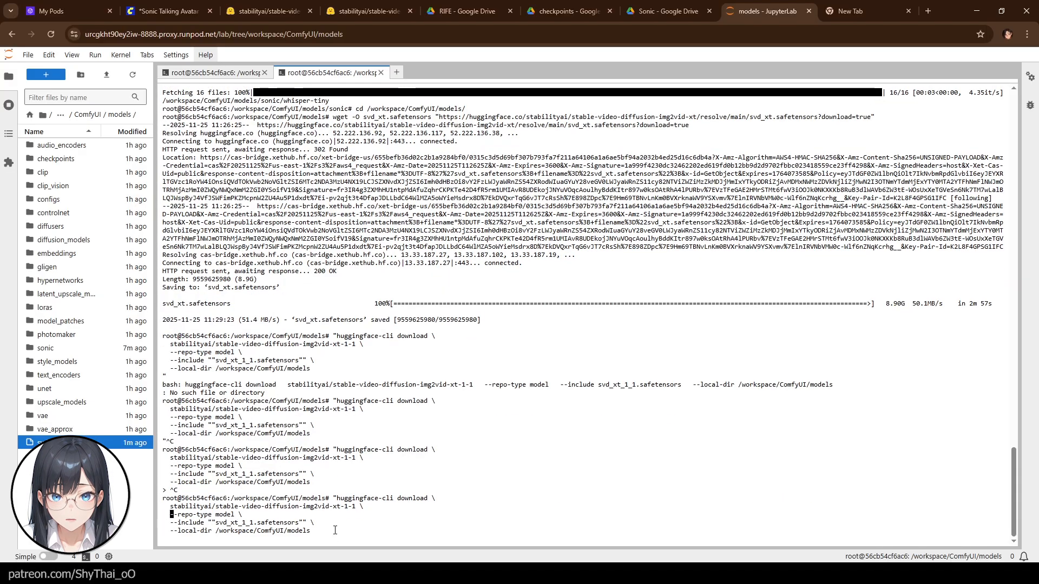
{"action": "key", "text": "Delete"}
{"action": "key", "text": "Return"}
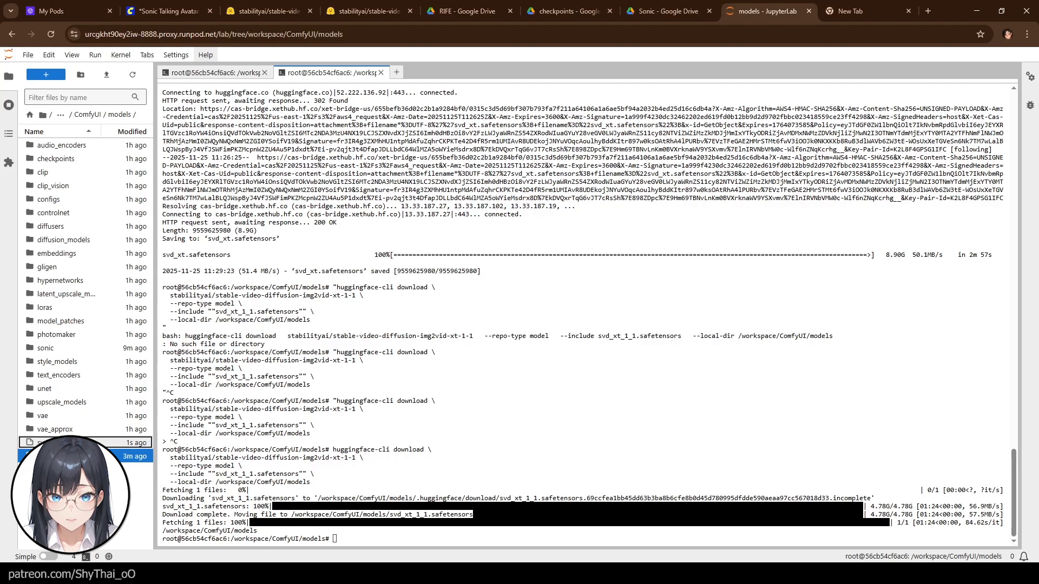
- Move the downloaded SVD safetensors file into the checkpoints folder and return to the workflow tab
{"action": "left_click", "coordinate": [66, 443], "text": "ctrl"}
{"action": "left_click_drag", "start_coordinate": [66, 443], "coordinate": [69, 171]}
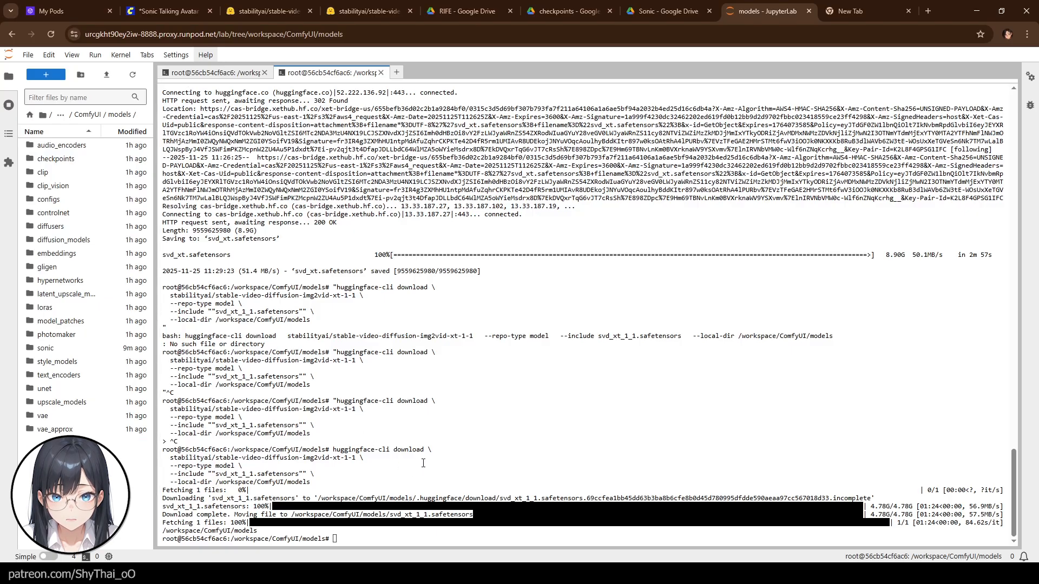
{"action": "left_click", "coordinate": [155, 10]}
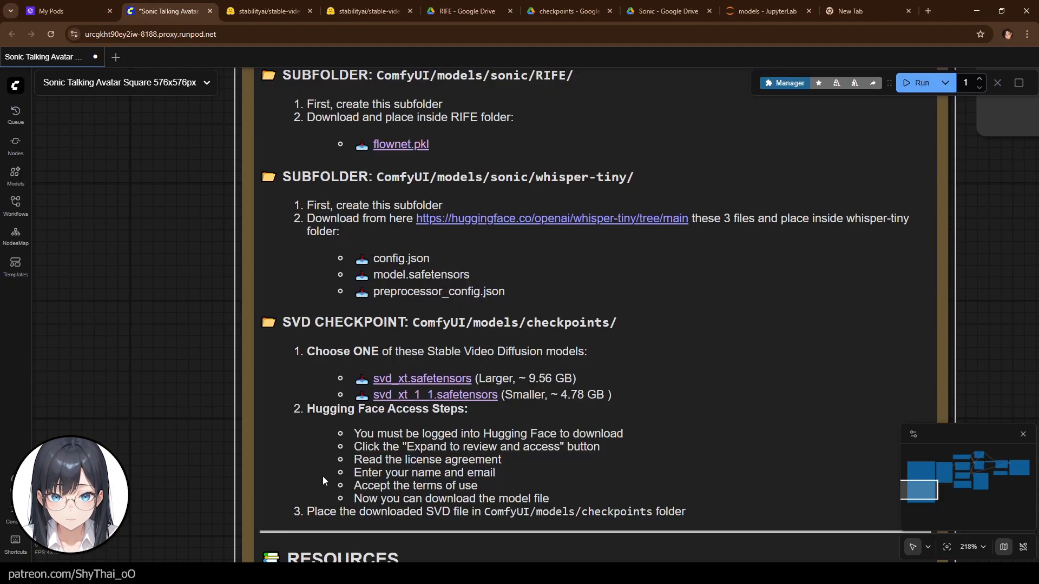
- Reload the ComfyUI workflow page after scrolling past the setup note
{"action": "left_click_drag", "start_coordinate": [184, 498], "coordinate": [158, 395]}
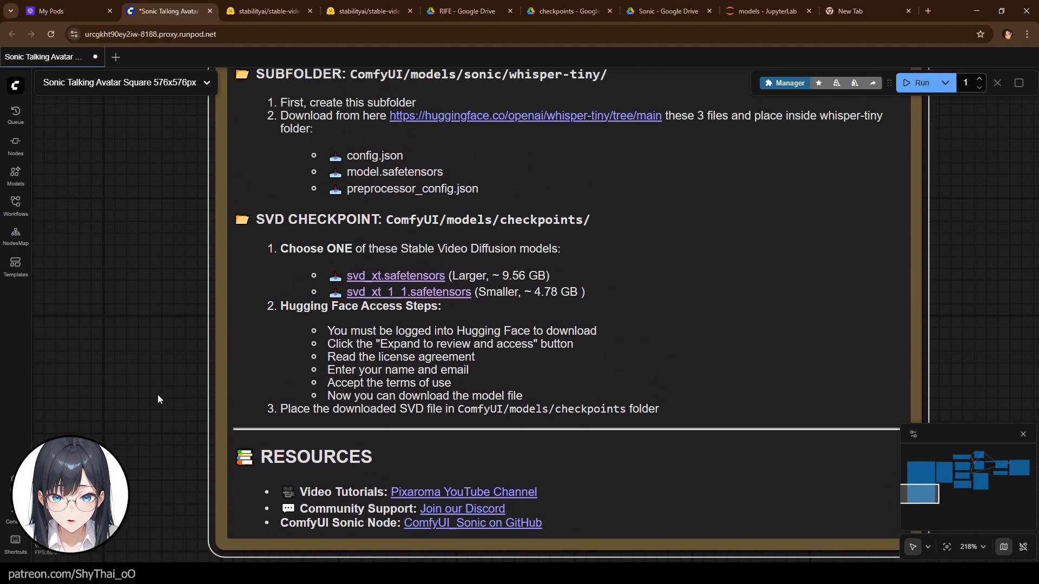
{"action": "scroll", "coordinate": [157, 395], "scroll_direction": "down", "scroll_amount": 9}
{"action": "left_click_drag", "start_coordinate": [679, 379], "coordinate": [326, 517]}
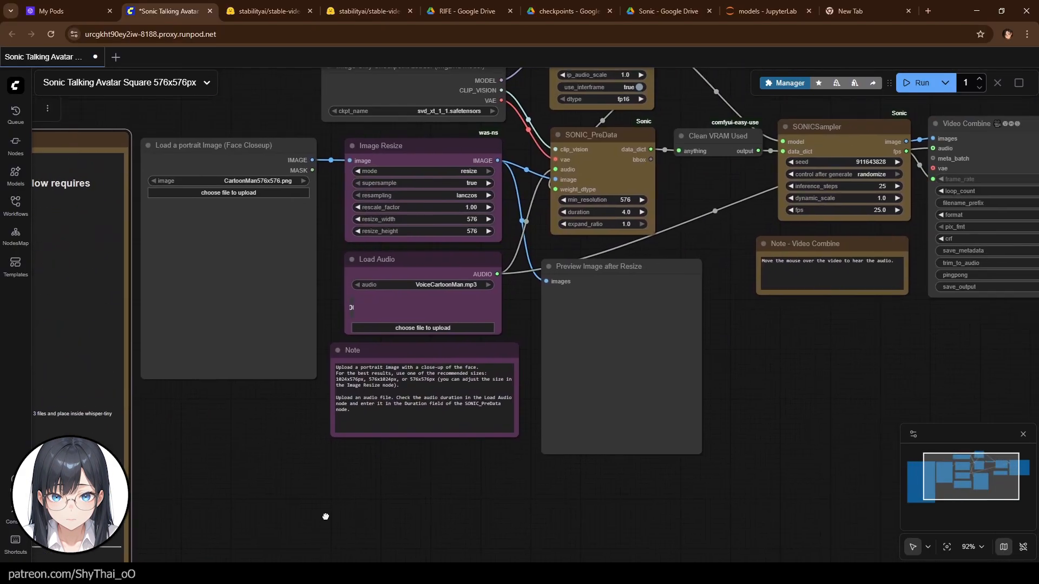
{"action": "left_click", "coordinate": [53, 34]}
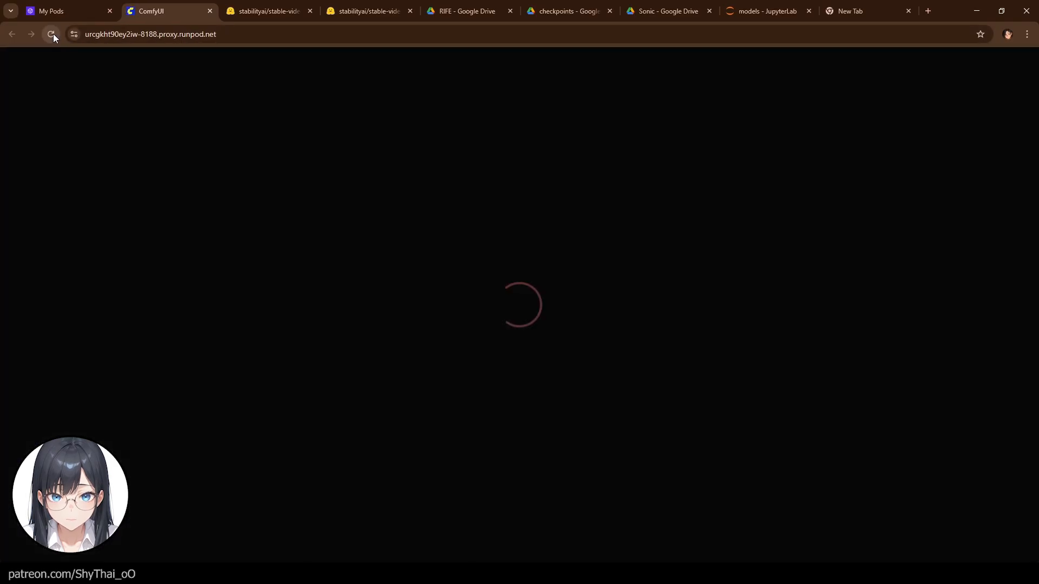
- Close the Hugging Face and Google Drive browser tabs
{"action": "left_click", "coordinate": [307, 11]}
{"action": "left_click", "coordinate": [308, 10]}
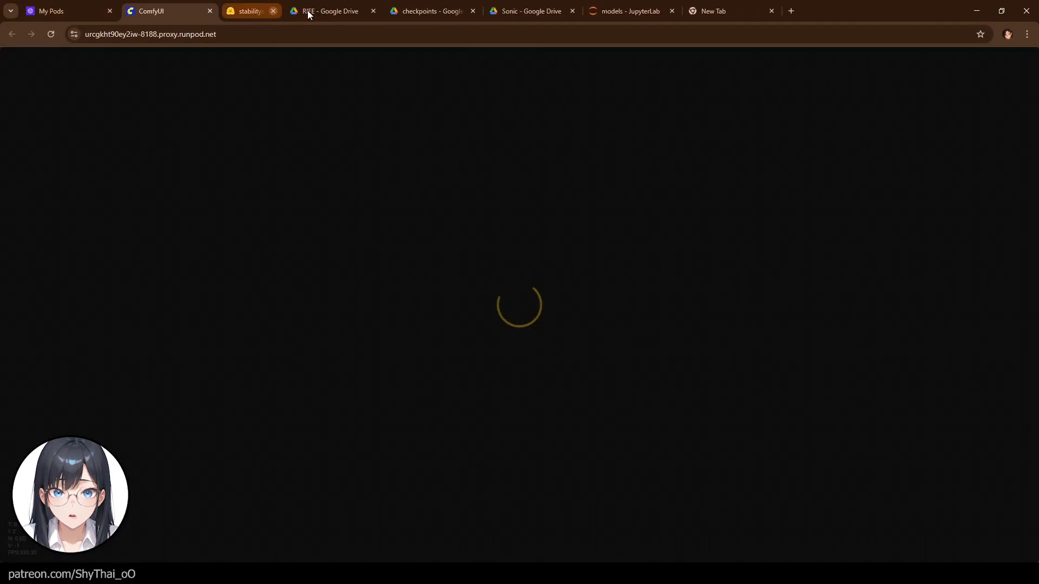
{"action": "left_click", "coordinate": [307, 11]}
{"action": "left_click", "coordinate": [308, 11]}
{"action": "left_click", "coordinate": [308, 11]}
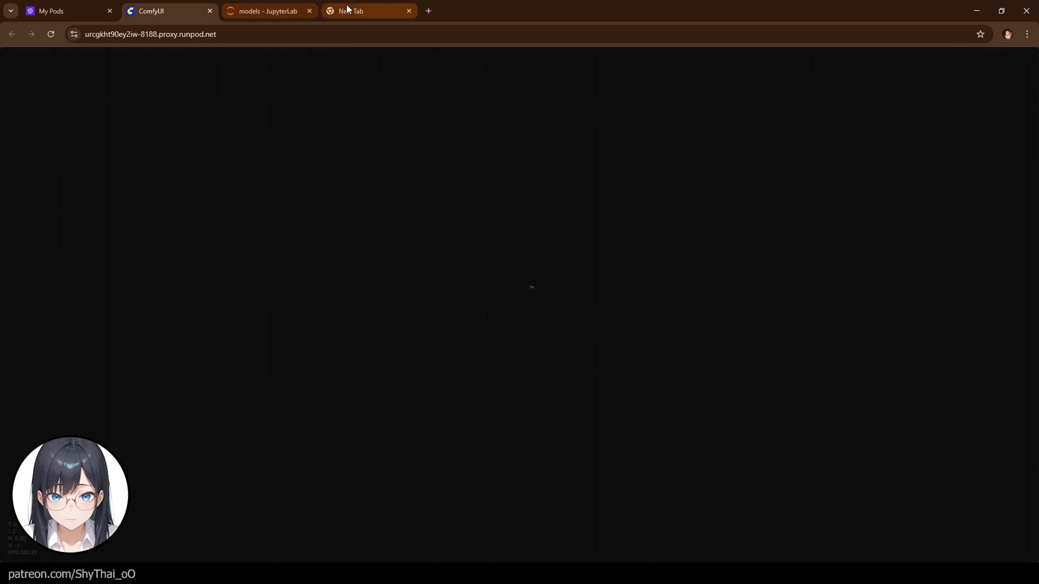
- Close the blank browser tab and select svd_xt.safetensors as the checkpoint in the Image Only Checkpoint Loader
{"action": "left_click", "coordinate": [409, 11]}
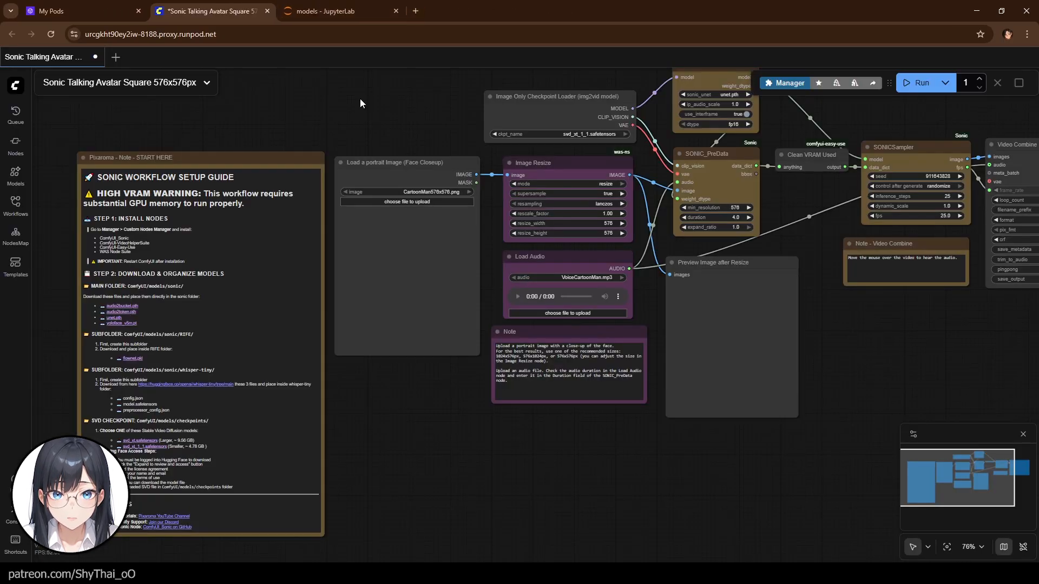
{"action": "left_click", "coordinate": [590, 135]}
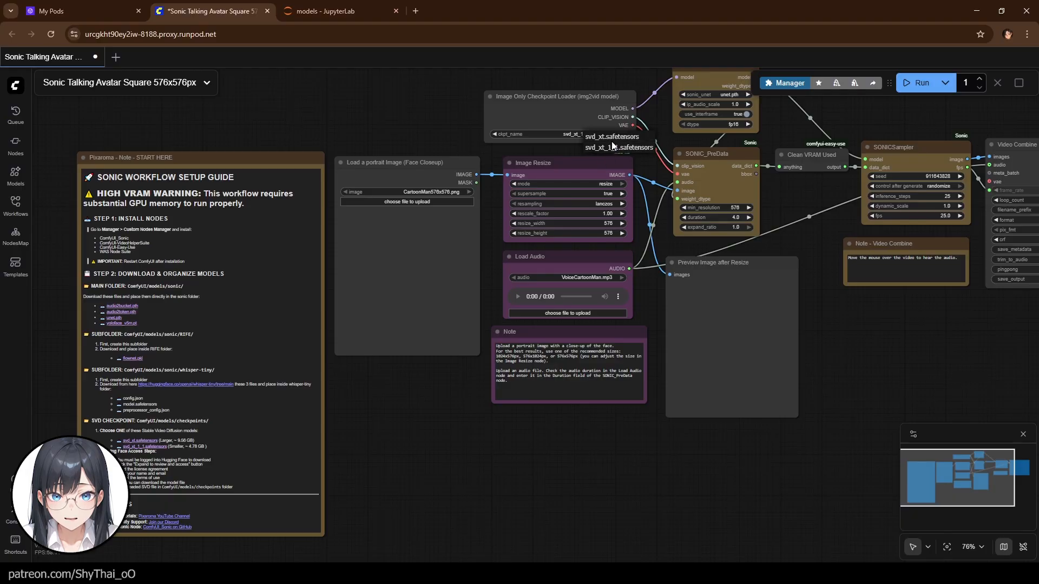
{"action": "left_click", "coordinate": [612, 138]}
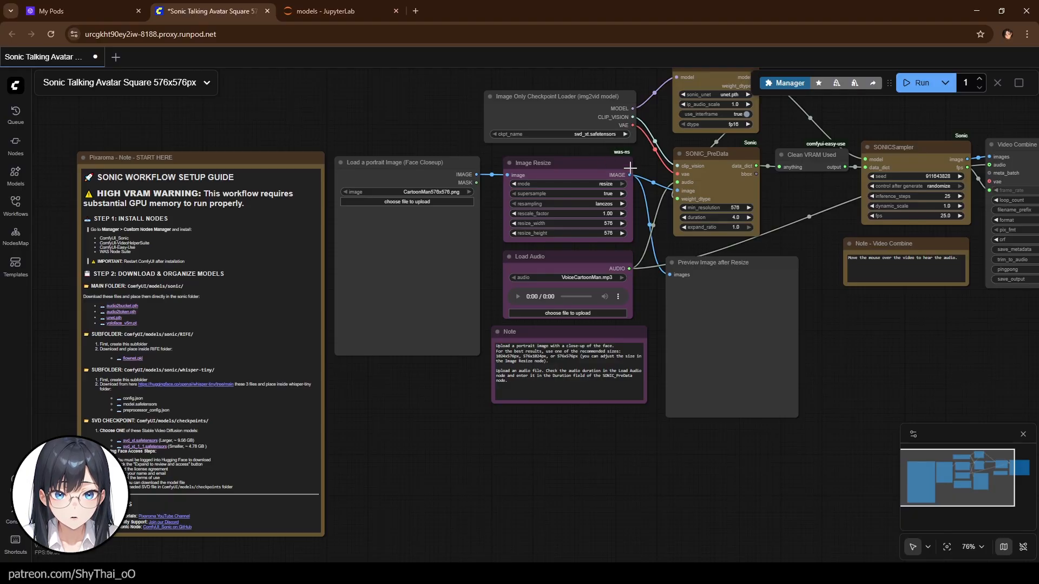
{"action": "left_click_drag", "start_coordinate": [866, 307], "coordinate": [593, 378]}
{"action": "left_click", "coordinate": [575, 151]}
{"action": "left_click", "coordinate": [607, 160]}
{"action": "left_click_drag", "start_coordinate": [572, 424], "coordinate": [832, 370]}
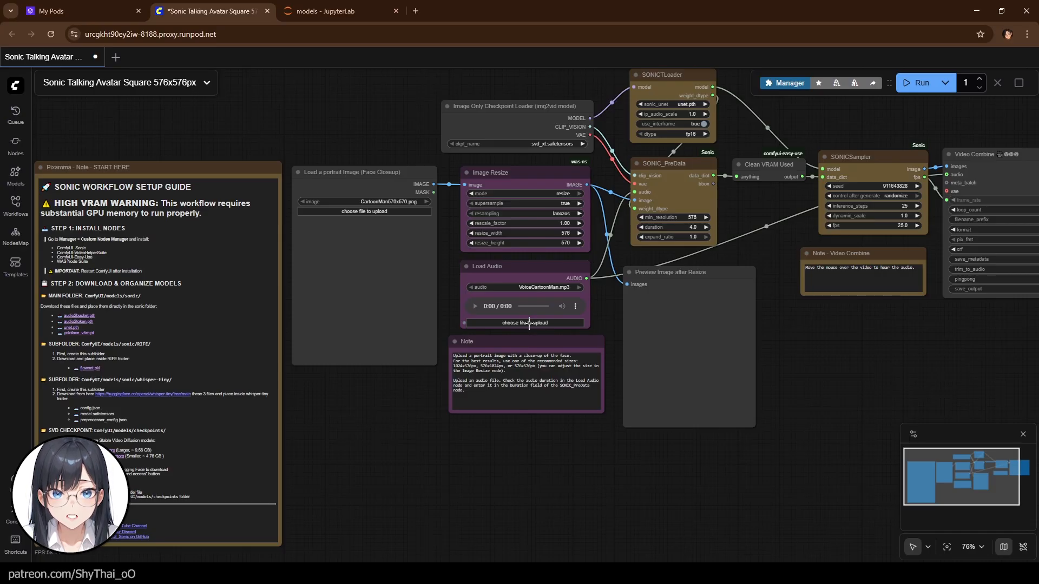
- Upload YTAvatar(zoomed).png as the portrait image and ComfyUI on RunPod - Clip 1.mp3 as the audio file
{"action": "left_click", "coordinate": [348, 213]}
{"action": "left_click", "coordinate": [704, 431]}
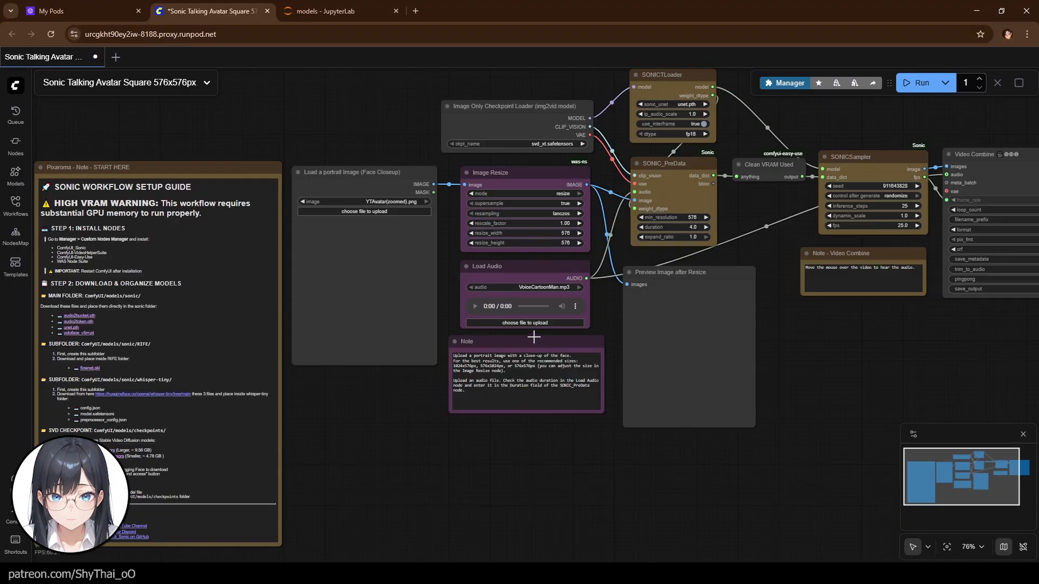
{"action": "left_click", "coordinate": [523, 323]}
{"action": "left_click", "coordinate": [726, 442]}
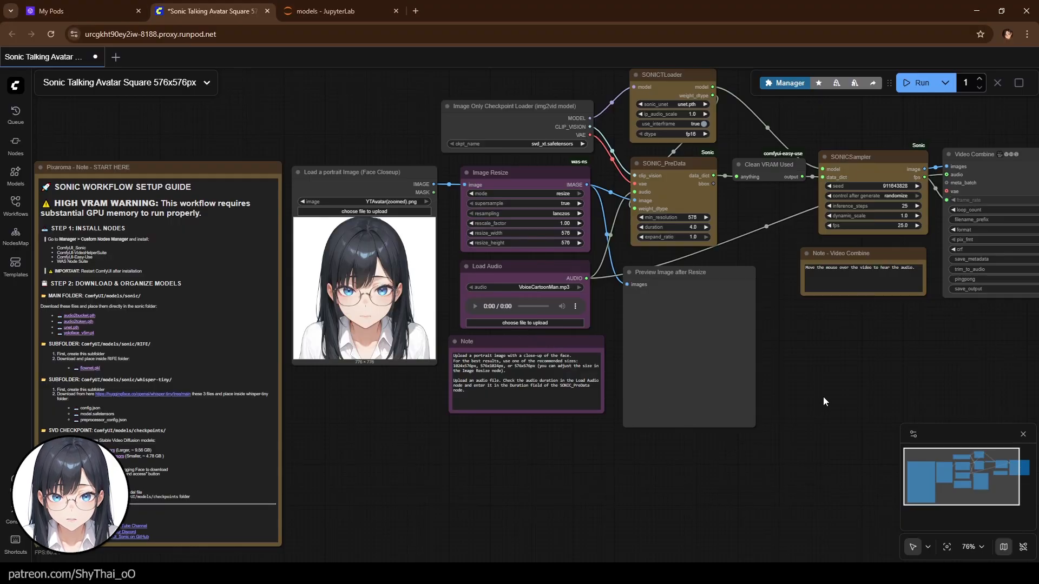
- Queue the Sonic Talking Avatar workflow to run
{"action": "left_click_drag", "start_coordinate": [843, 364], "coordinate": [656, 358]}
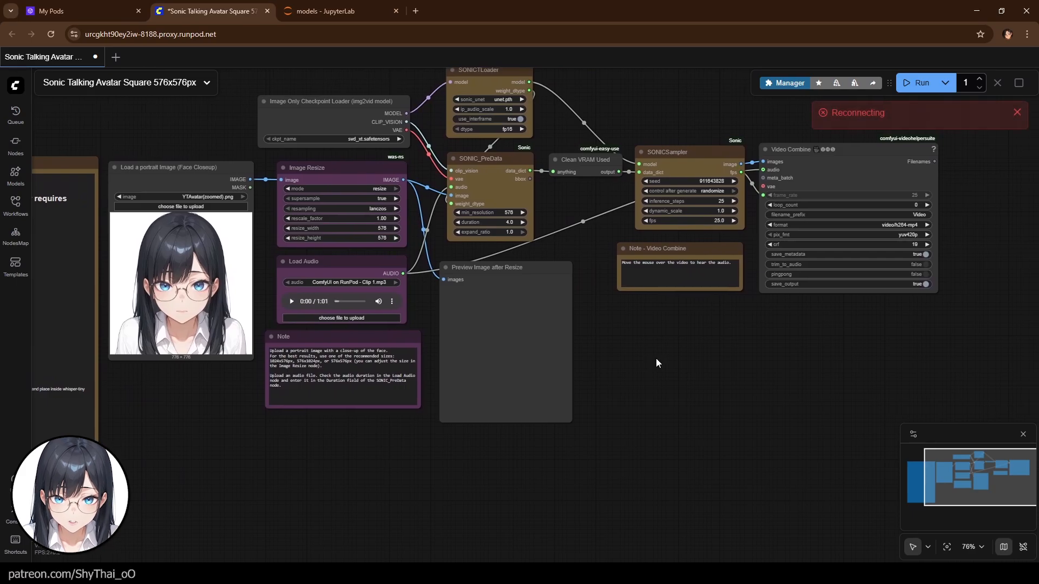
{"action": "scroll", "coordinate": [656, 358], "scroll_direction": "down", "scroll_amount": 2}
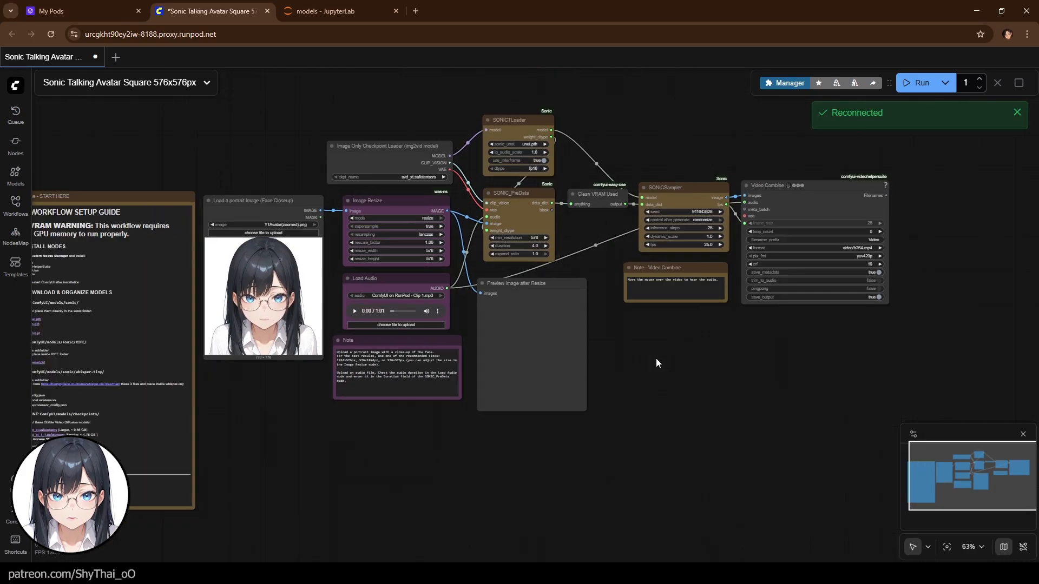
{"action": "left_click", "coordinate": [919, 84]}
- Open the logs console to follow the generation progress and inspect the Video Combine output
{"action": "left_click", "coordinate": [12, 517]}
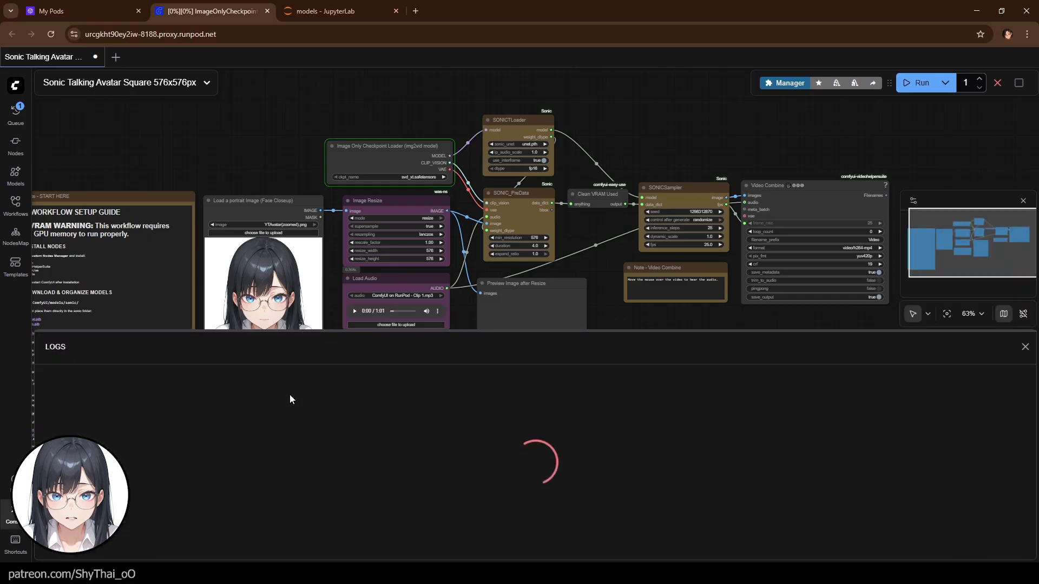
{"action": "scroll", "coordinate": [654, 172], "scroll_direction": "down", "scroll_amount": 2}
{"action": "left_click_drag", "start_coordinate": [660, 325], "coordinate": [638, 271]}
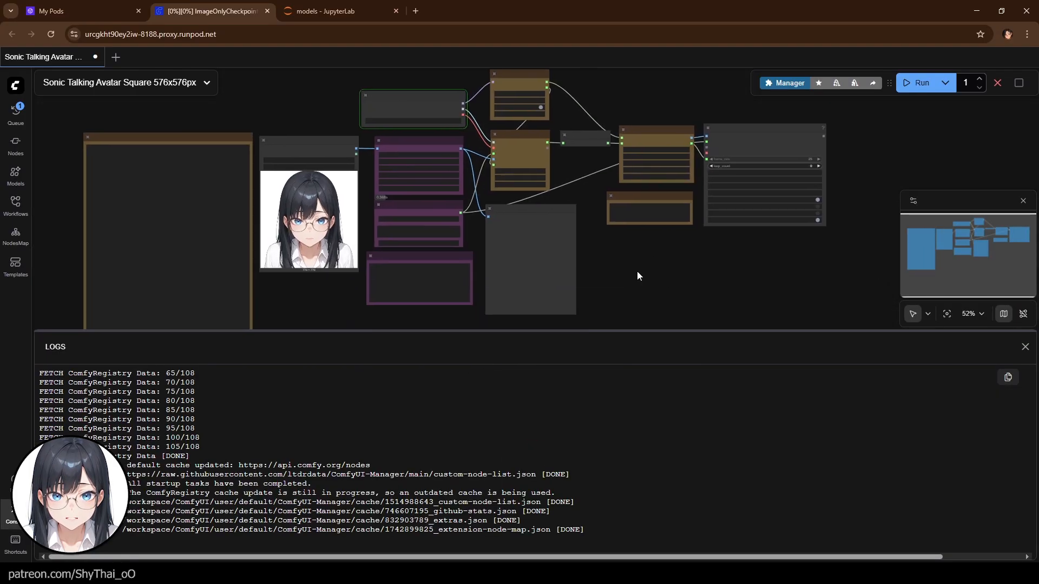
{"action": "scroll", "coordinate": [606, 253], "scroll_direction": "up", "scroll_amount": 2}
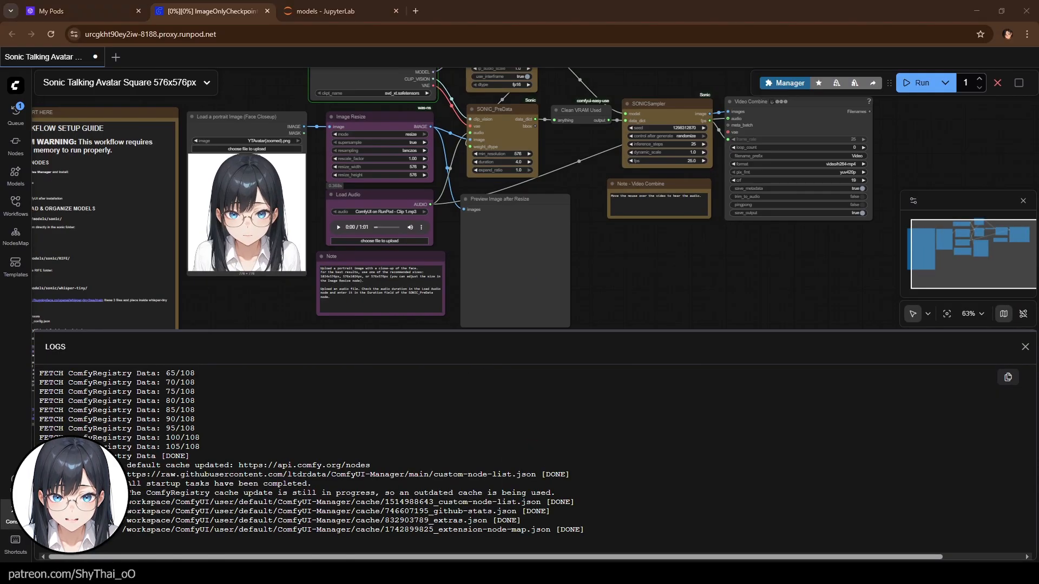
{"action": "left_click", "coordinate": [12, 517]}
{"action": "left_click_drag", "start_coordinate": [321, 358], "coordinate": [338, 465]}
{"action": "left_click", "coordinate": [12, 513]}
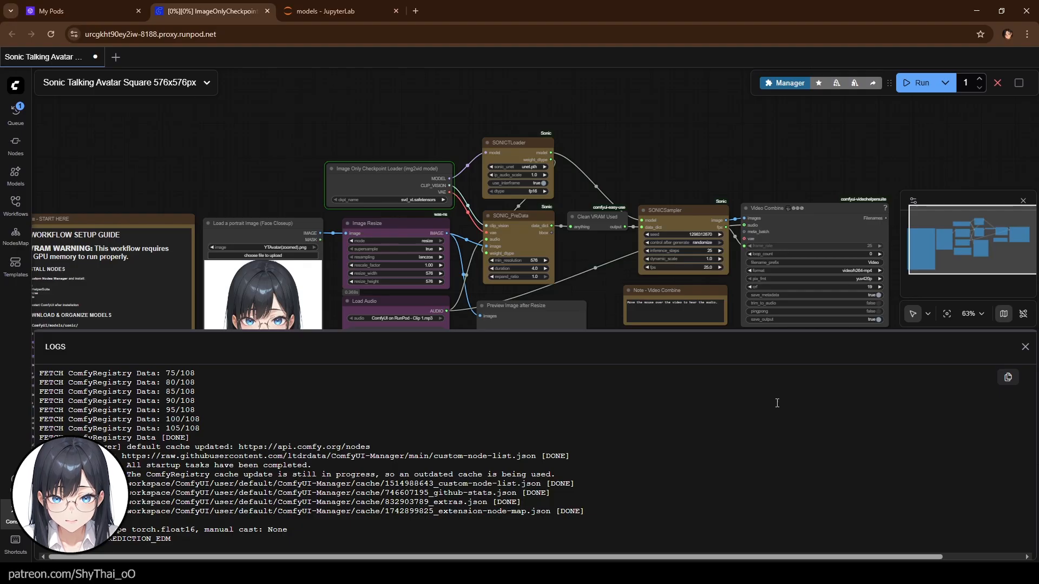
{"action": "left_click_drag", "start_coordinate": [252, 331], "coordinate": [254, 454]}
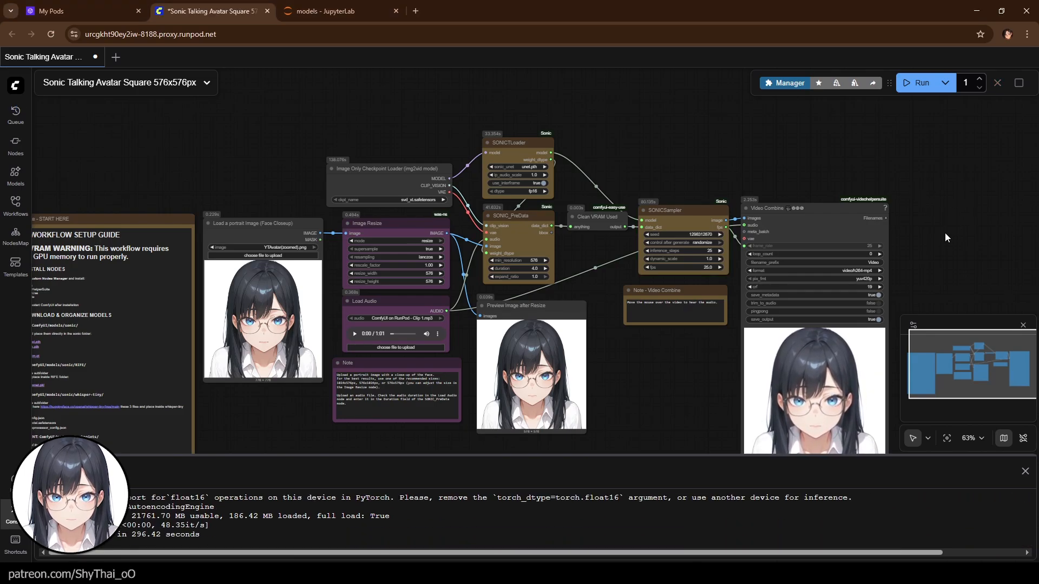
{"action": "left_click_drag", "start_coordinate": [919, 228], "coordinate": [731, 87]}
{"action": "mouse_move", "coordinate": [658, 290]}
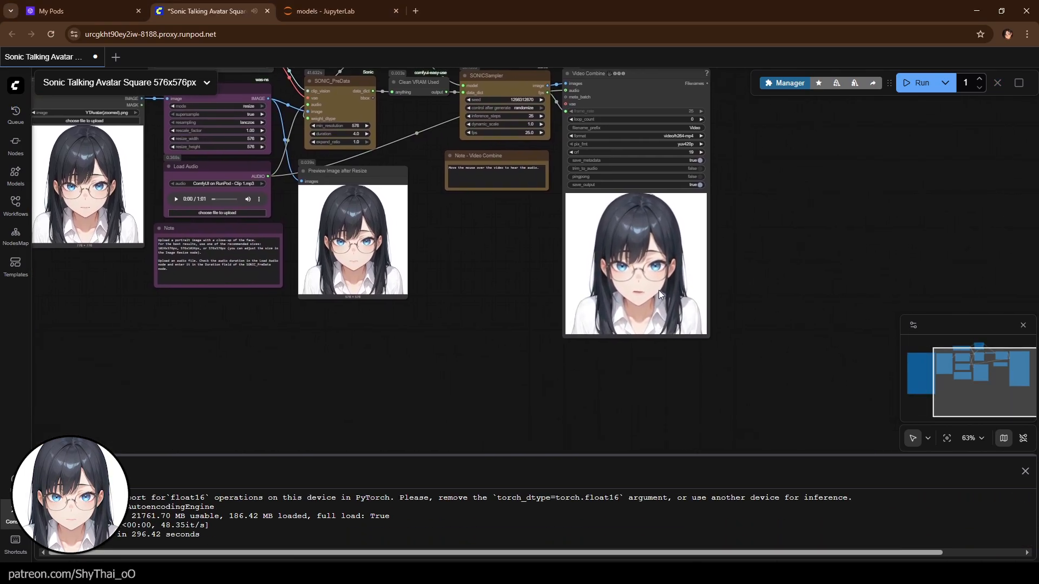